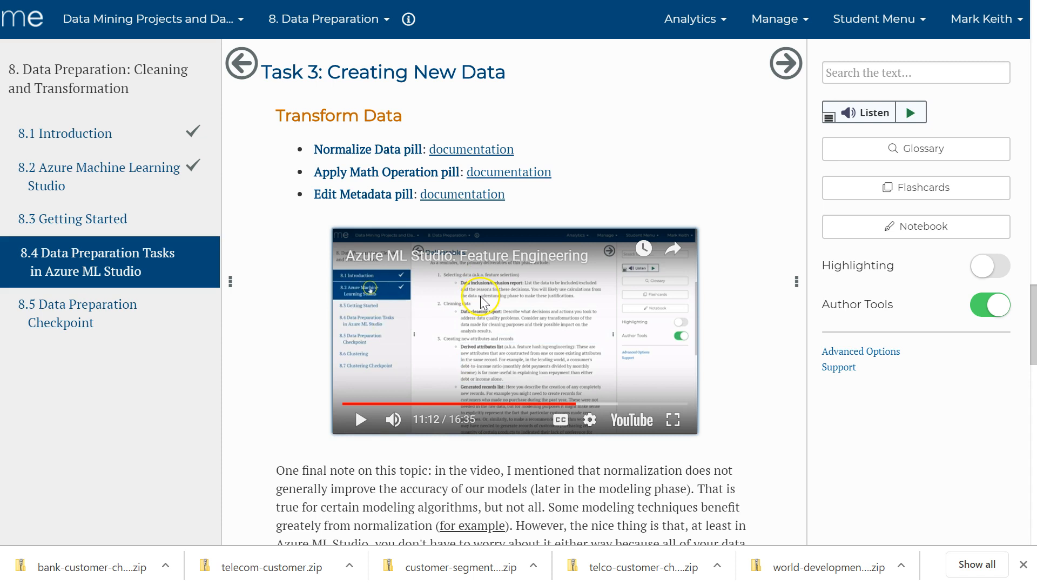
Review the Transform Data and Simplify Data sections of the course page on creating new data.
scroll(479, 306, down, 15)
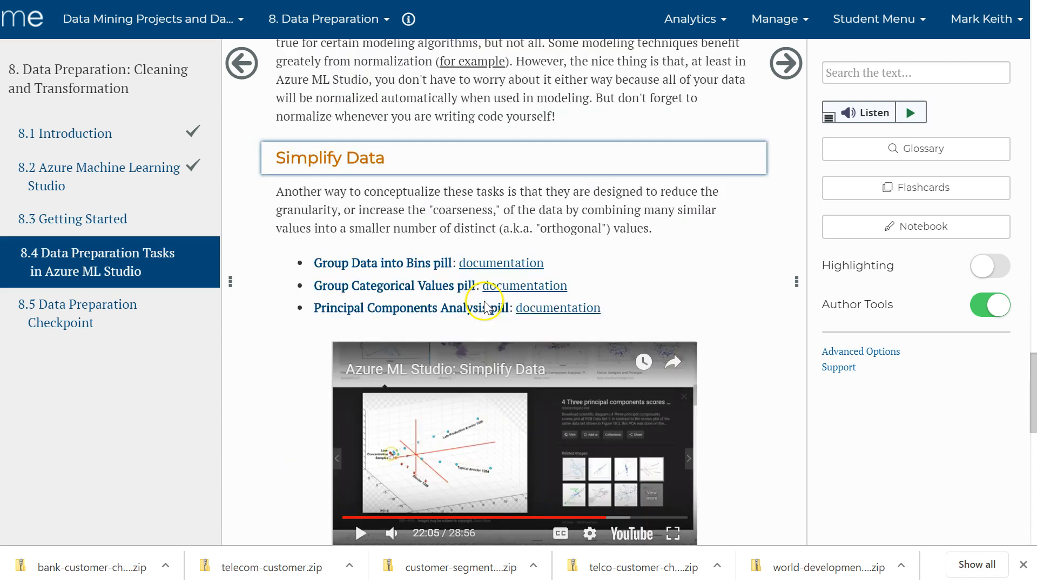
scroll(479, 307, up, 4)
scroll(483, 307, up, 4)
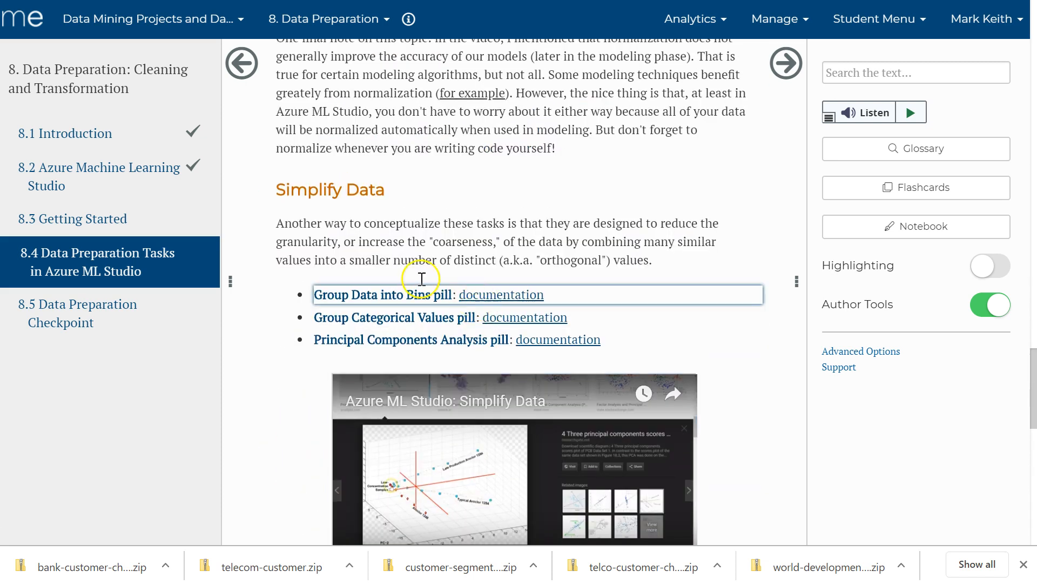
mouse_move(367, 319)
scroll(366, 320, up, 8)
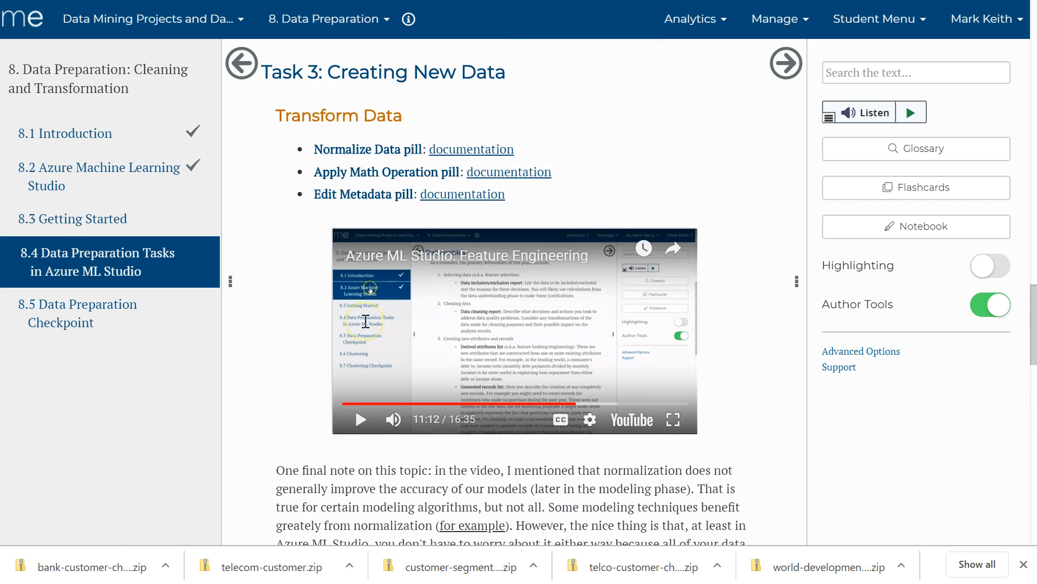
mouse_move(368, 172)
Switch to Azure Machine Learning Studio and split the Import Data query into two lines, SELECT * and FROM bb_BikeBuyers.
click(189, 0)
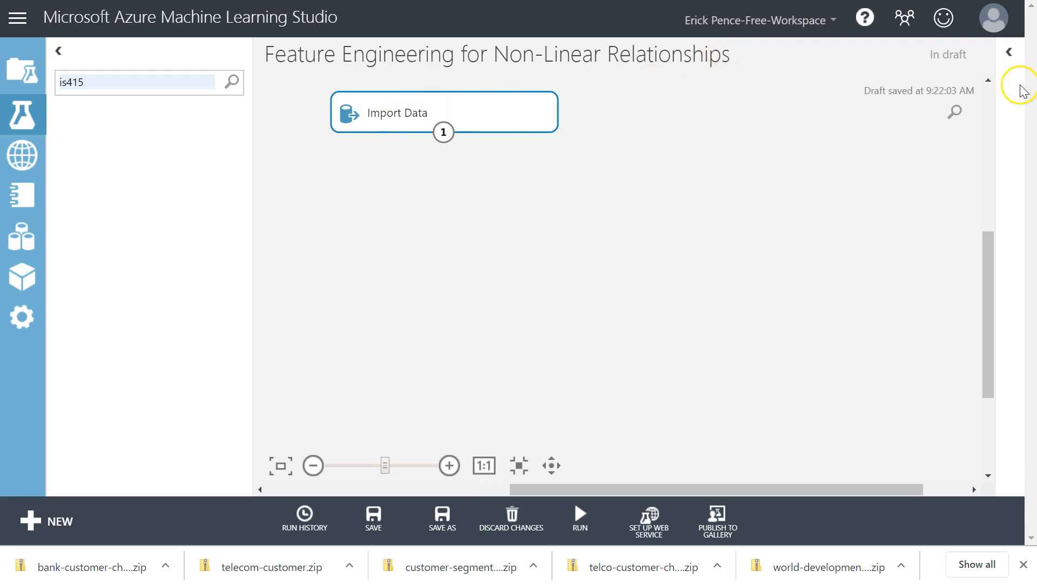
click(1006, 49)
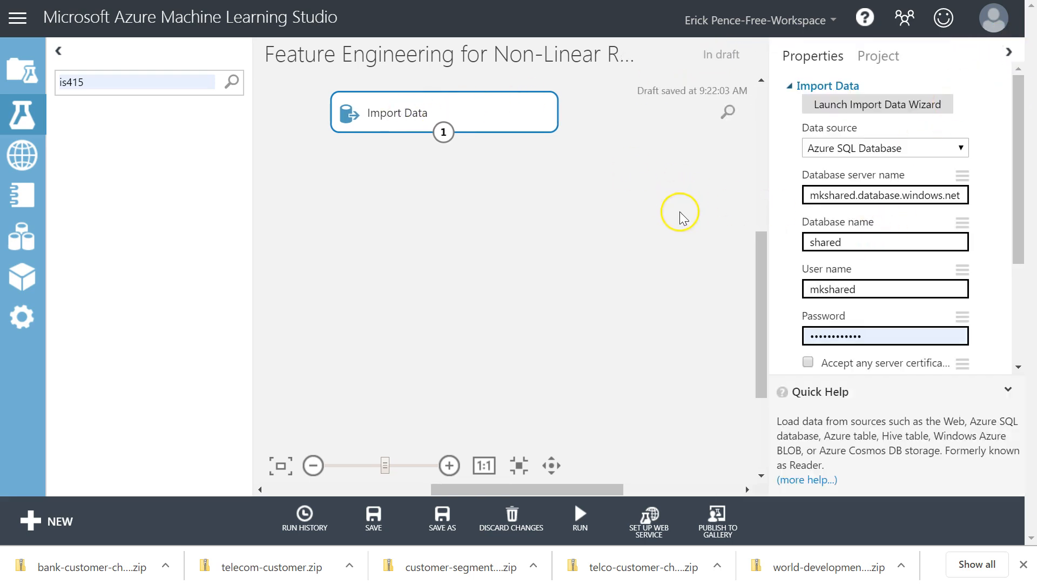
scroll(901, 277, down, 3)
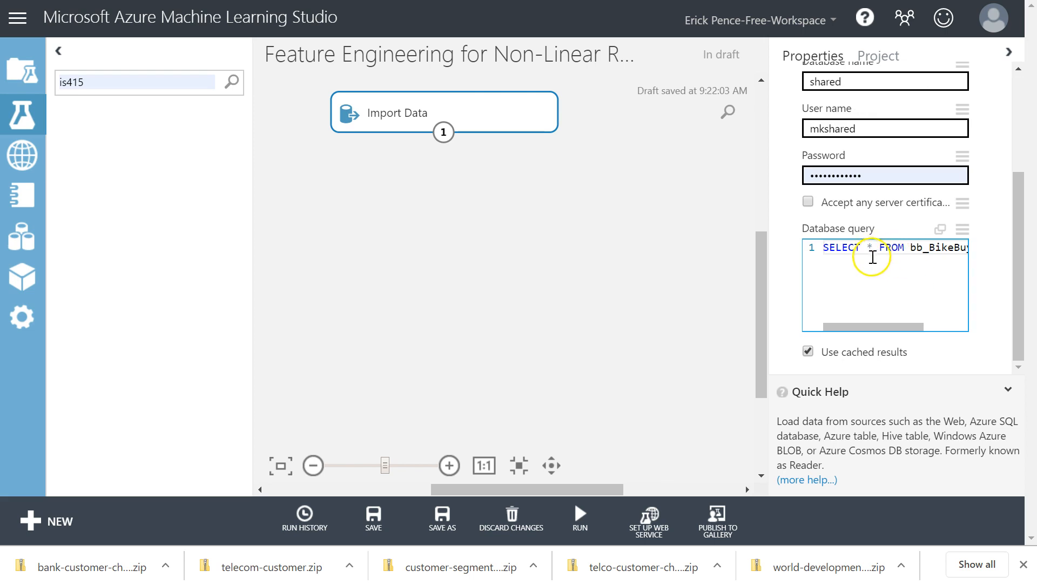
drag(864, 326, 842, 337)
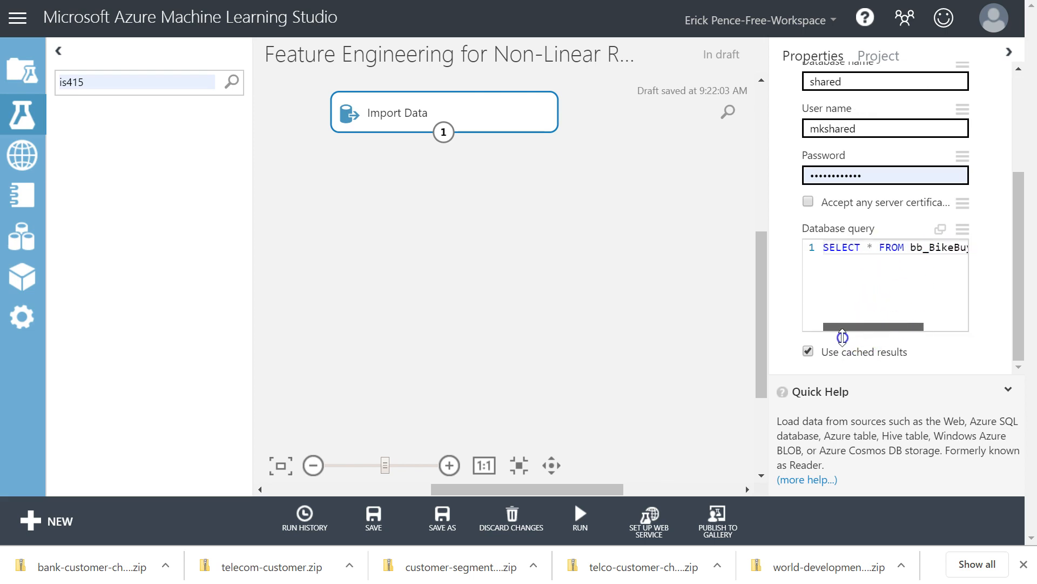
click(878, 246)
click(649, 246)
key(Return)
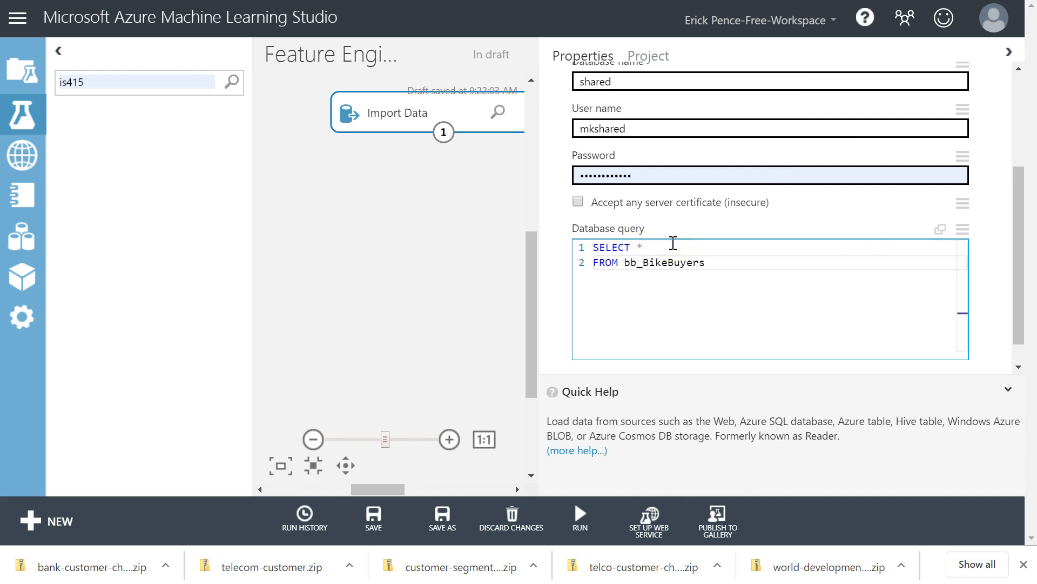
mouse_move(1015, 215)
mouse_down()
mouse_move(1016, 152)
mouse_move(1015, 220)
mouse_up()
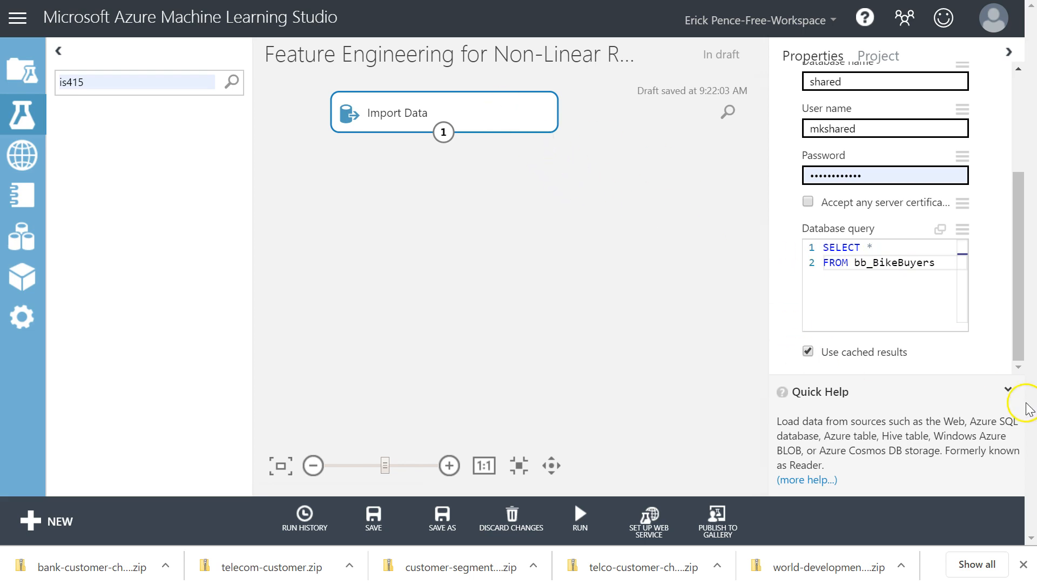
click(1008, 389)
Switch to the BikeBuyers.xlsx workbook in Excel and close the Format Shape pane.
mouse_move(581, 516)
click(566, 470)
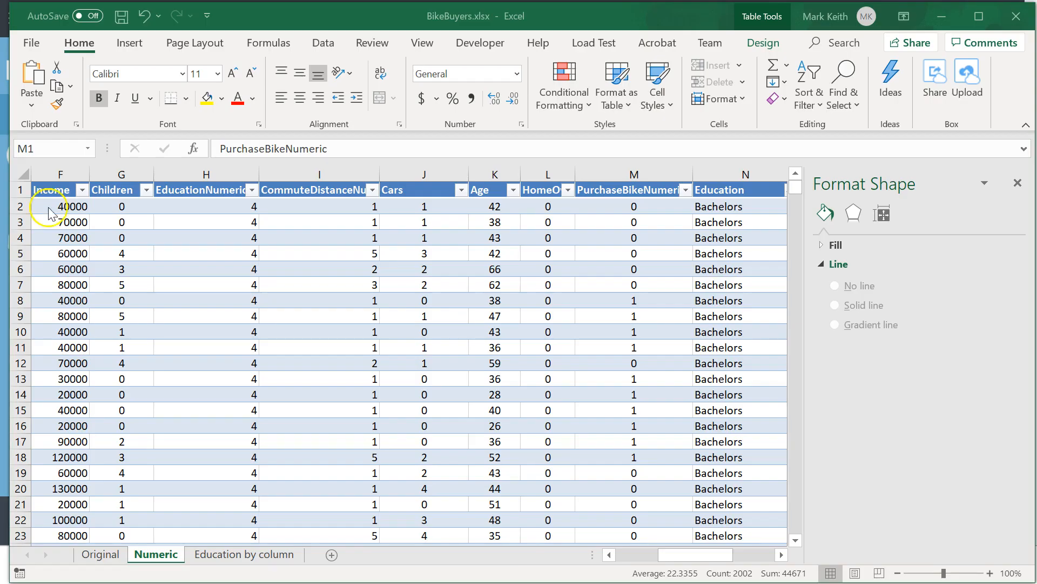
click(1018, 183)
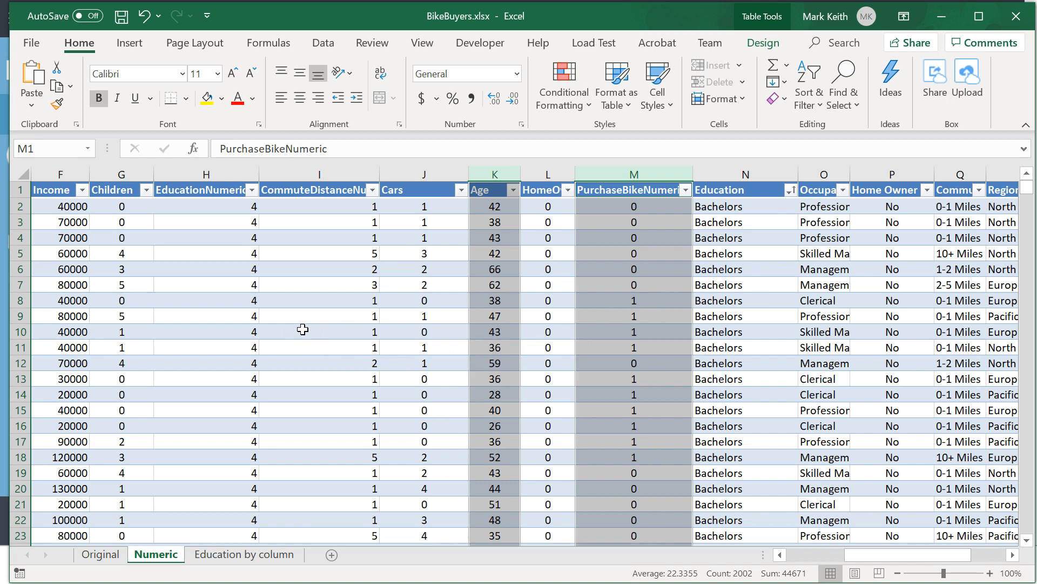
click(385, 291)
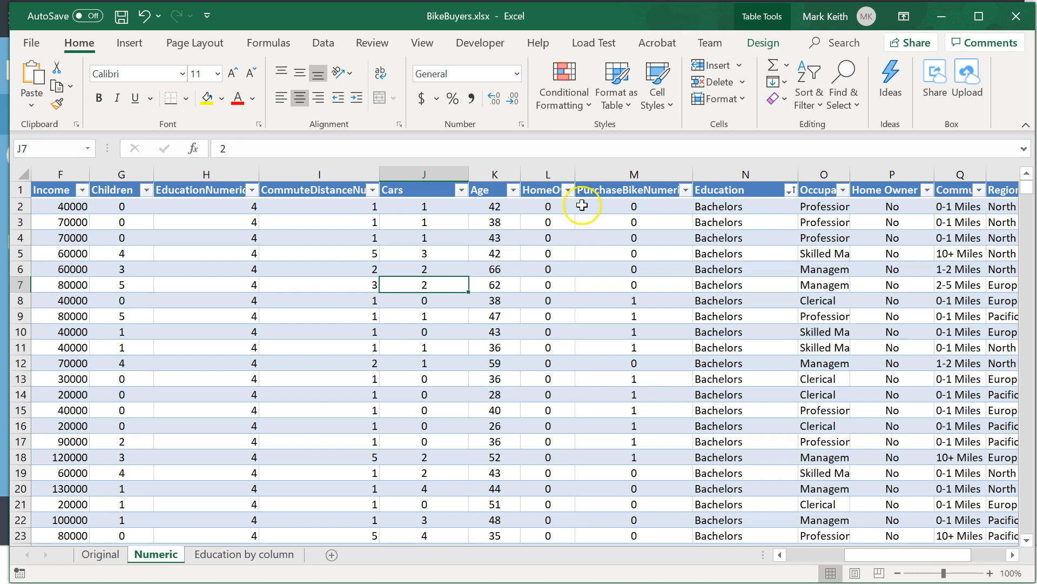
Examine the PurchaseBikeNumeric column and the numeric feature columns D through L on the Numeric sheet.
click(626, 171)
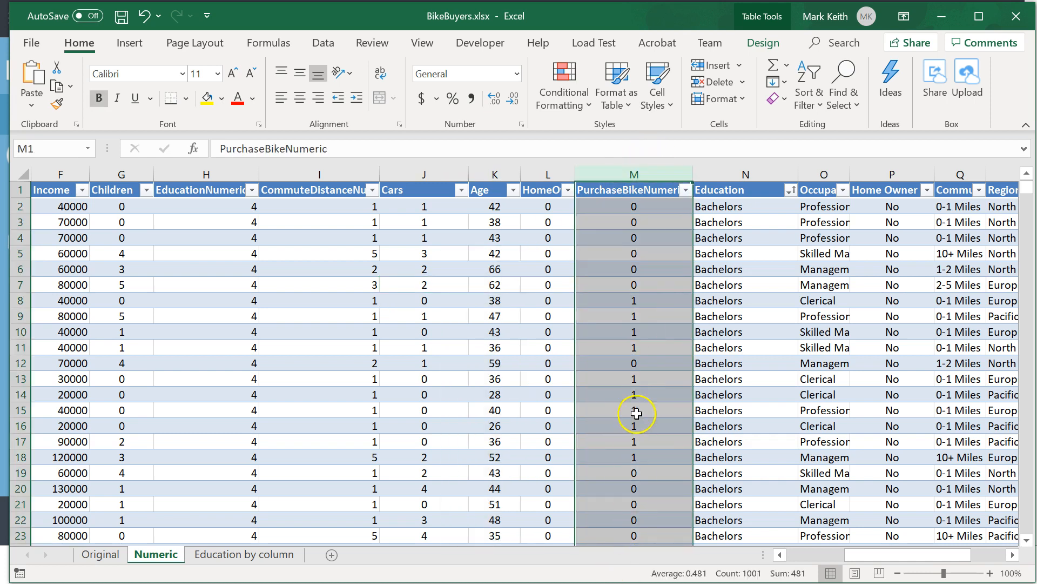
click(633, 253)
click(630, 362)
click(621, 300)
click(621, 268)
click(623, 316)
click(625, 269)
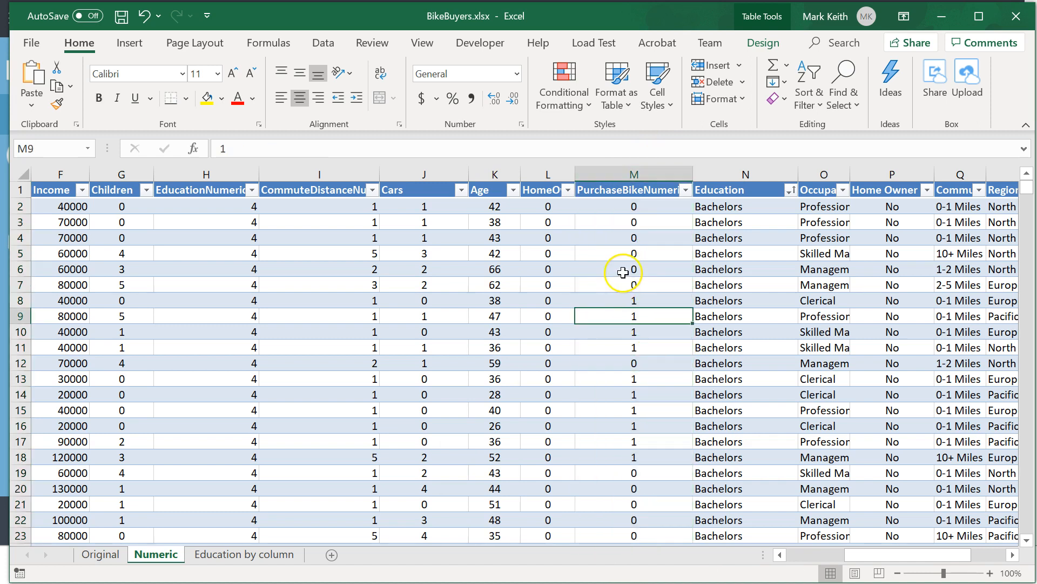
click(622, 173)
click(622, 173)
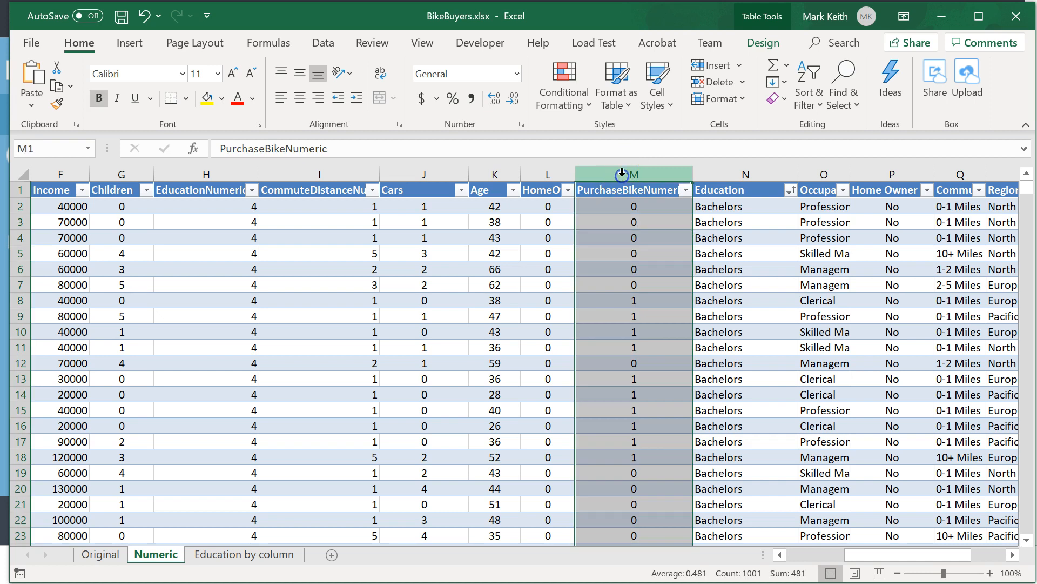
drag(532, 178, 157, 169)
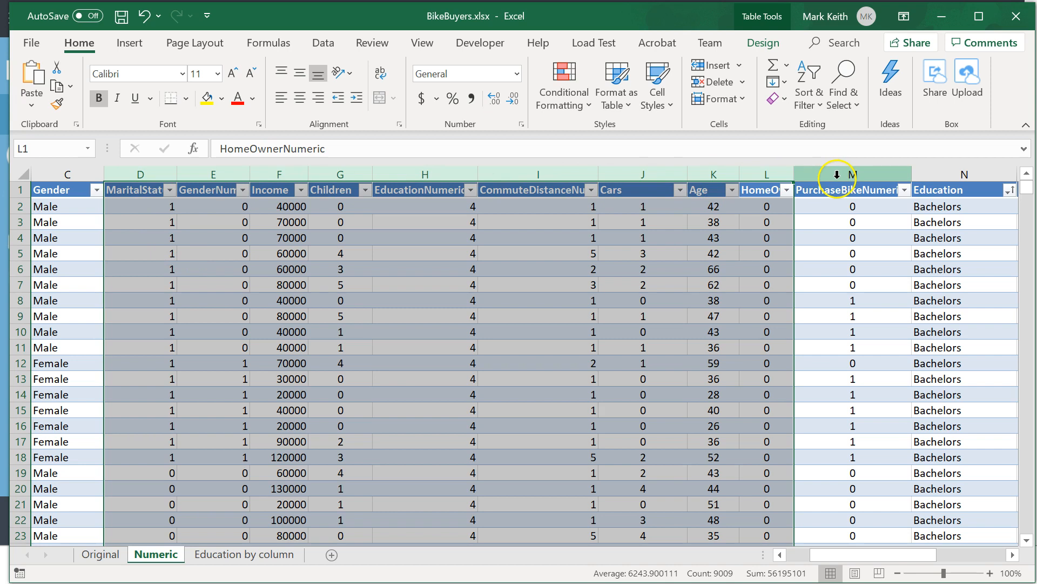
click(489, 276)
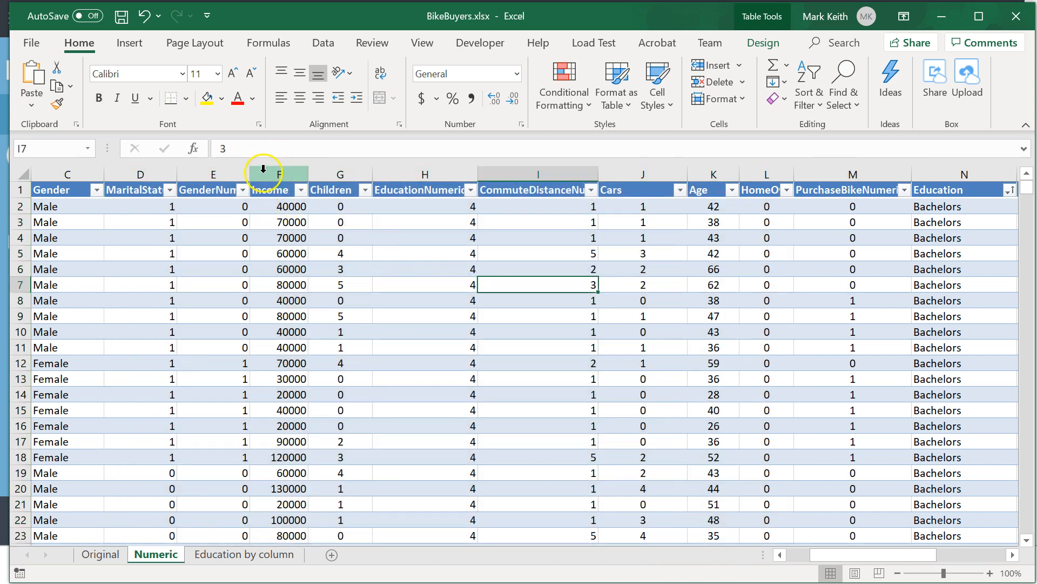
Insert a markers-only scatter chart of the Income and Age columns and move it slightly up and left over the data.
click(266, 172)
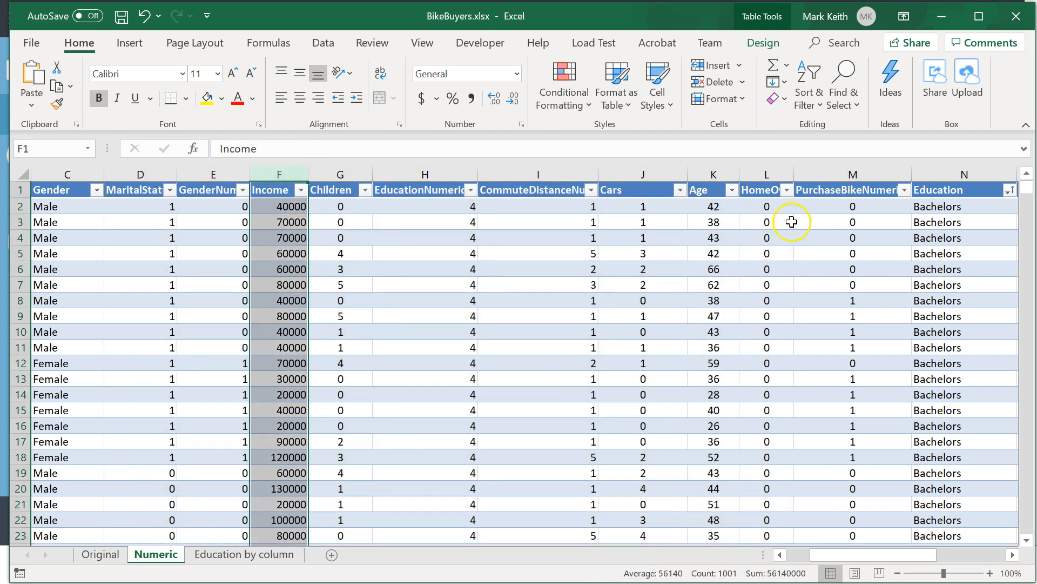
click(707, 172)
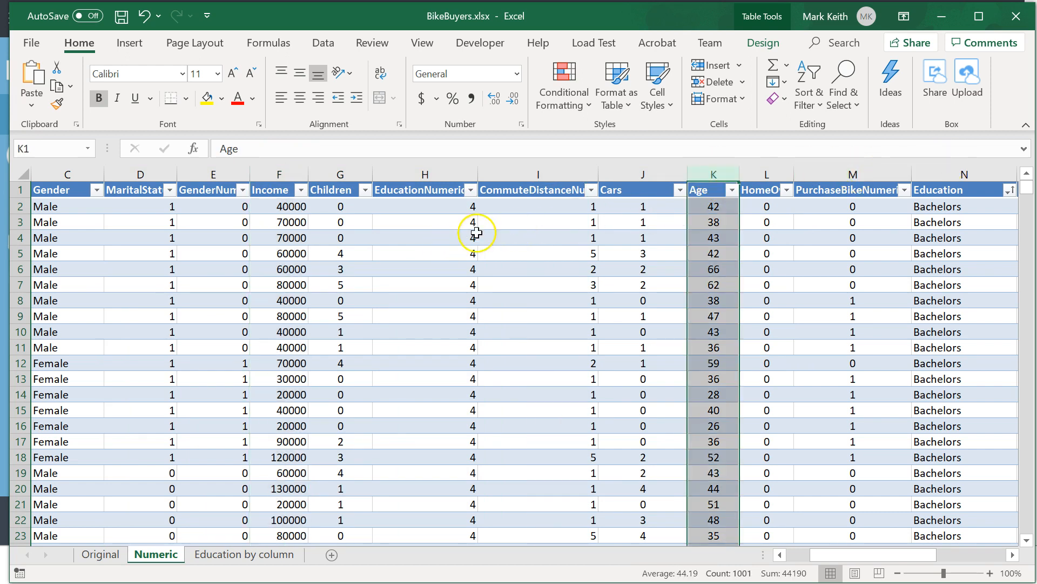
ctrl+click(279, 172)
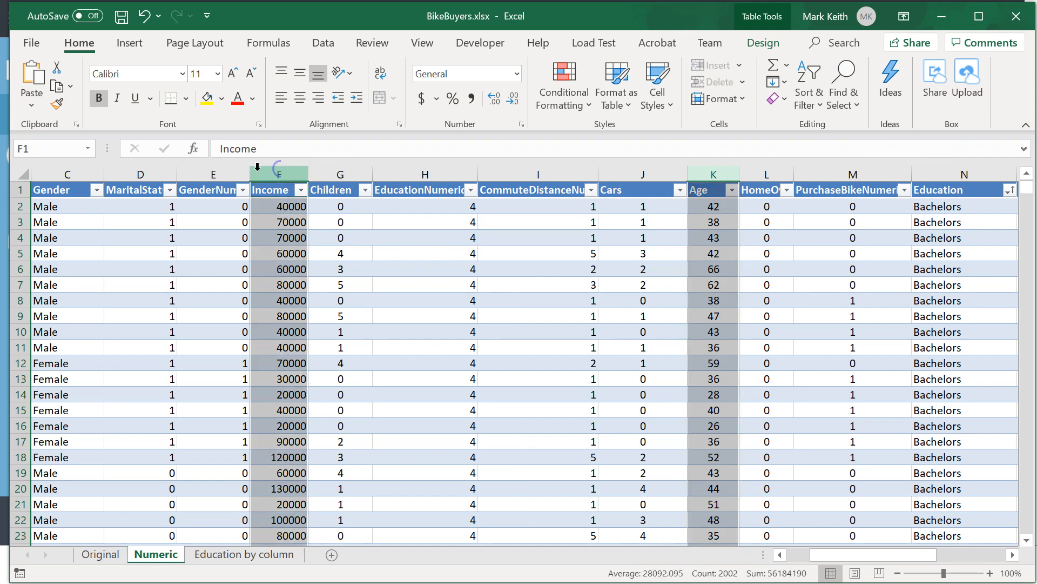
click(130, 43)
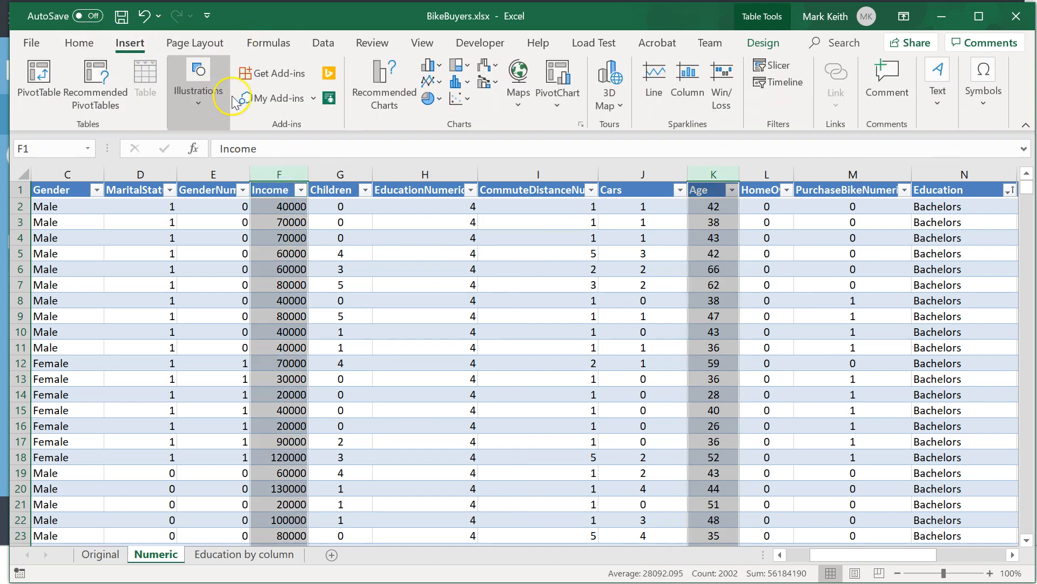
click(454, 99)
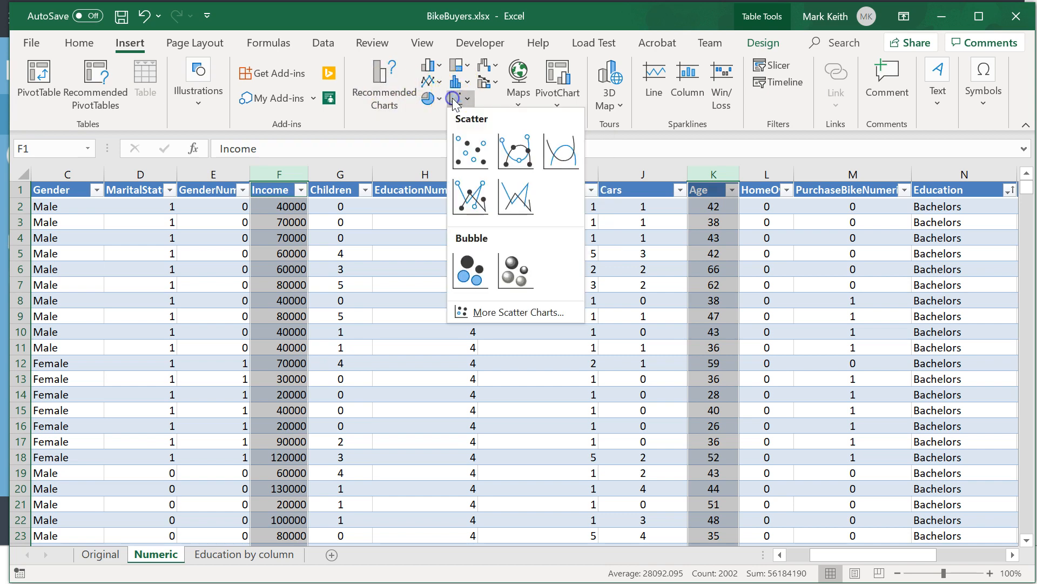
click(479, 153)
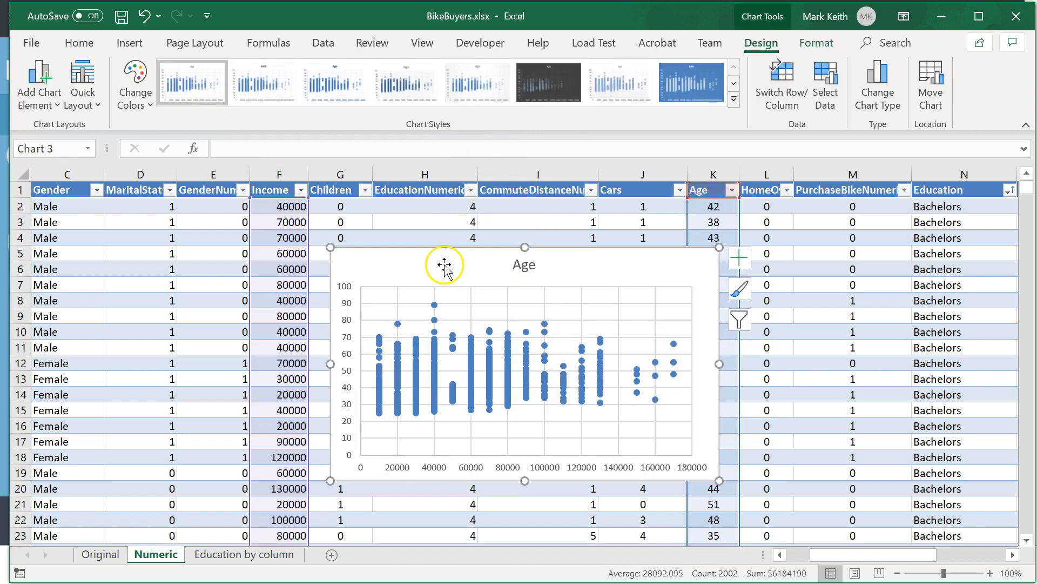
drag(447, 248, 418, 220)
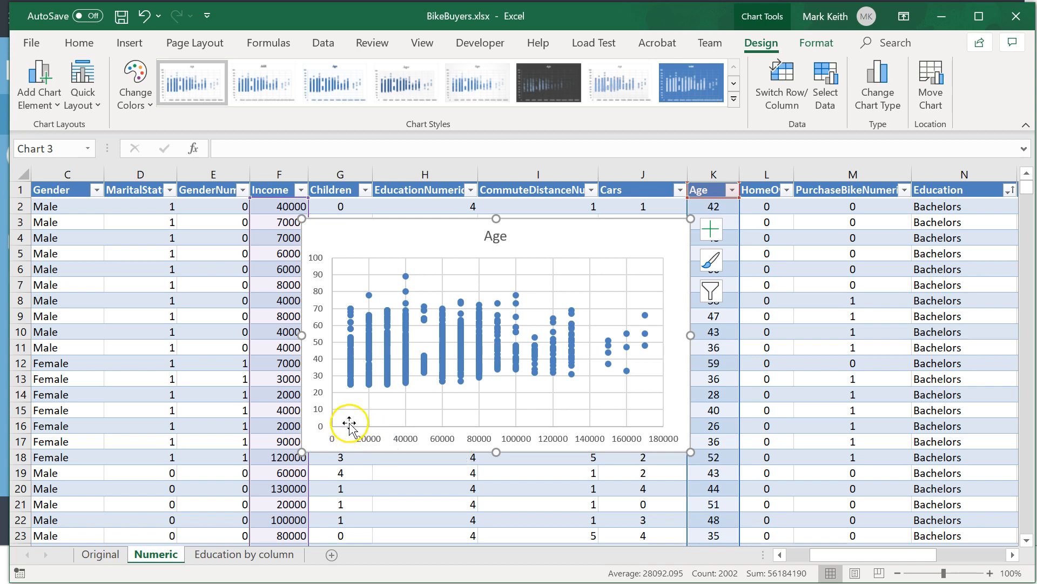
Add a trendline to the Age scatter chart.
mouse_move(352, 376)
click(710, 229)
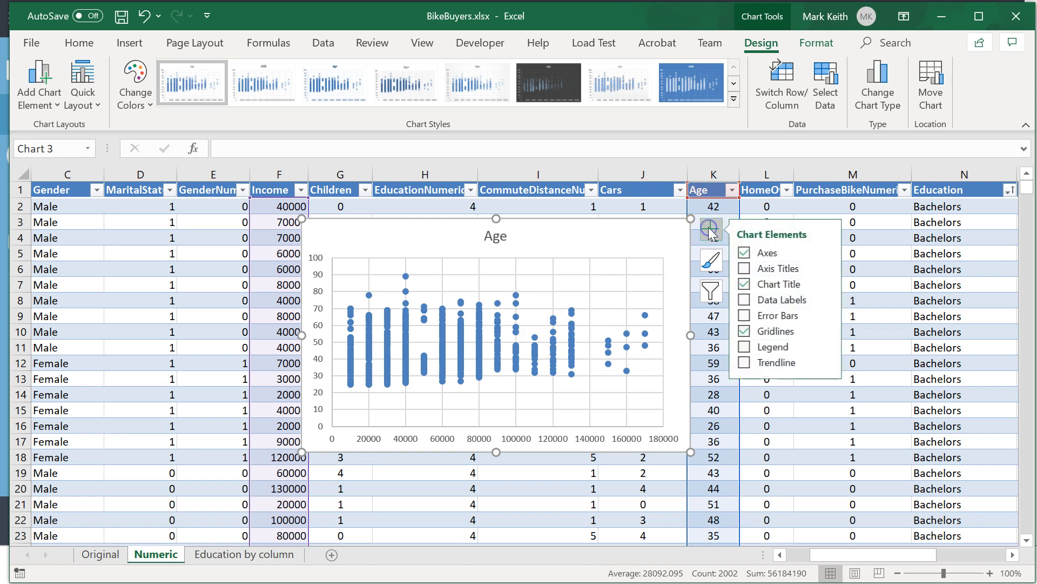
click(751, 363)
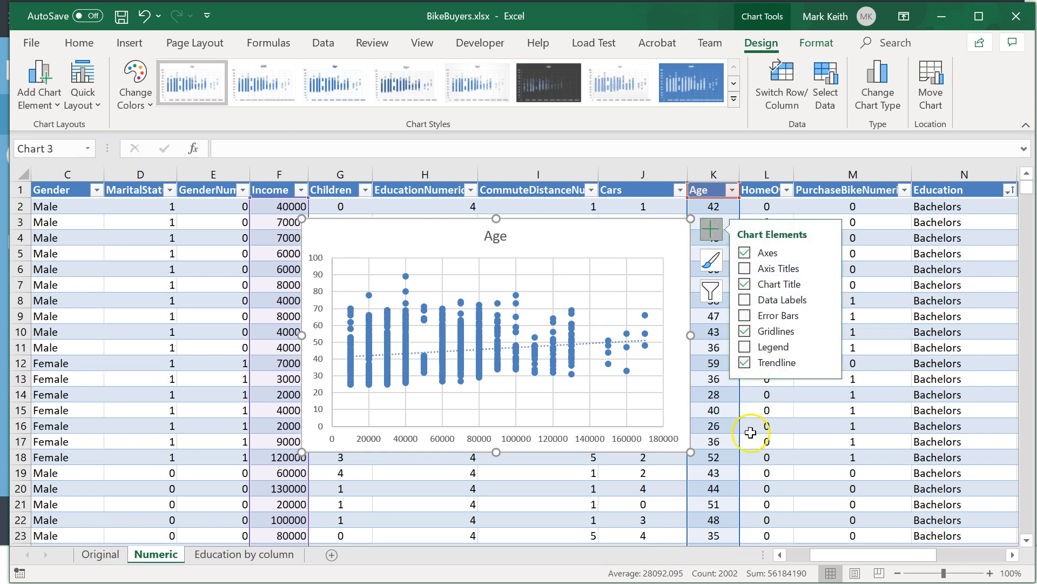
click(712, 232)
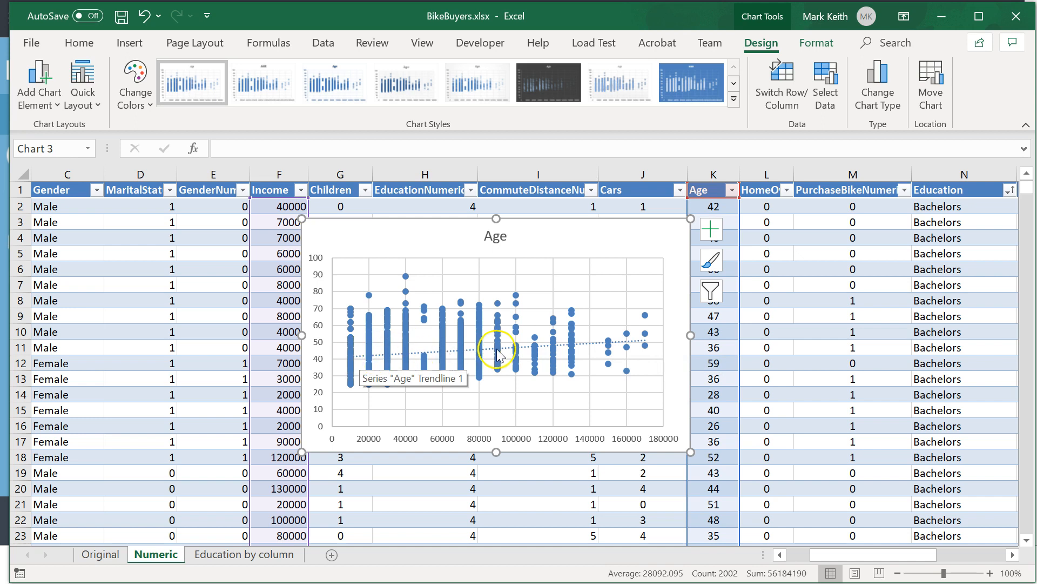
Open the formatting options for the chart's Age trendline and set its type to Exponential.
mouse_move(500, 306)
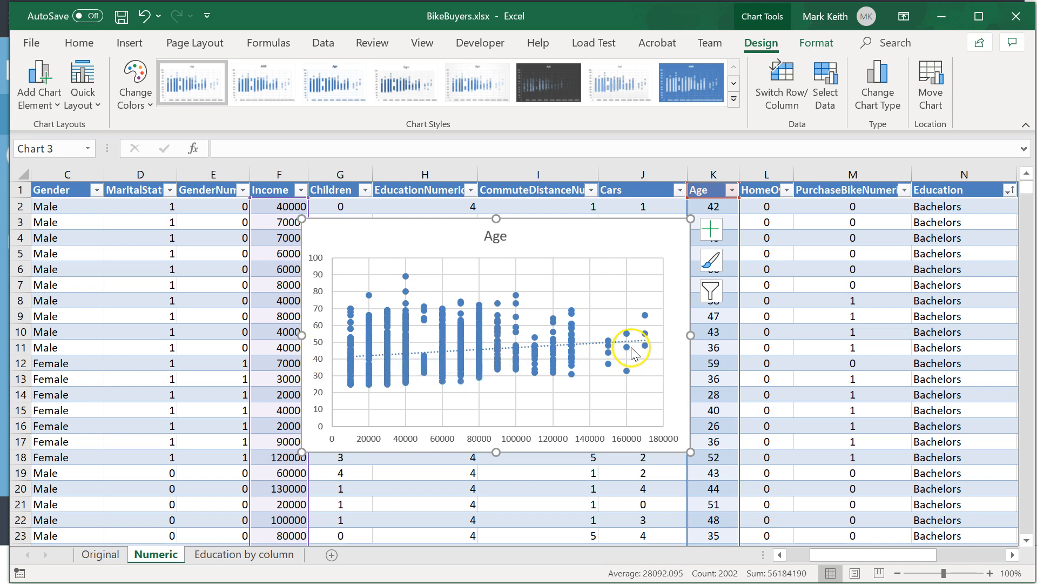
mouse_move(632, 350)
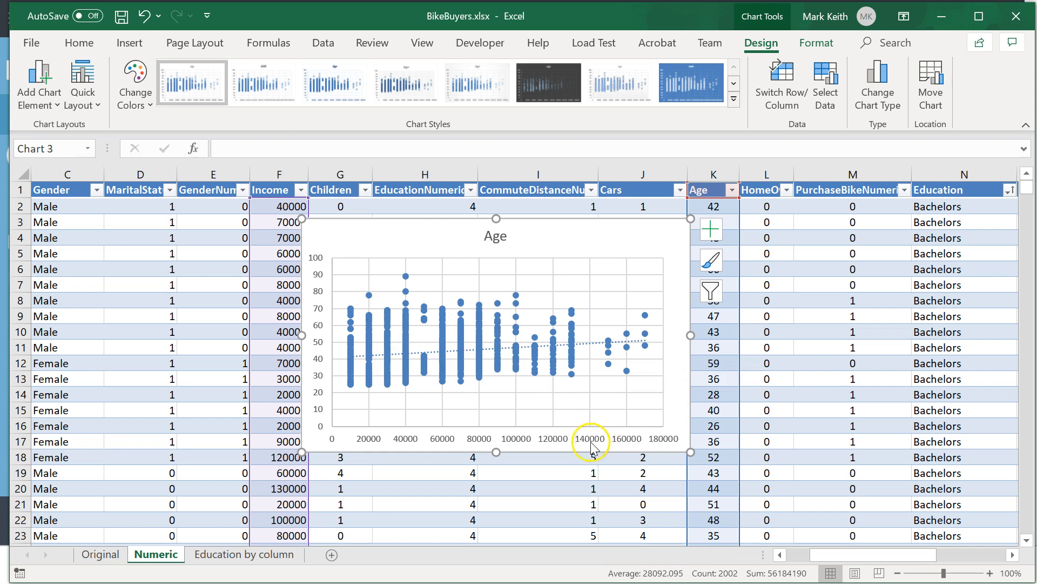
click(587, 342)
drag(591, 342, 332, 345)
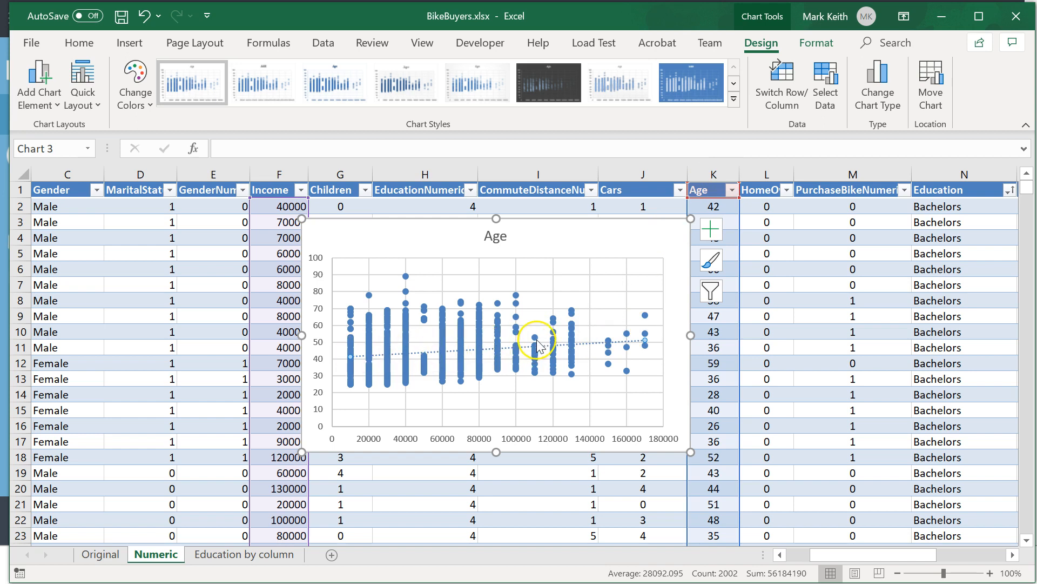
click(716, 230)
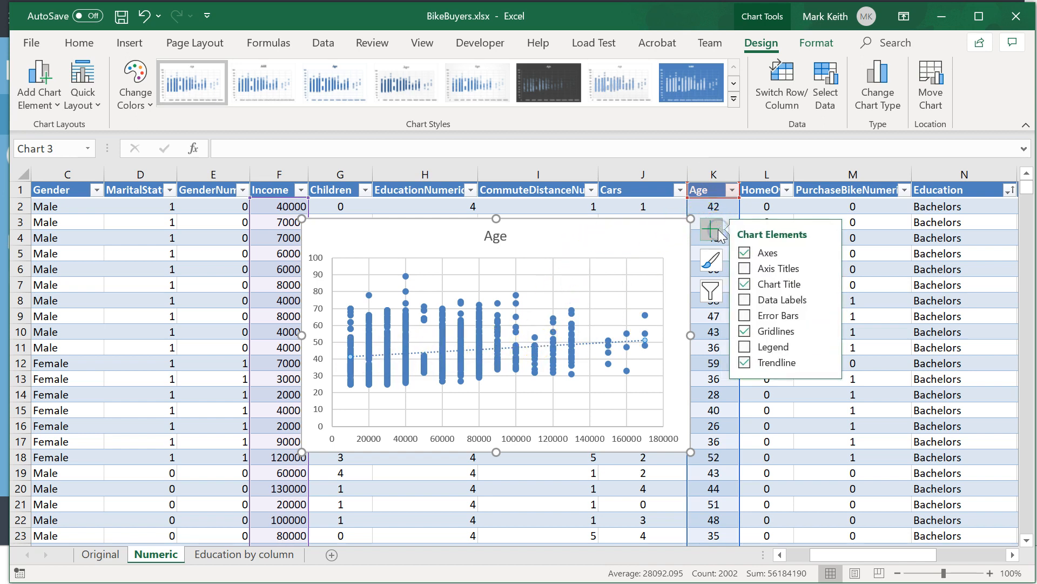
click(589, 345)
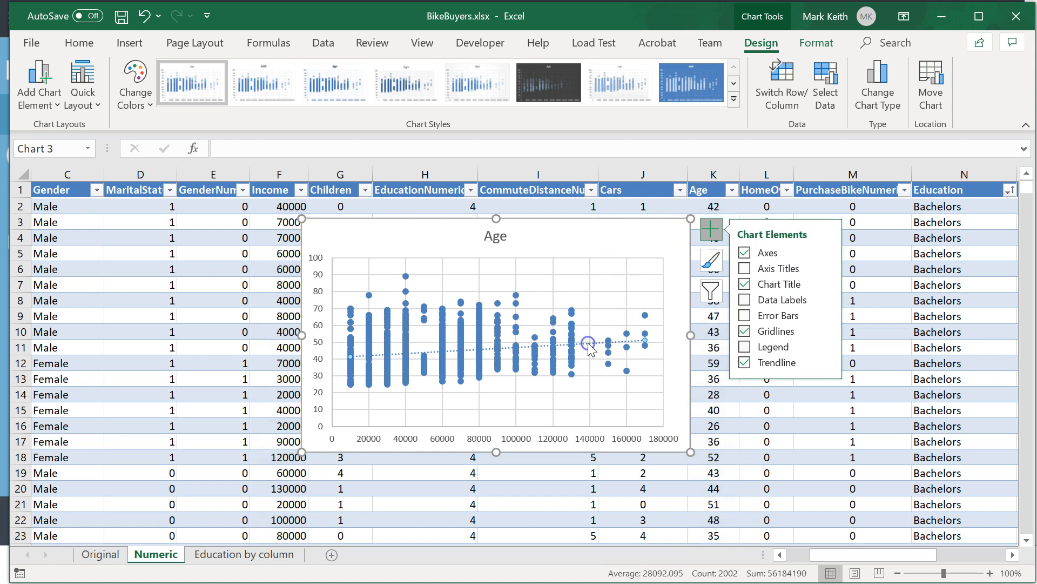
click(711, 230)
click(584, 344)
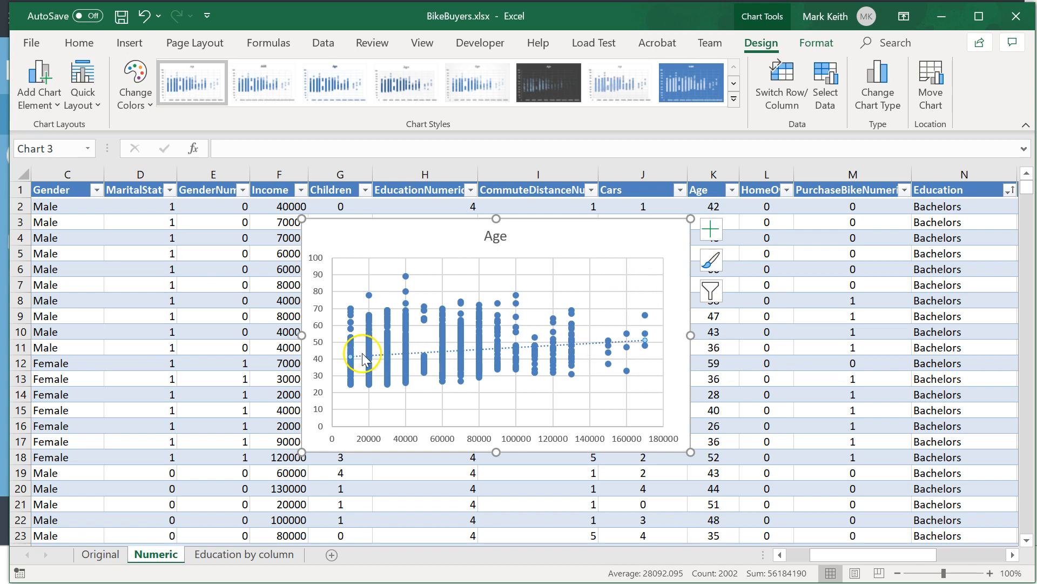
right_click(587, 345)
click(651, 460)
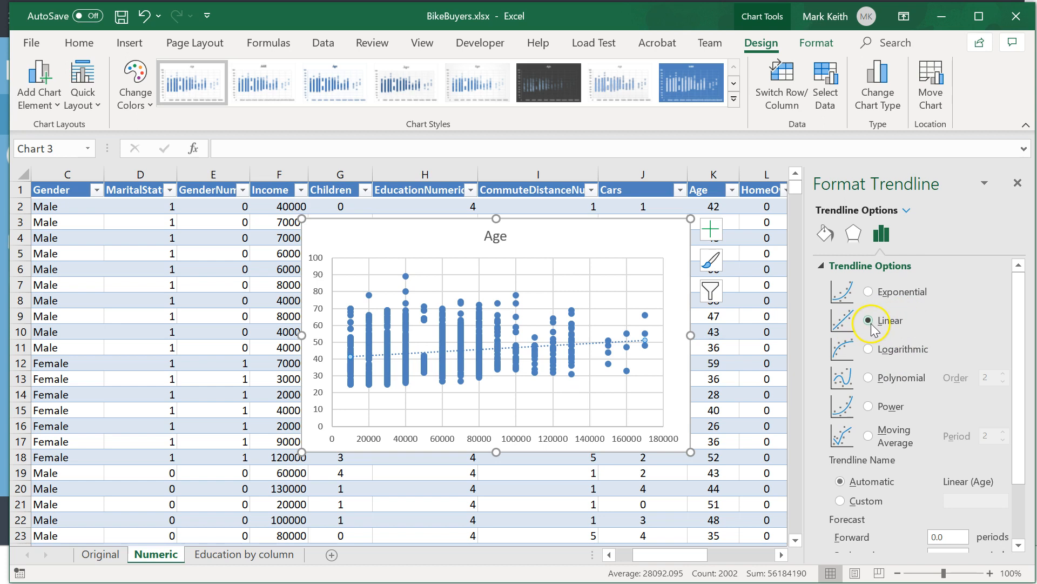
click(869, 292)
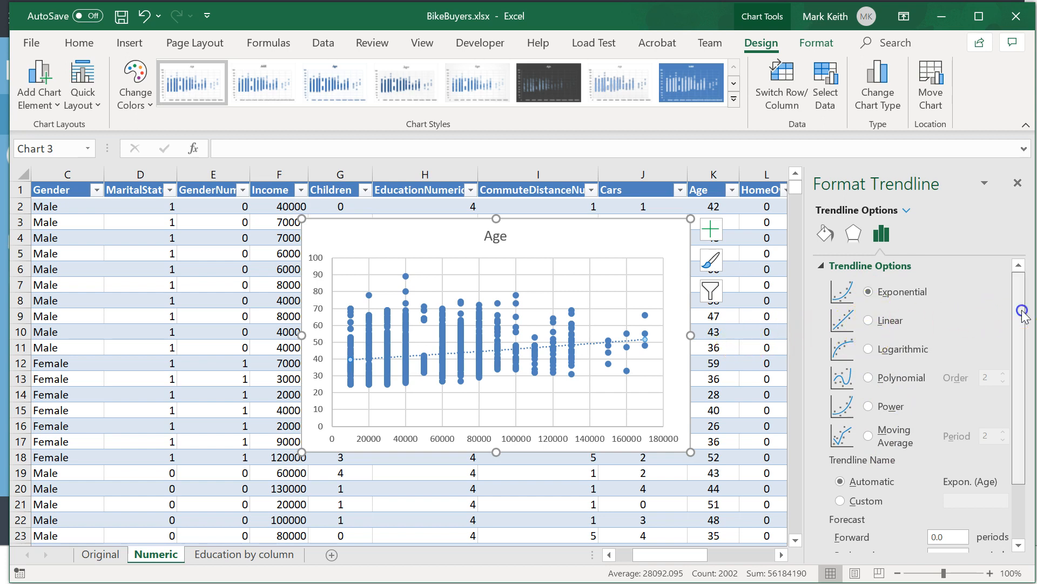
Display the equation and R-squared value of the Age trendline and move their label to the chart's upper-right corner.
scroll(1019, 305, down, 3)
click(836, 518)
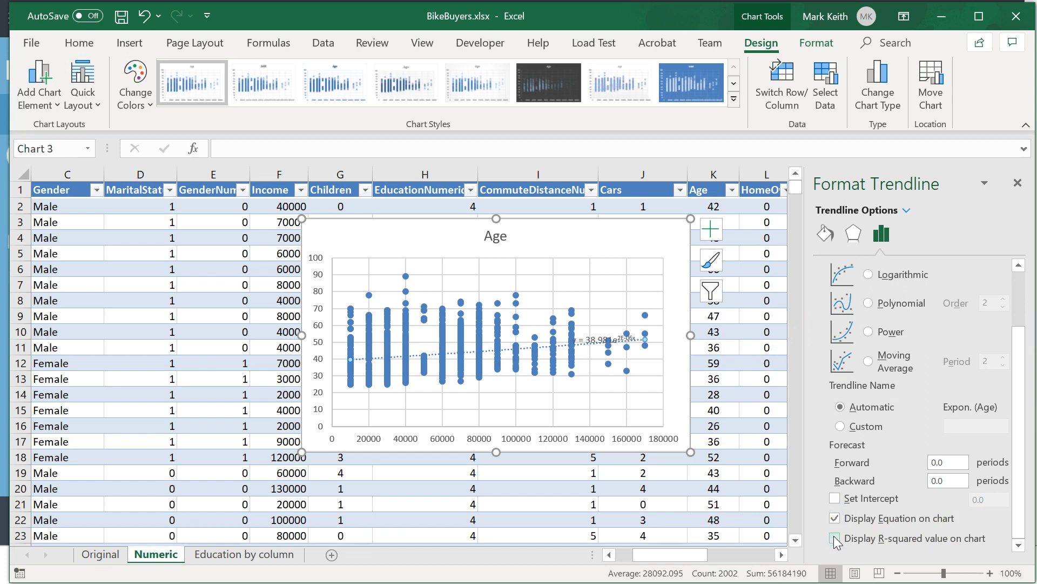
click(836, 538)
click(593, 334)
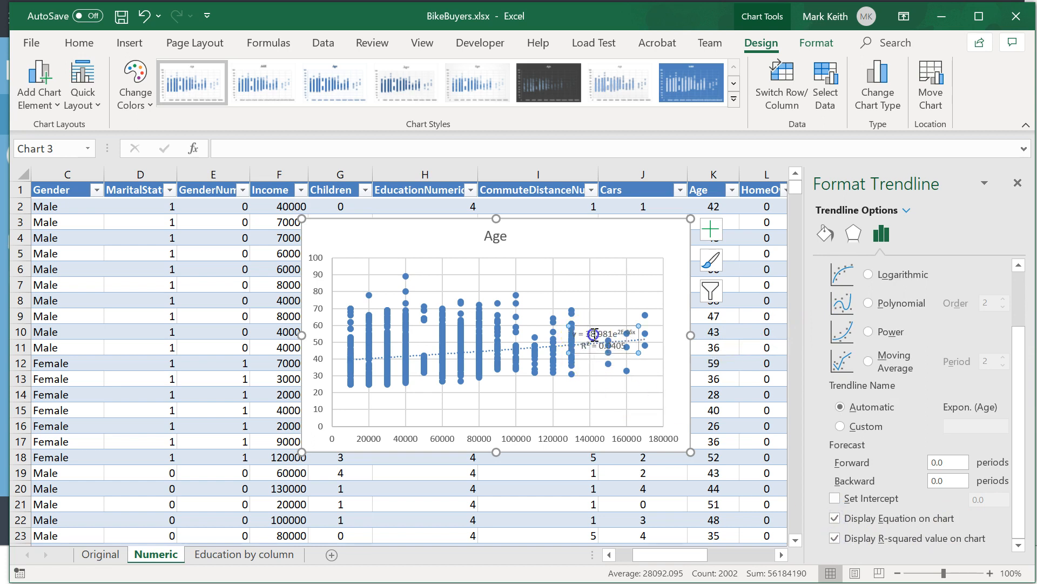
drag(601, 325, 624, 222)
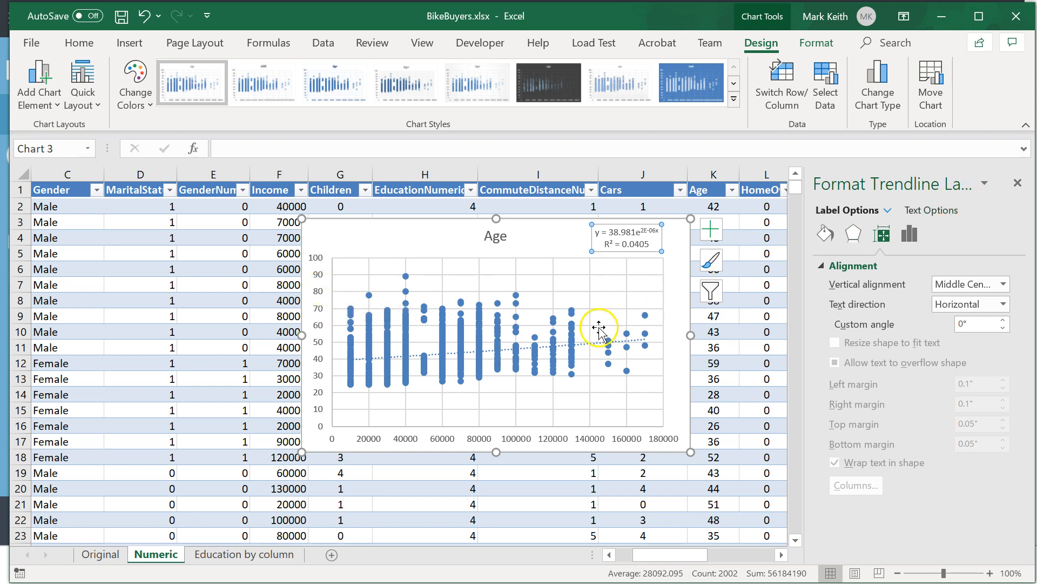
Compare the Age trendline's fit as Linear, Exponential, Logarithmic and second-order Polynomial, ending on Exponential.
click(589, 345)
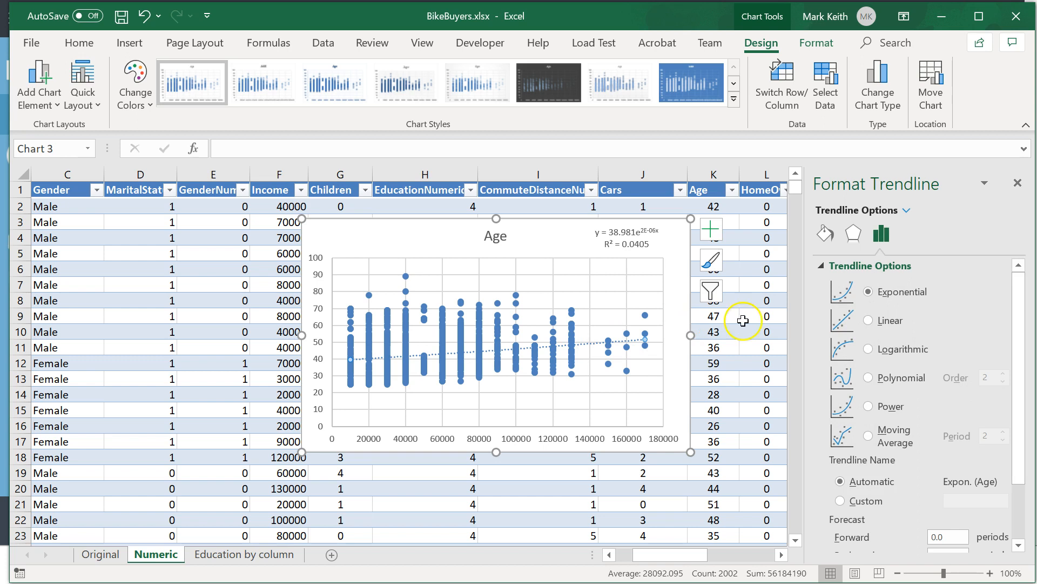
click(868, 321)
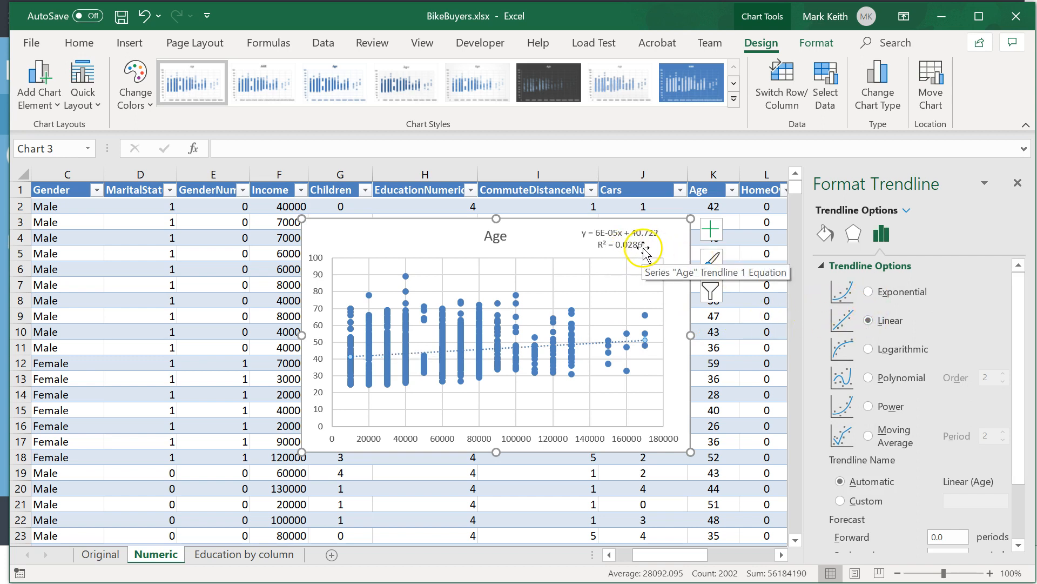
click(868, 292)
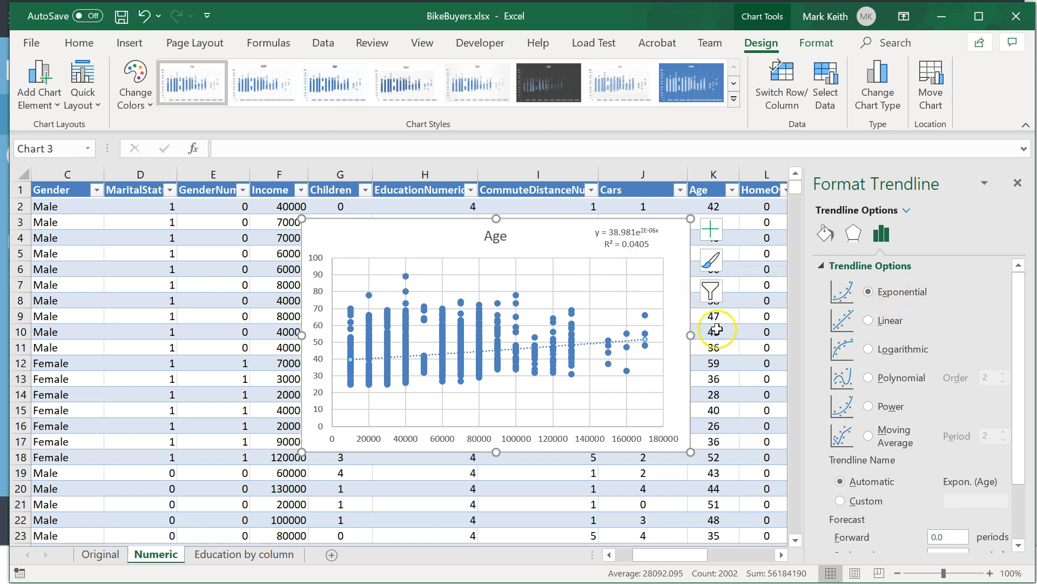
click(869, 321)
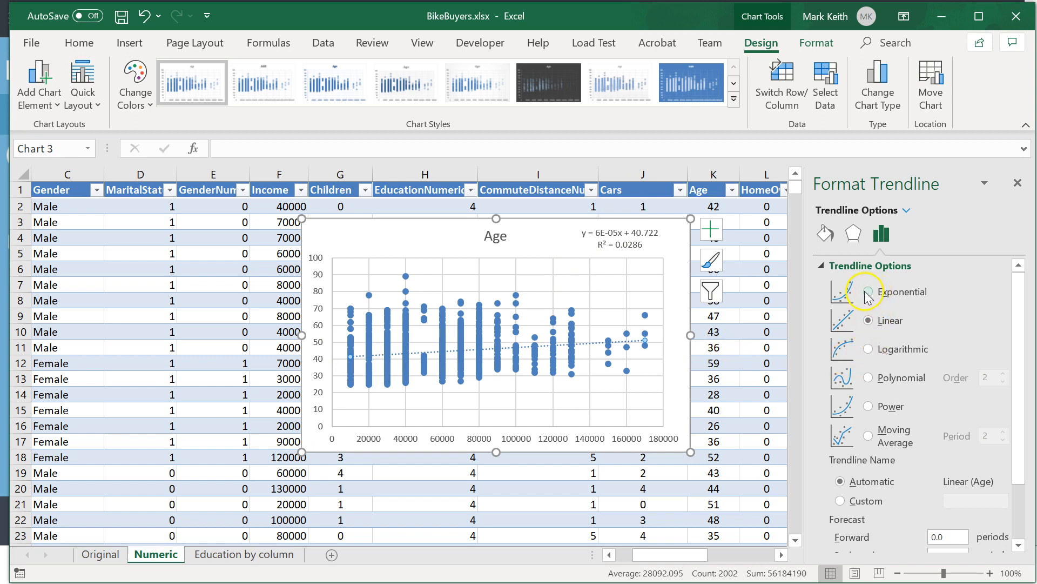
click(868, 349)
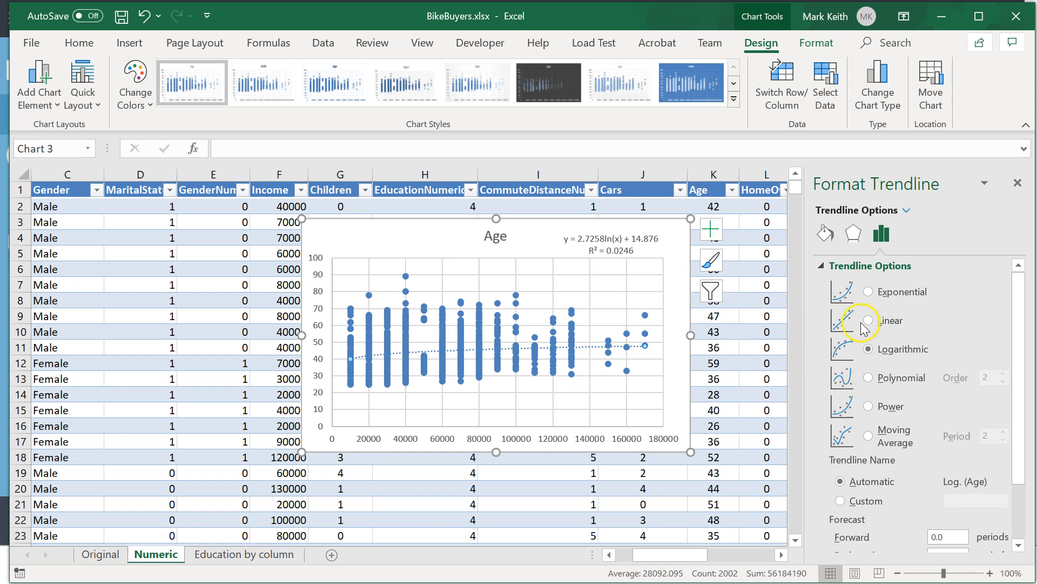
click(868, 378)
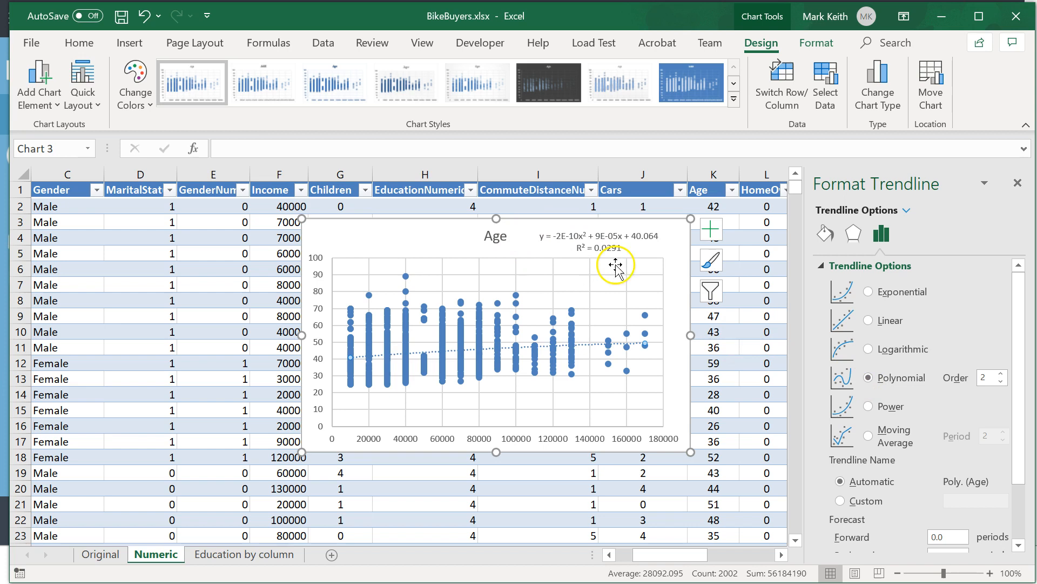
click(870, 291)
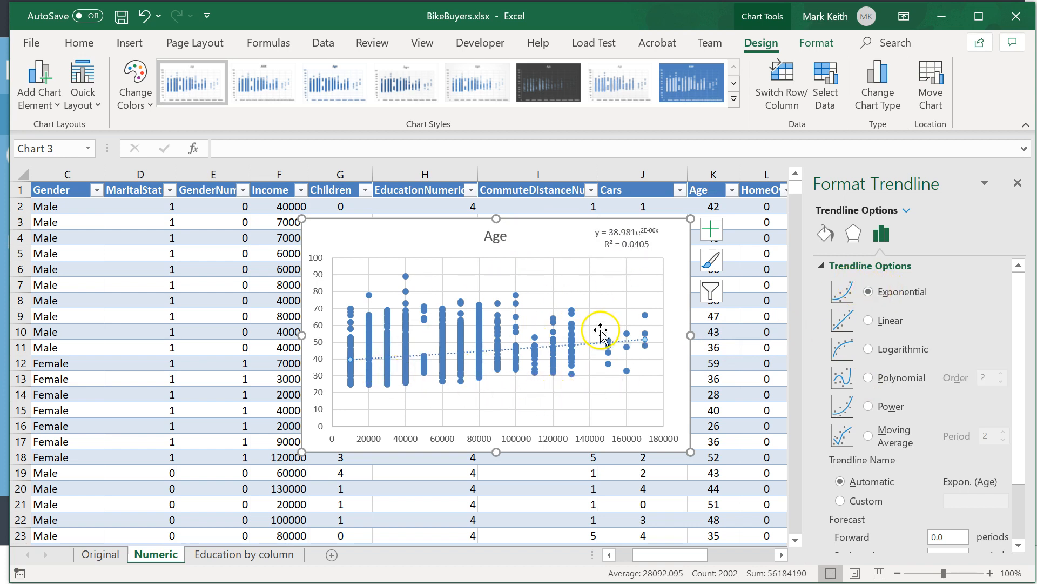
Delete the Age scatter chart from the Numeric sheet and clear the column selection.
click(559, 217)
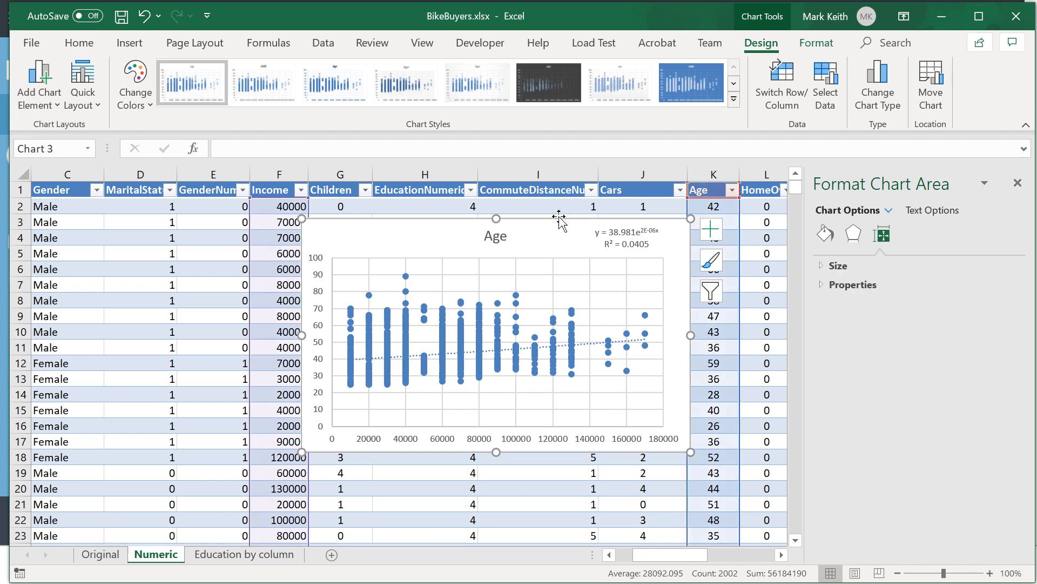
key(Delete)
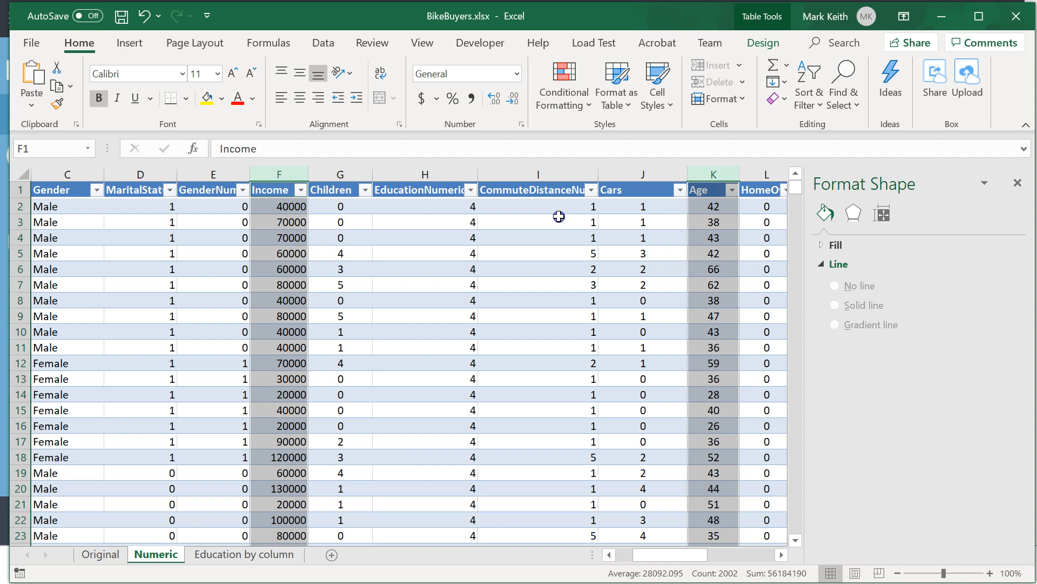
click(559, 216)
Examine the PurchaseBikeNumeric, Income and Age columns as candidates for another scatter chart.
drag(678, 554, 693, 553)
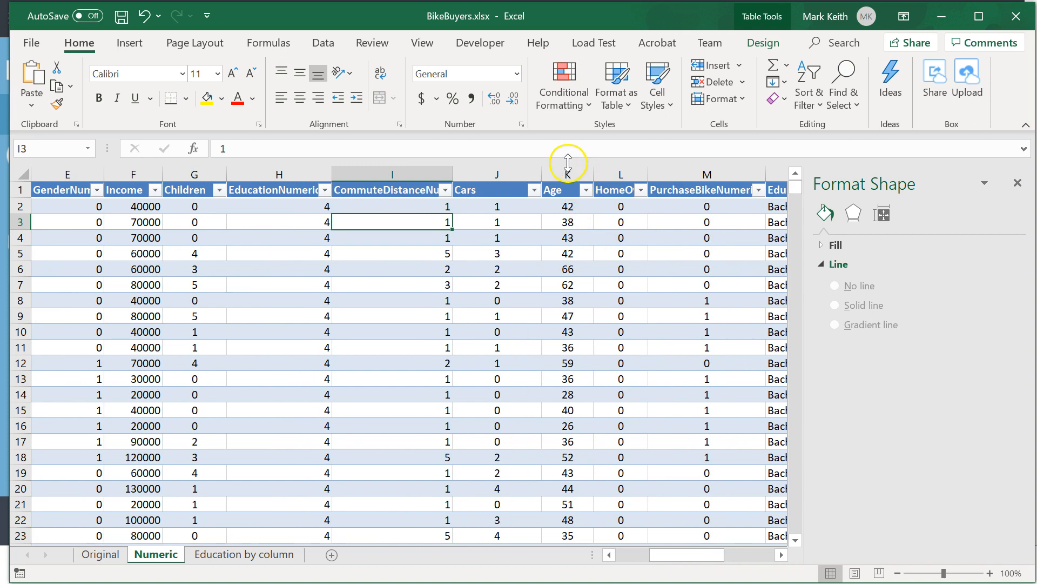
click(694, 172)
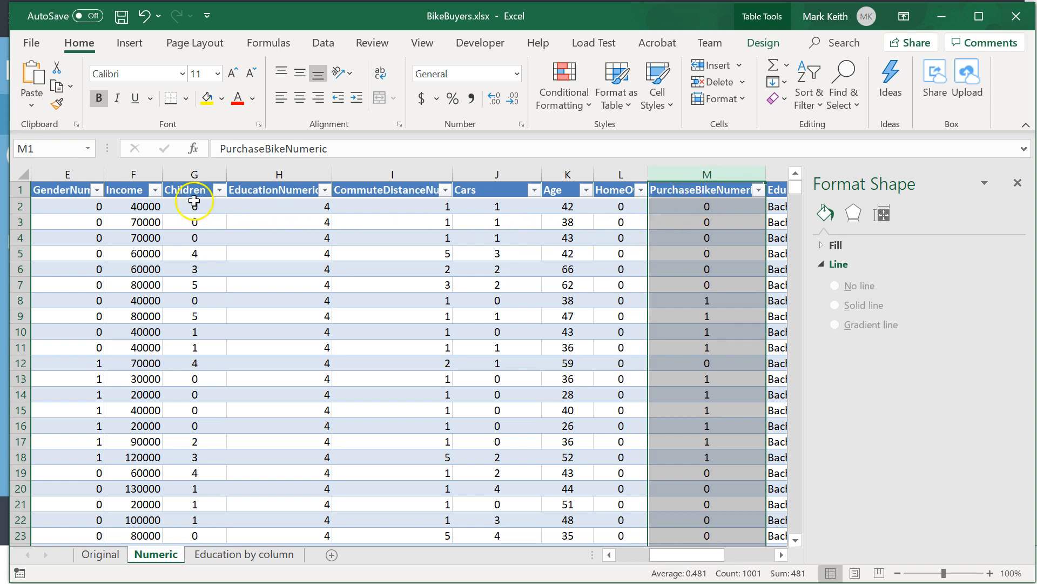
click(100, 184)
click(139, 169)
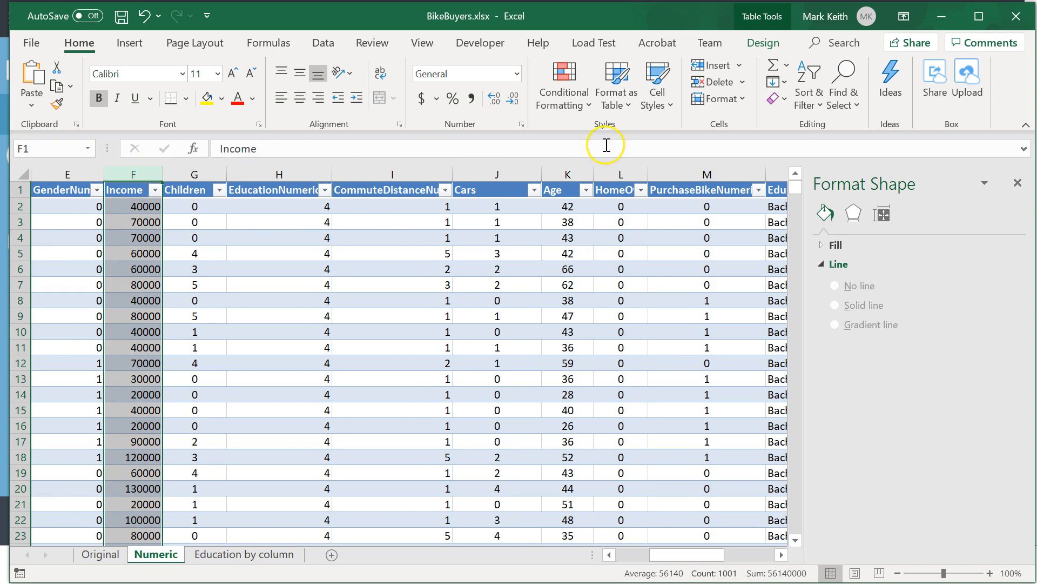
click(700, 164)
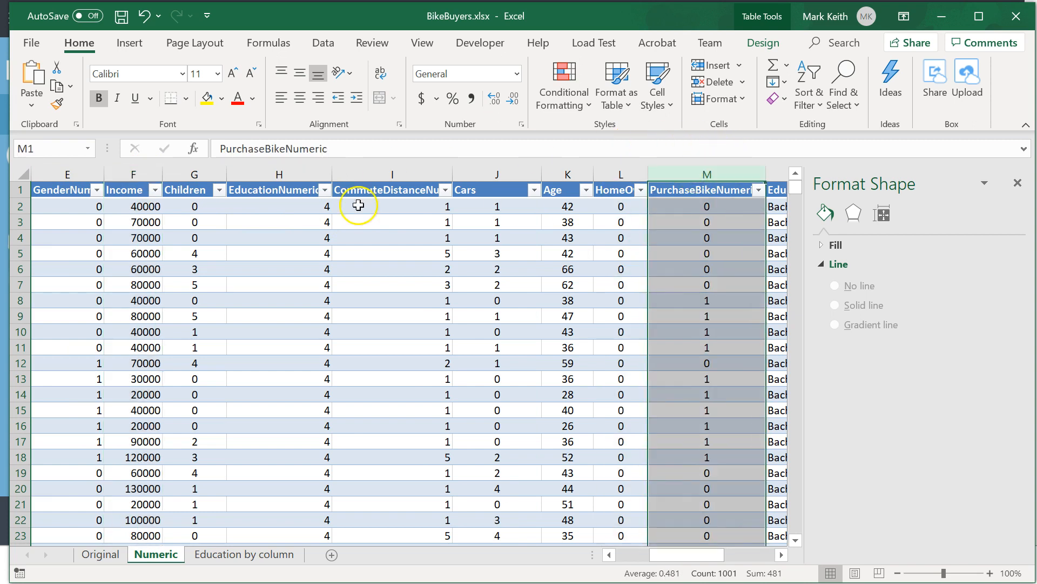
click(157, 174)
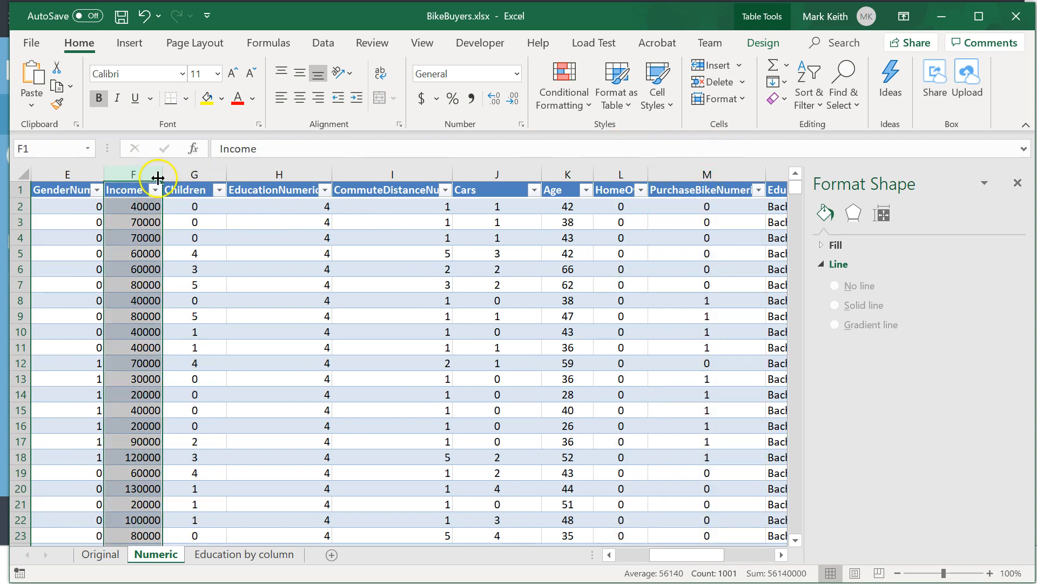
click(562, 170)
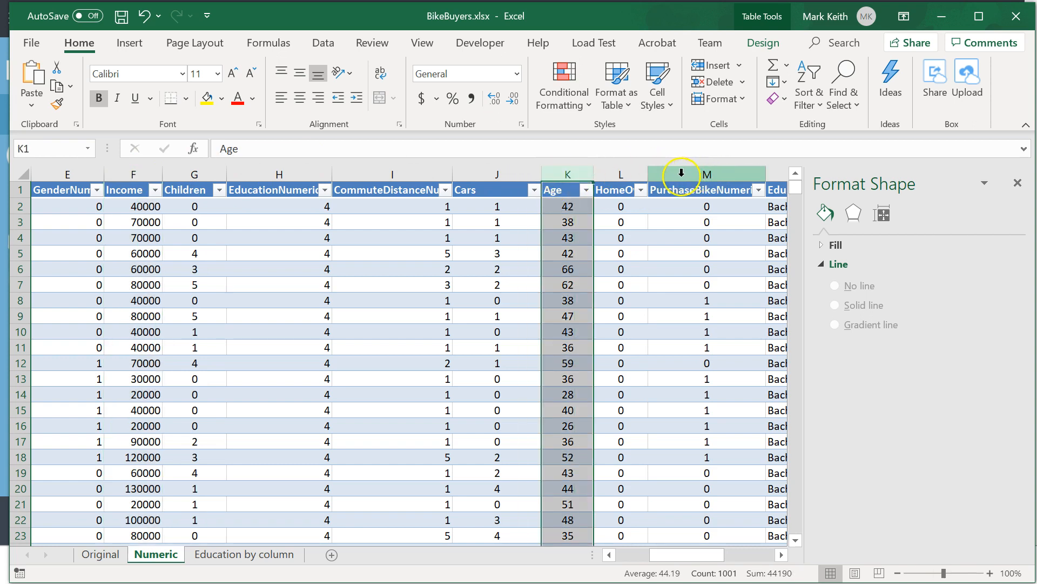
Insert a markers-only scatter chart of the Income and PurchaseBikeNumeric columns.
click(138, 169)
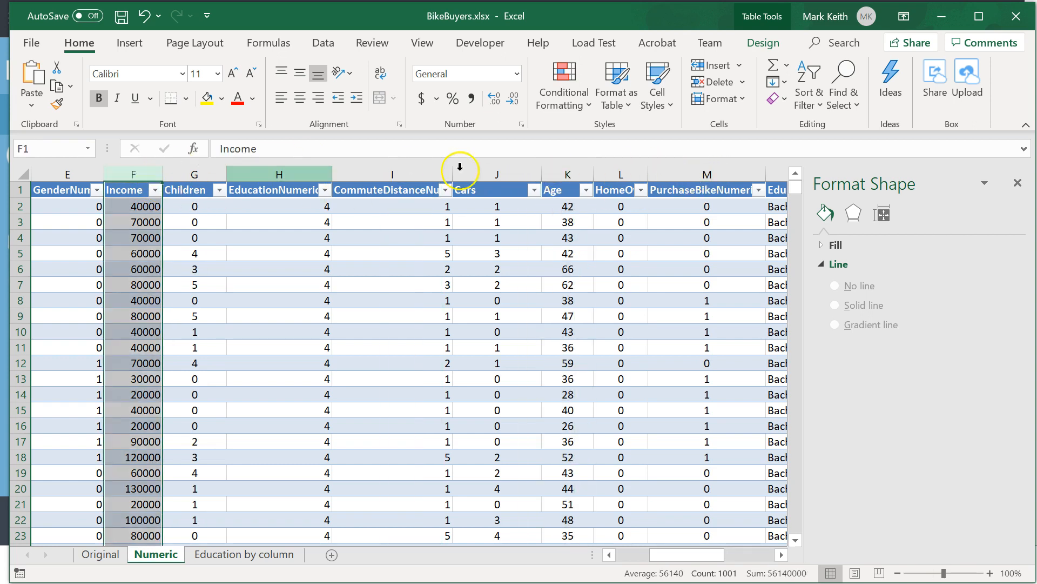
ctrl+click(711, 165)
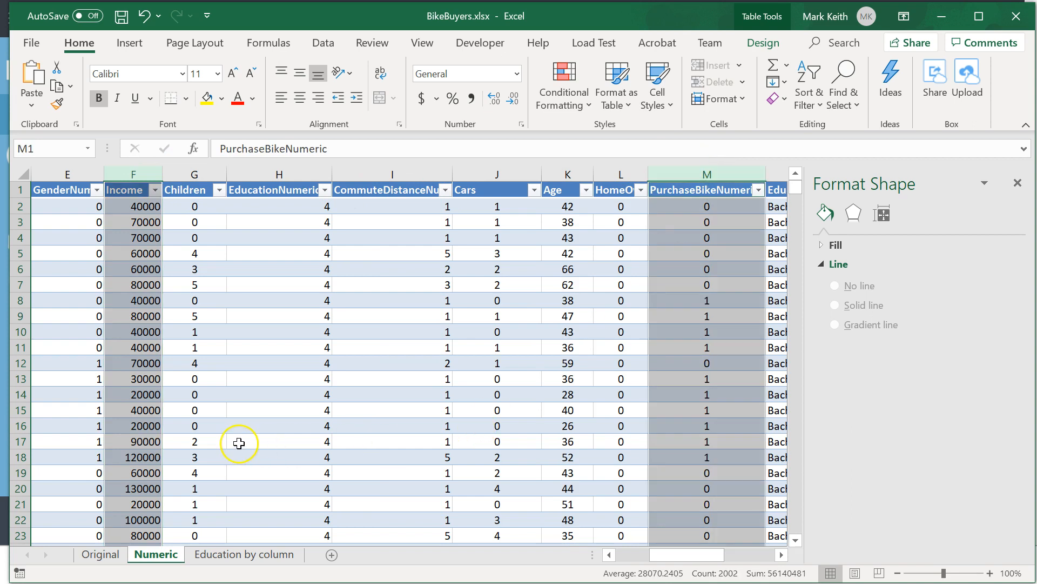
click(130, 43)
click(461, 98)
click(469, 149)
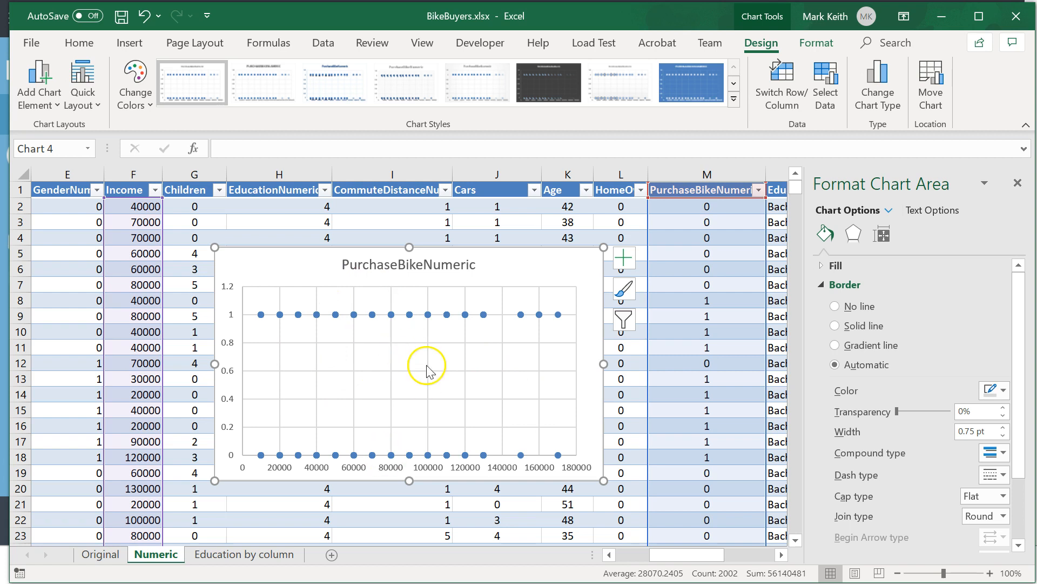
Add a trendline to the PurchaseBikeNumeric scatter chart.
click(625, 260)
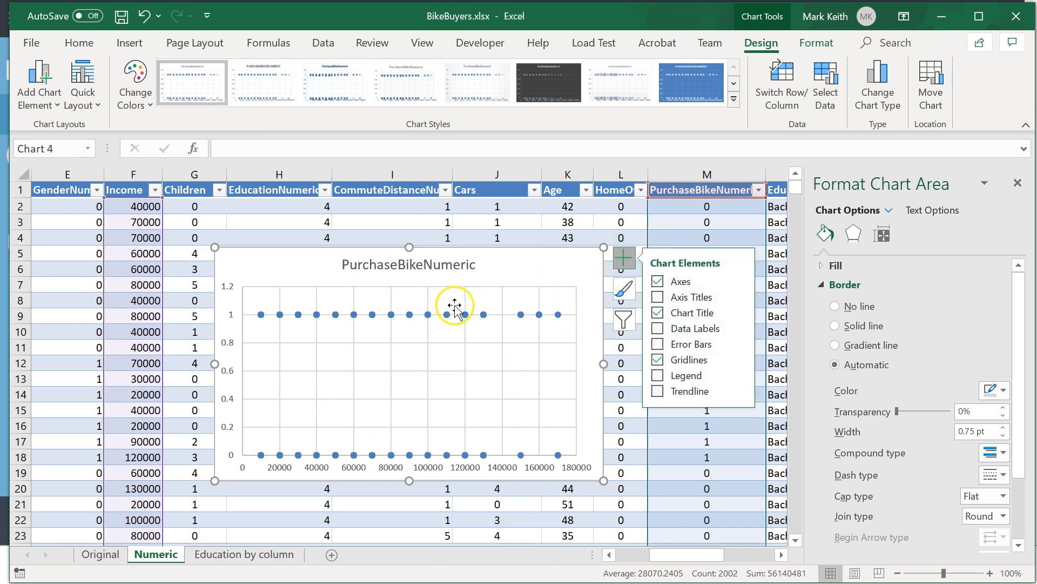
mouse_move(427, 317)
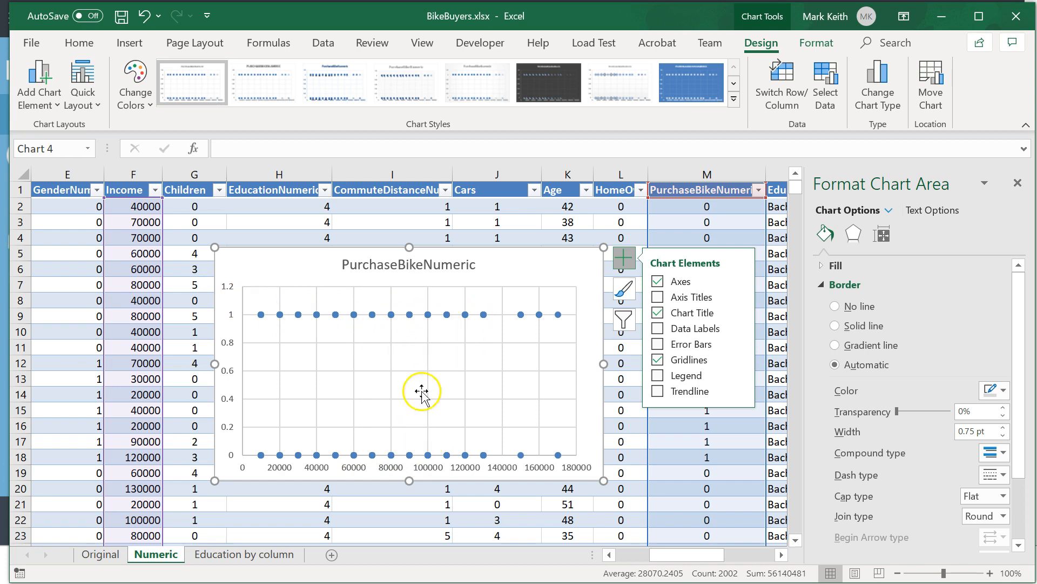
click(658, 391)
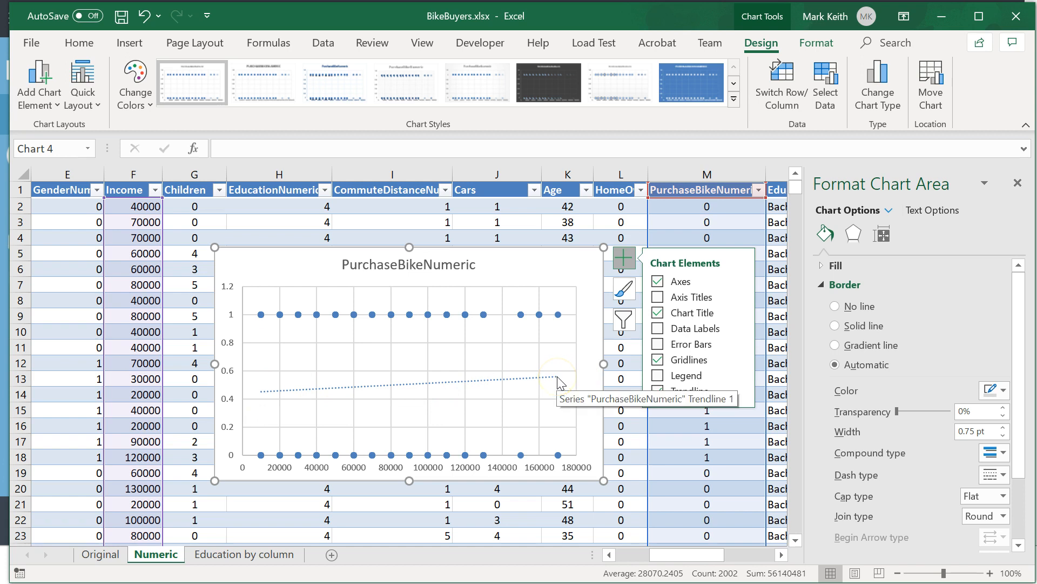
Display the PurchaseBikeNumeric trendline's equation and R-squared value and move their label to the chart's upper-right corner.
click(457, 382)
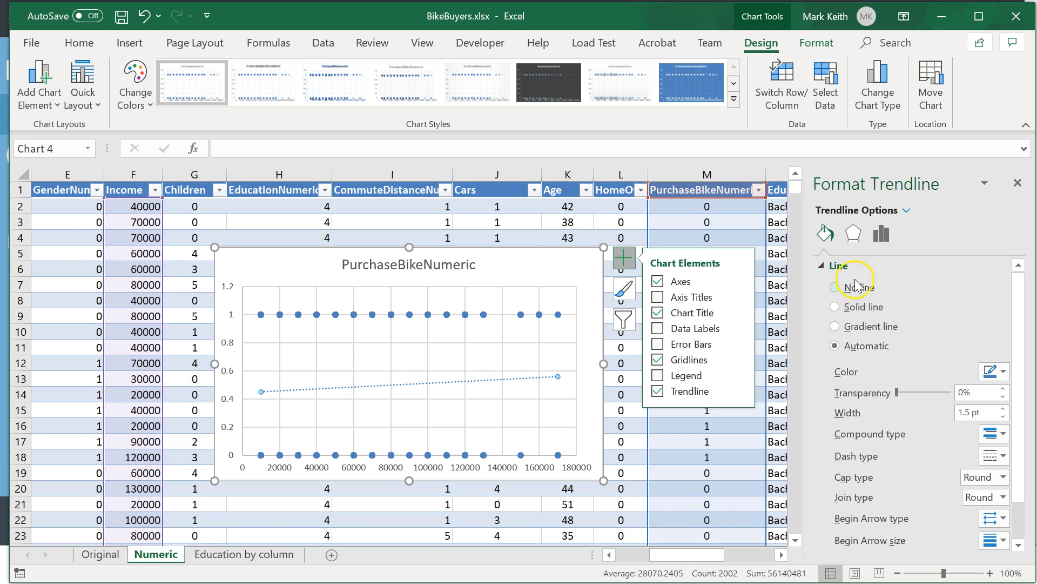
click(882, 236)
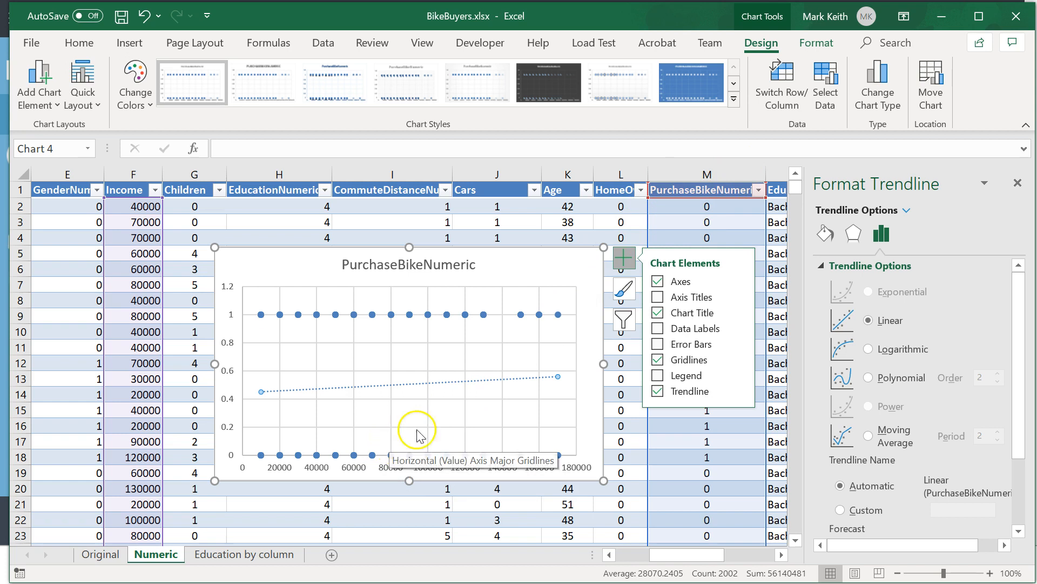
click(840, 294)
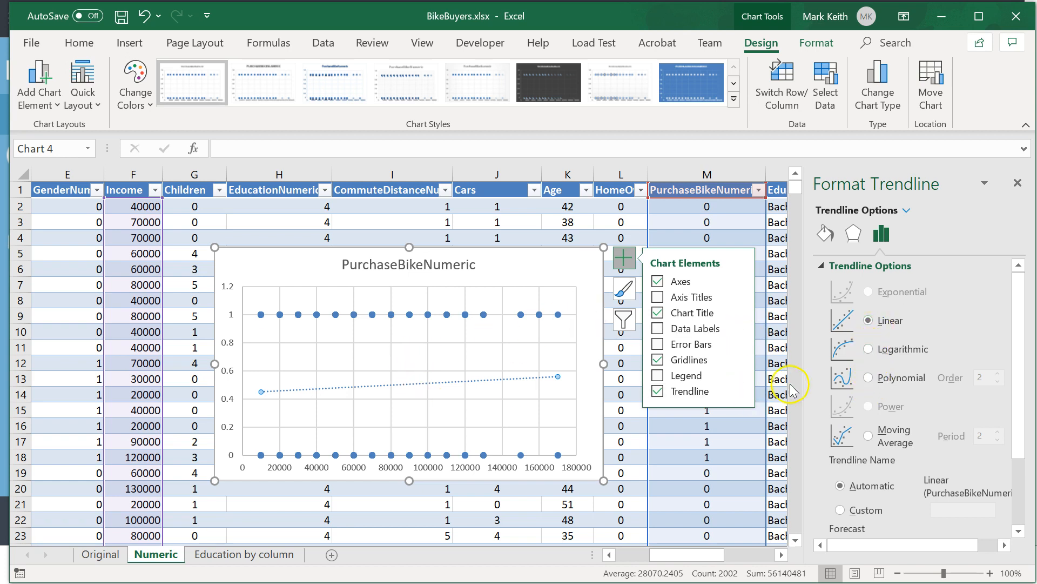
scroll(932, 396, down, 3)
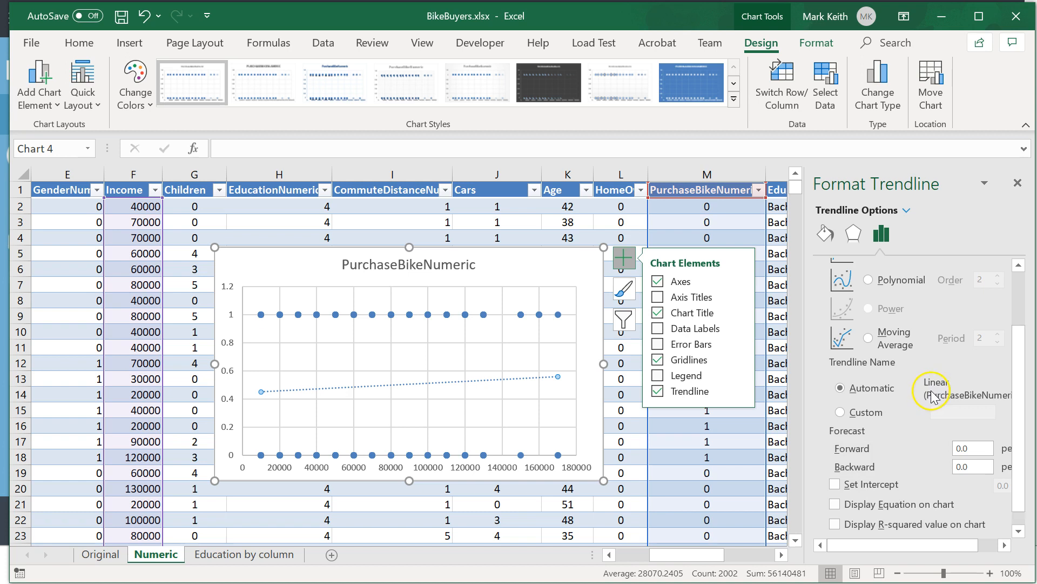
click(833, 504)
click(834, 524)
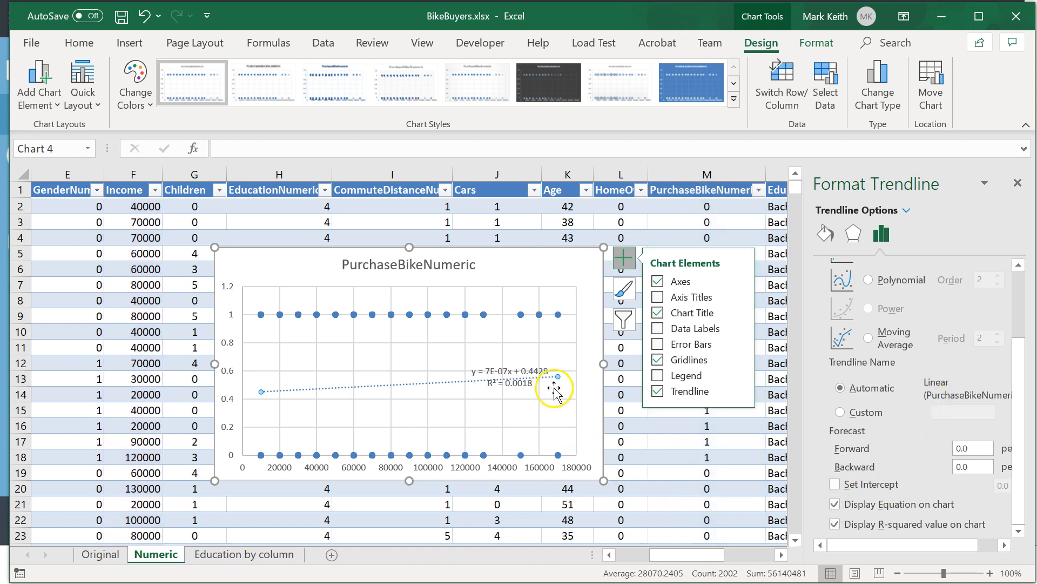
click(513, 371)
drag(515, 360, 541, 254)
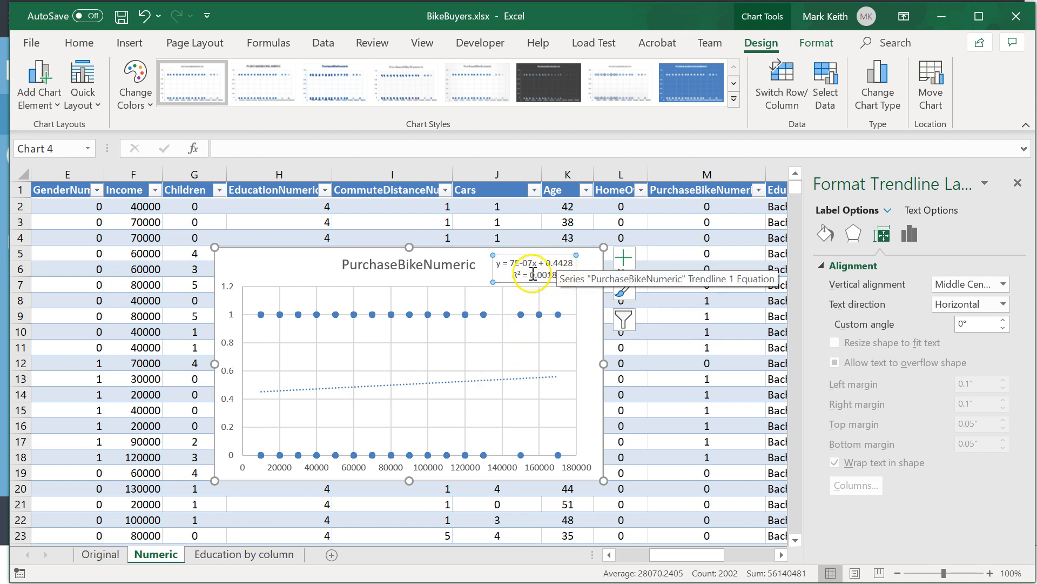
Try the Logarithmic type on the PurchaseBikeNumeric trendline, and set it to Polynomial with order 4.
click(454, 381)
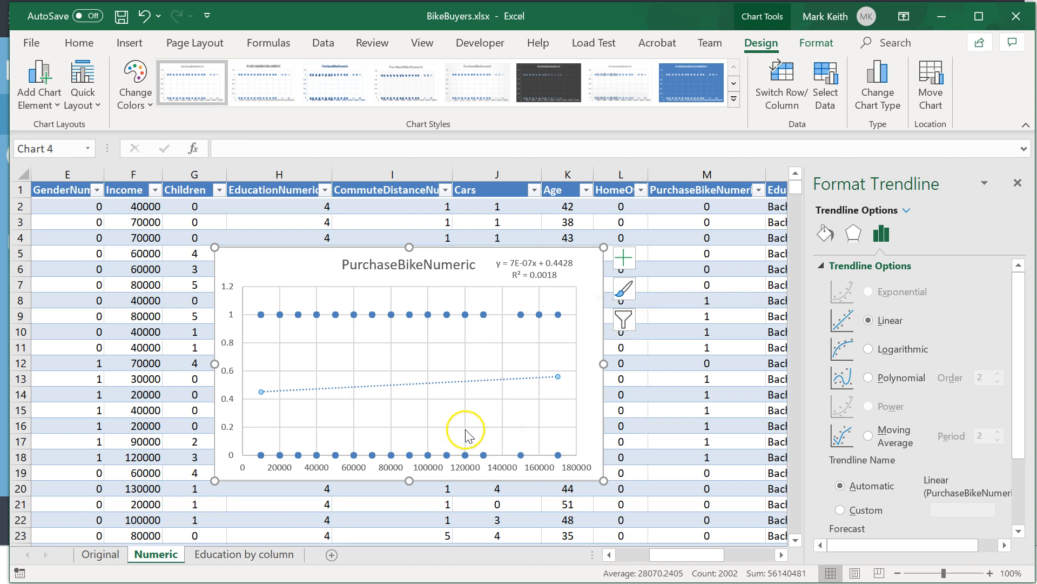
click(871, 350)
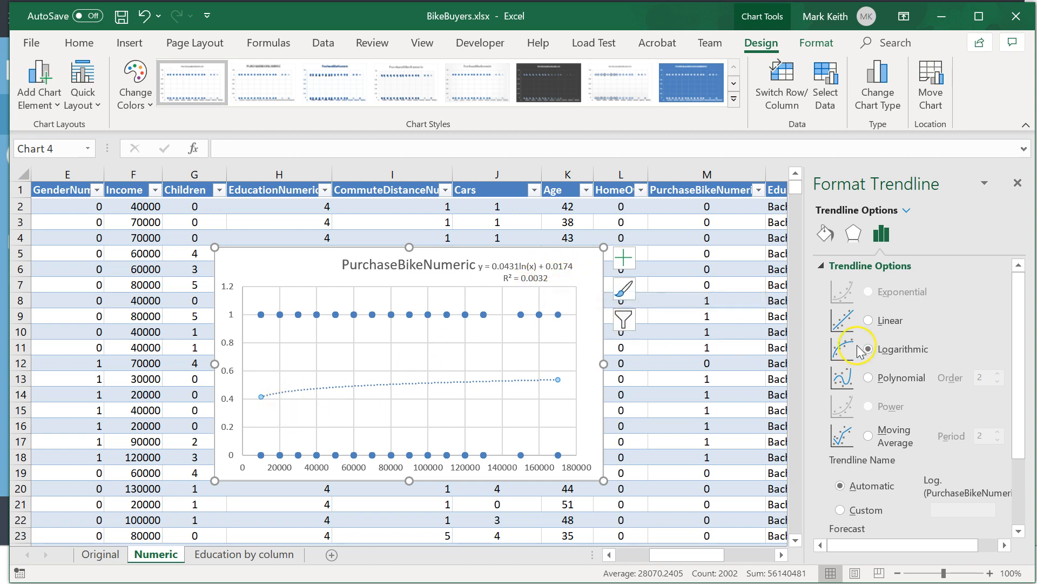
click(867, 378)
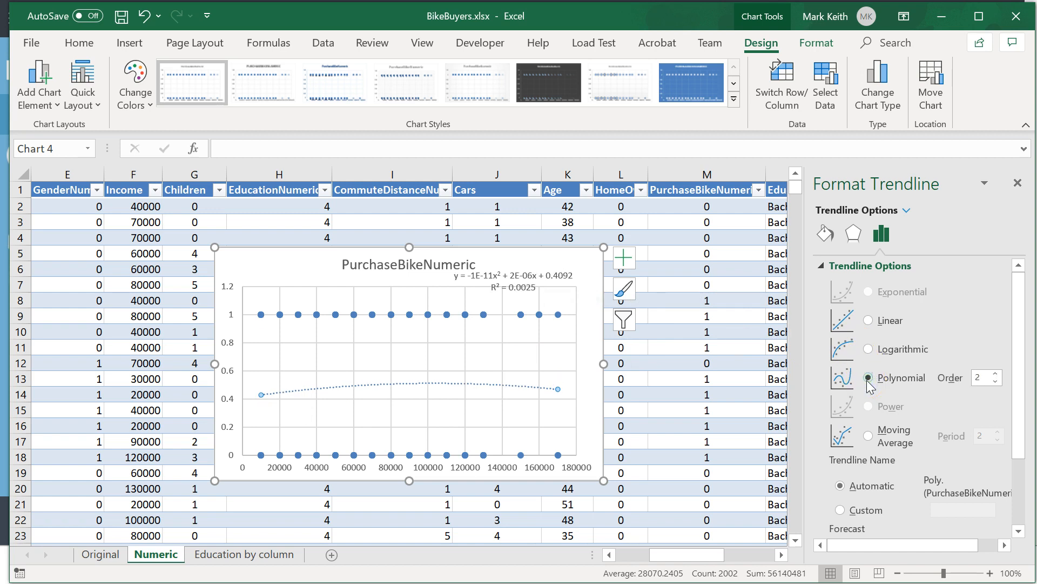
click(996, 373)
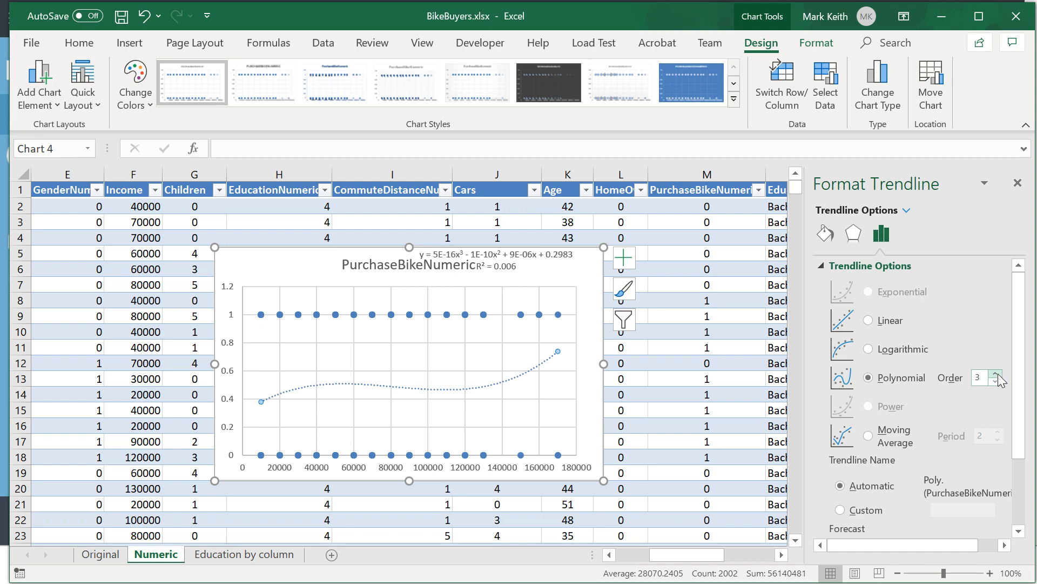
click(996, 374)
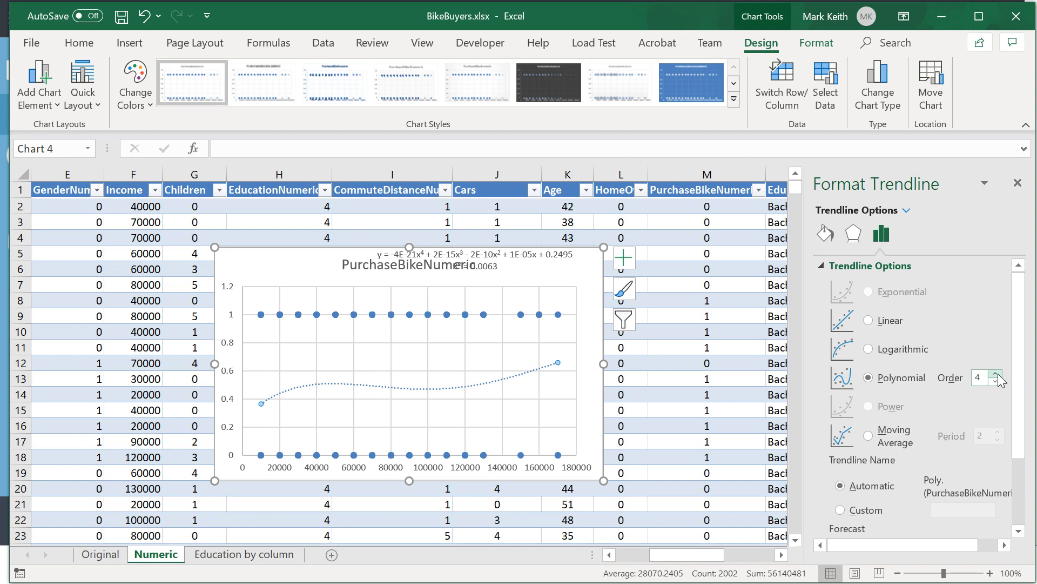
Shift the Income chart's trendline label toward the upper-right corner and move the chart title to the upper-left corner.
click(493, 271)
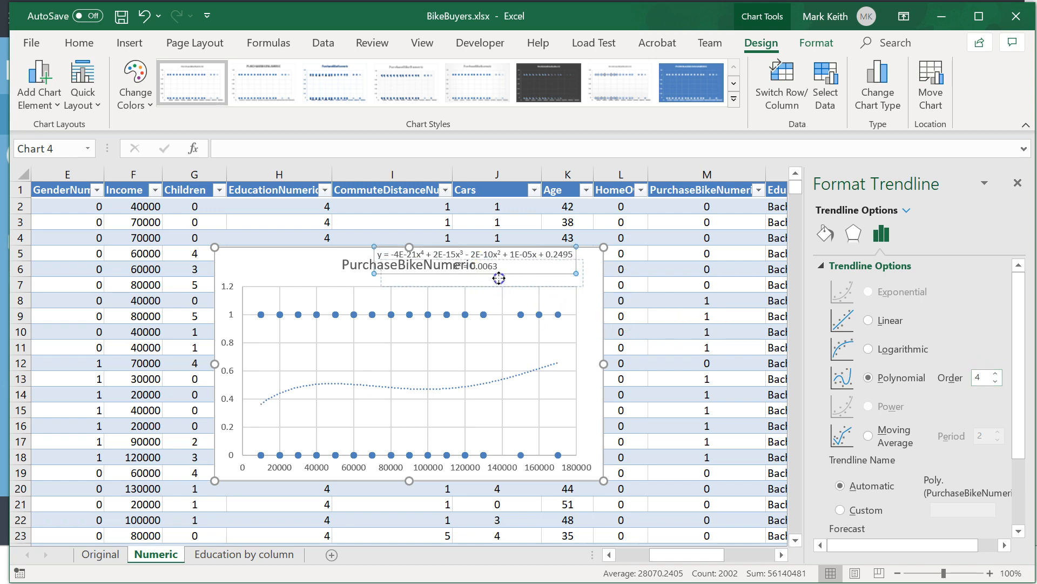
drag(505, 276, 508, 273)
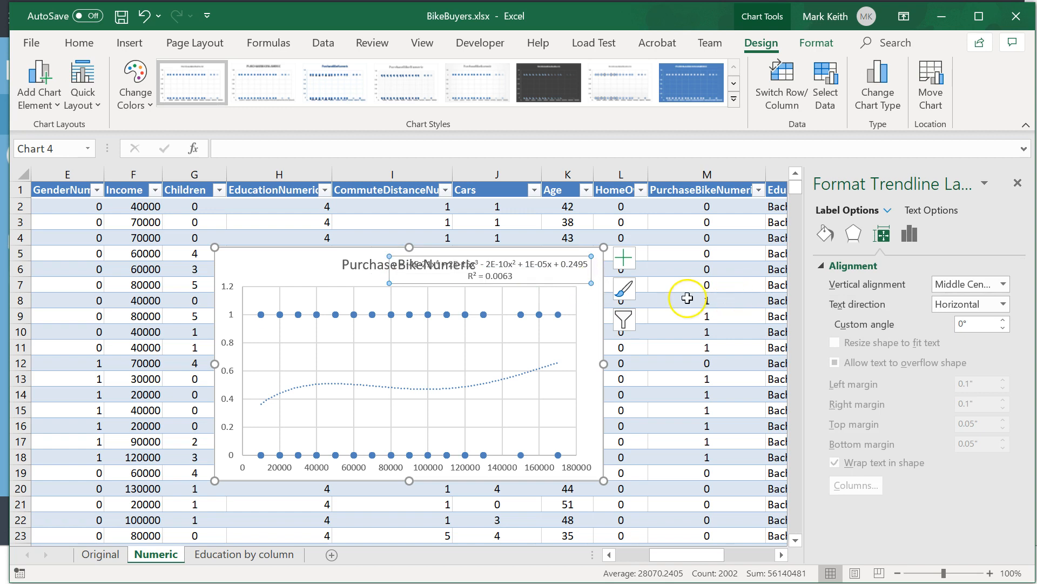
click(514, 377)
click(373, 268)
drag(283, 274, 265, 279)
drag(264, 278, 265, 278)
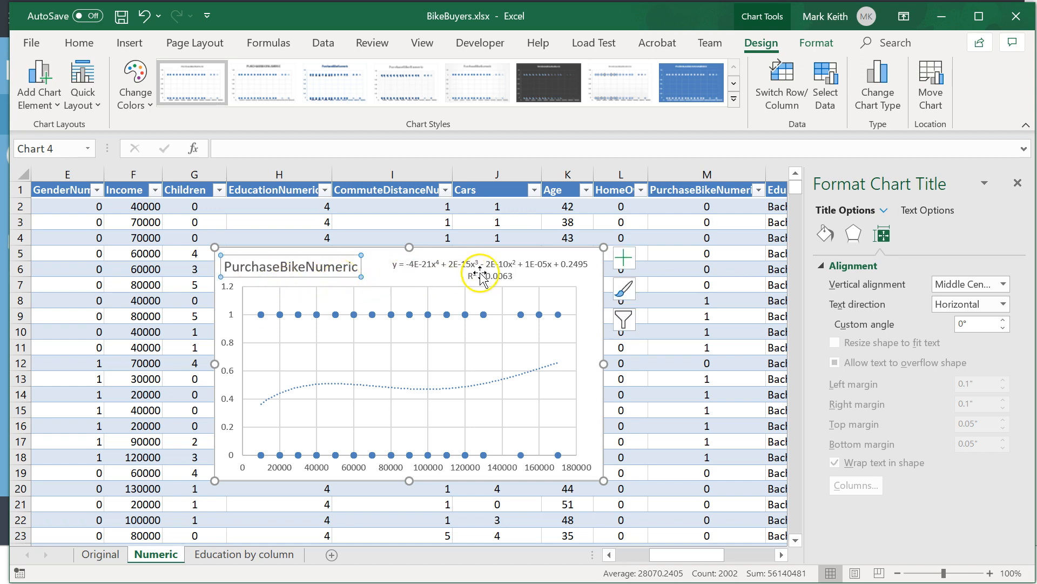
Set the order of the Income chart's polynomial trendline to 3.
click(494, 265)
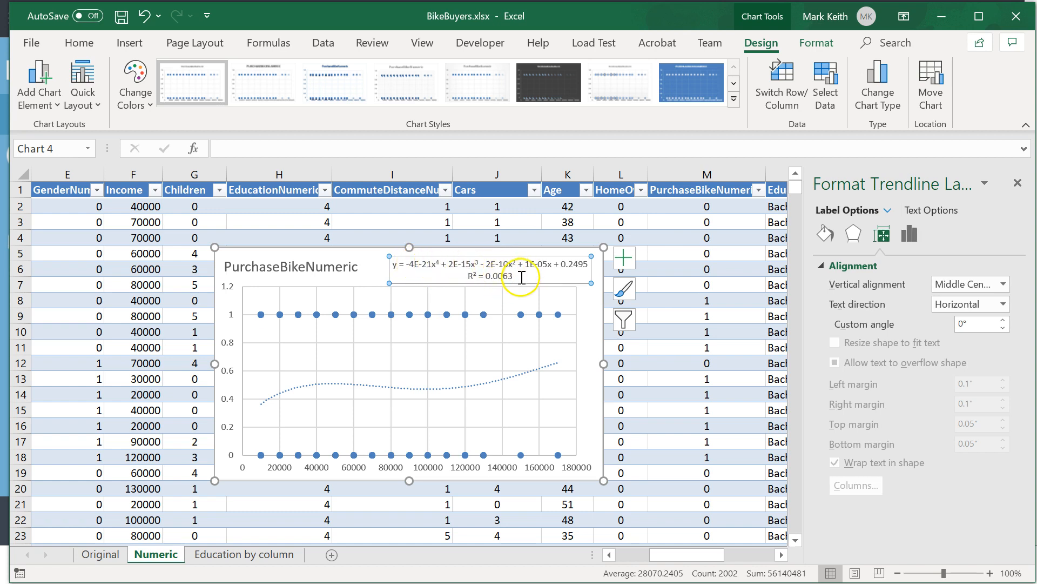
click(393, 265)
drag(393, 265, 554, 265)
click(376, 268)
click(483, 268)
click(520, 376)
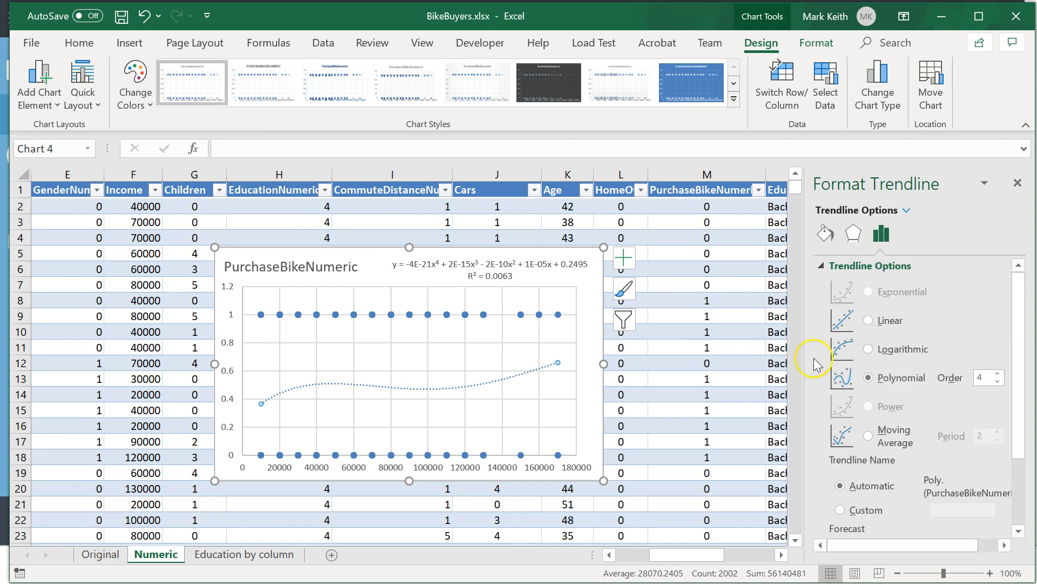
click(997, 383)
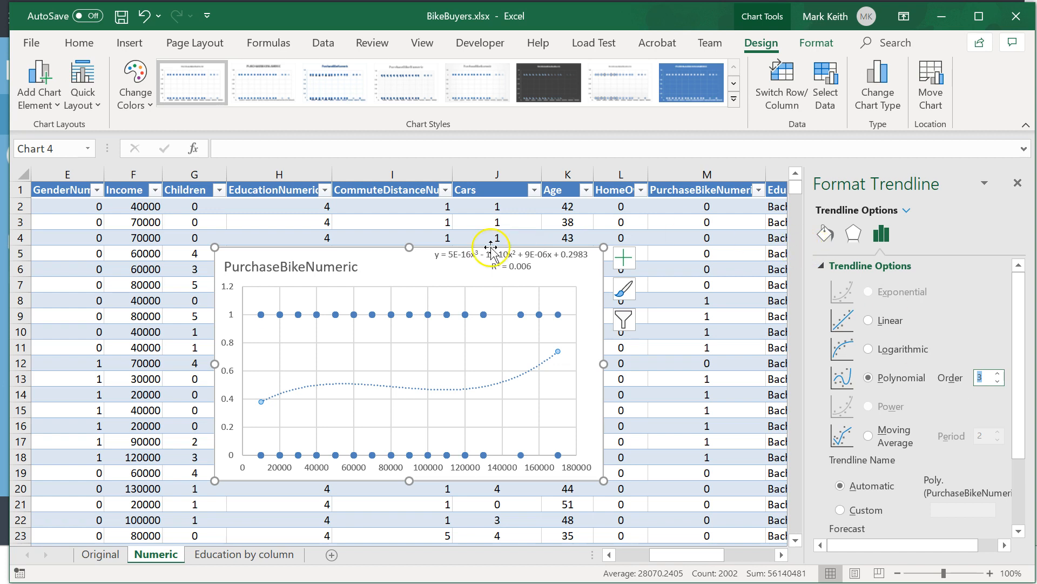
Delete the Income scatter chart and insert a markers-only scatter chart of the Age and PurchaseBikeNumeric columns.
click(390, 251)
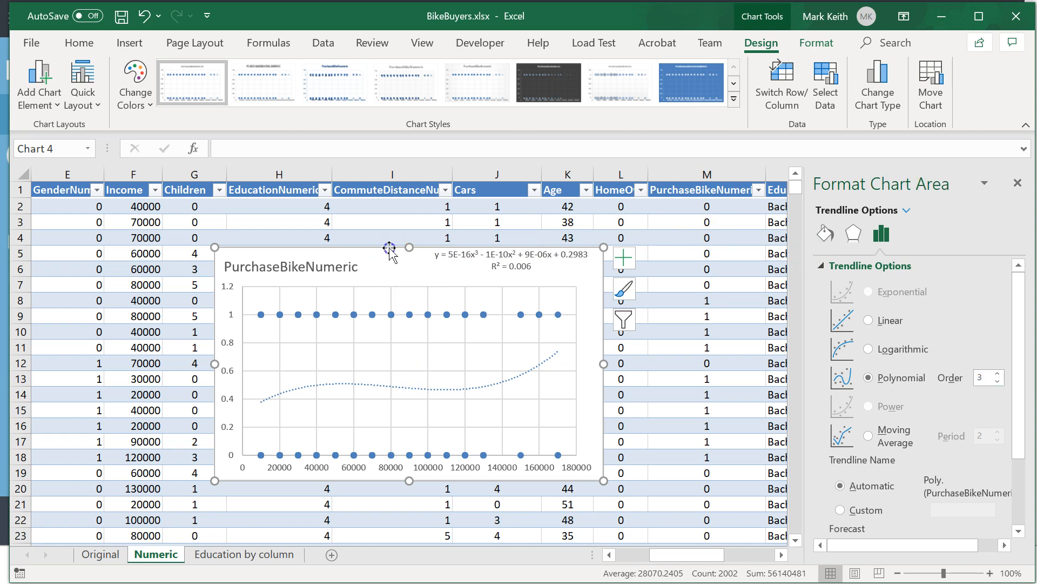
key(Delete)
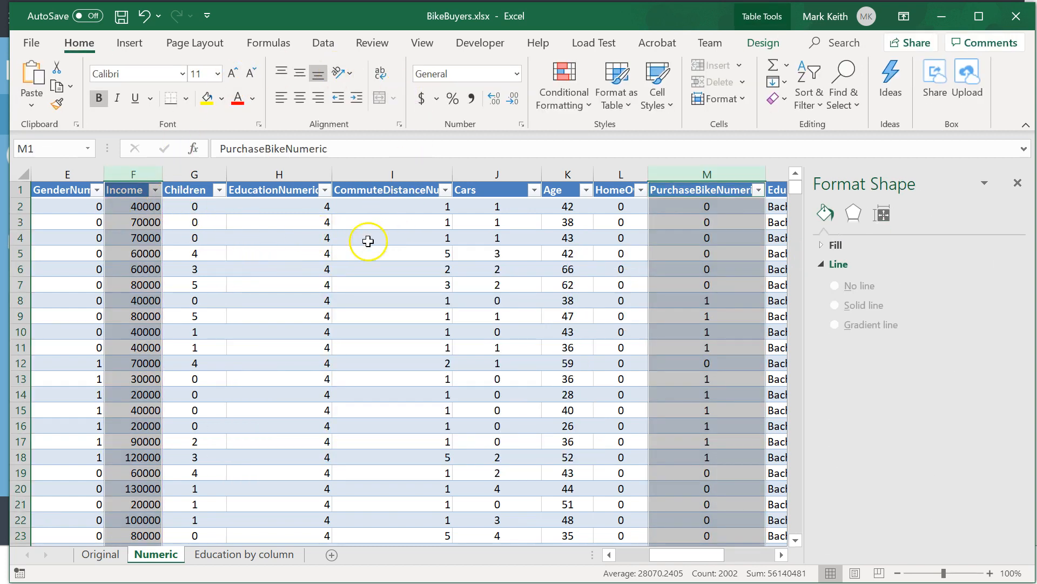
click(565, 184)
ctrl+click(683, 185)
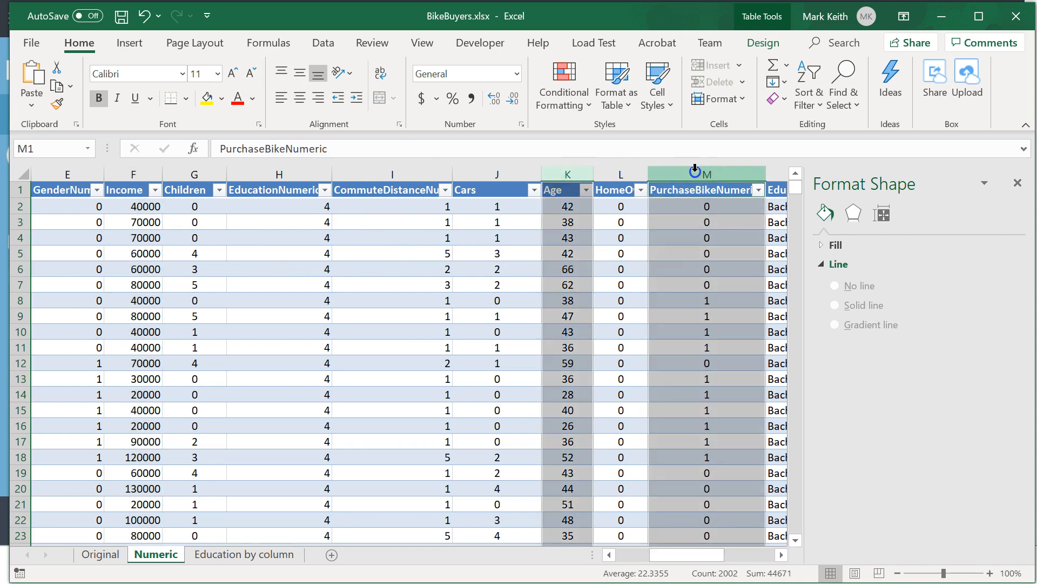
click(130, 42)
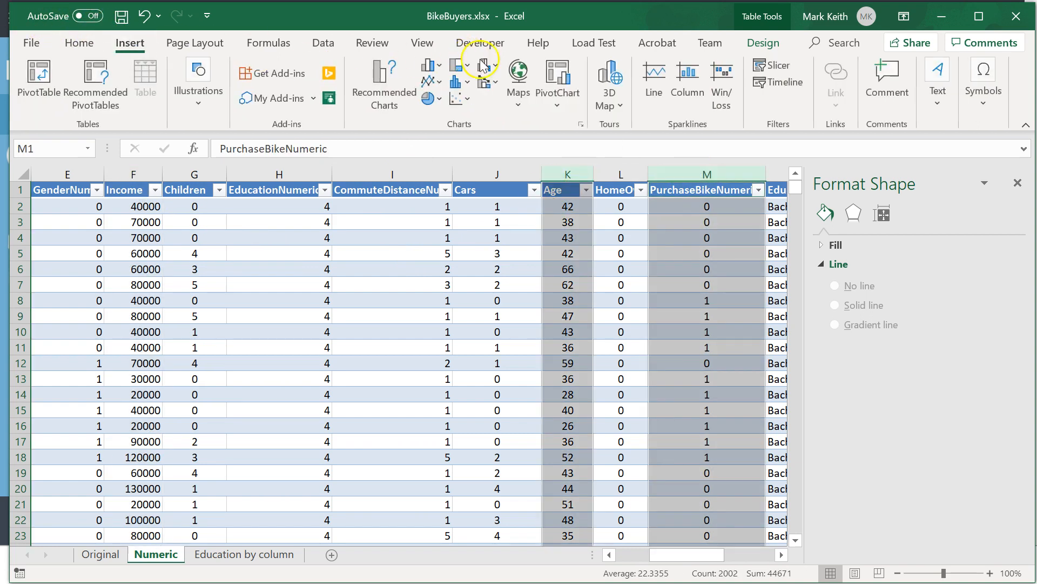
click(458, 108)
click(470, 149)
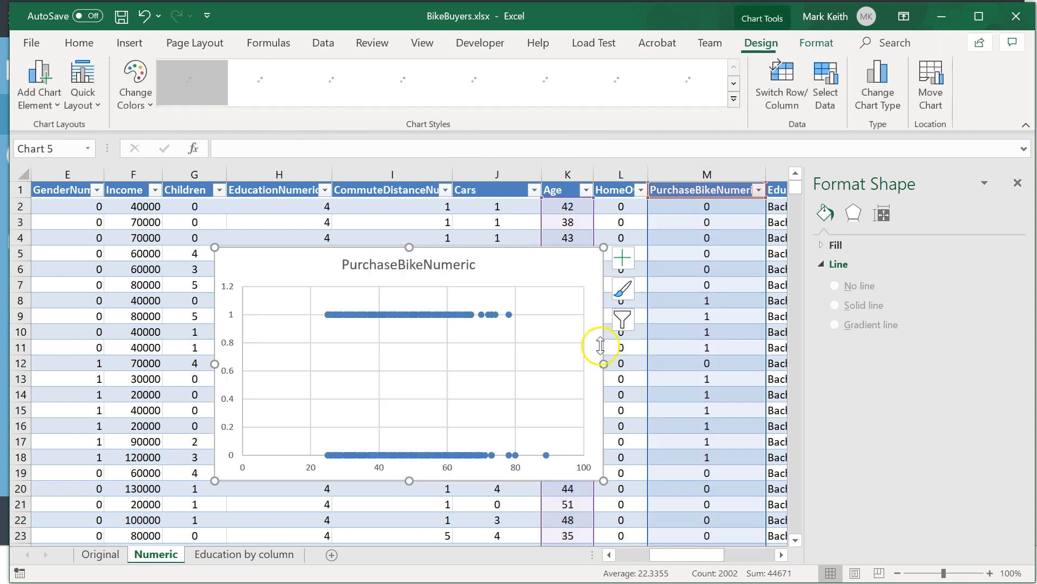
Add a trendline to the Age scatter chart and display its equation and R-squared value.
click(623, 257)
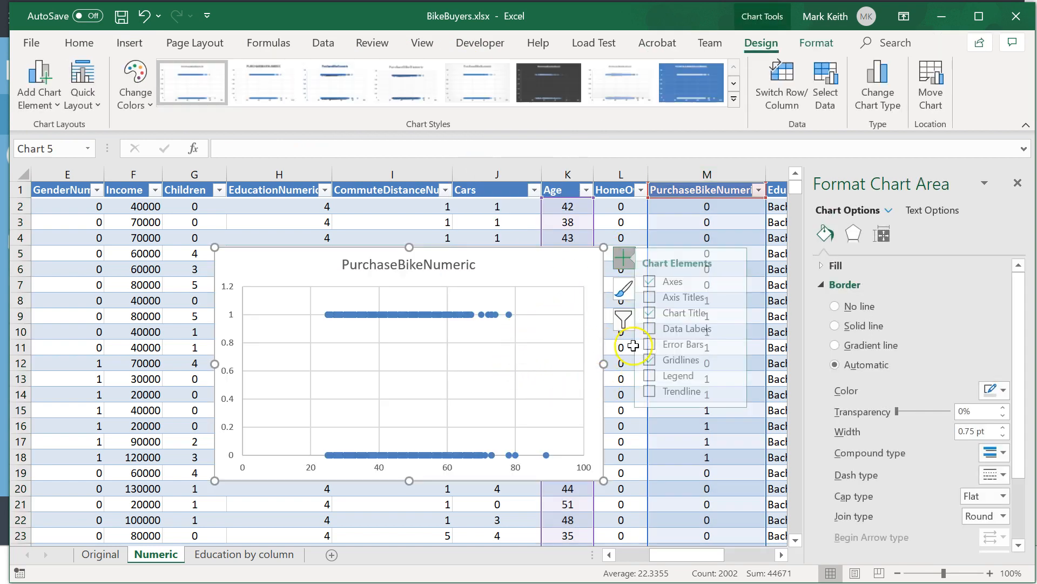
click(657, 391)
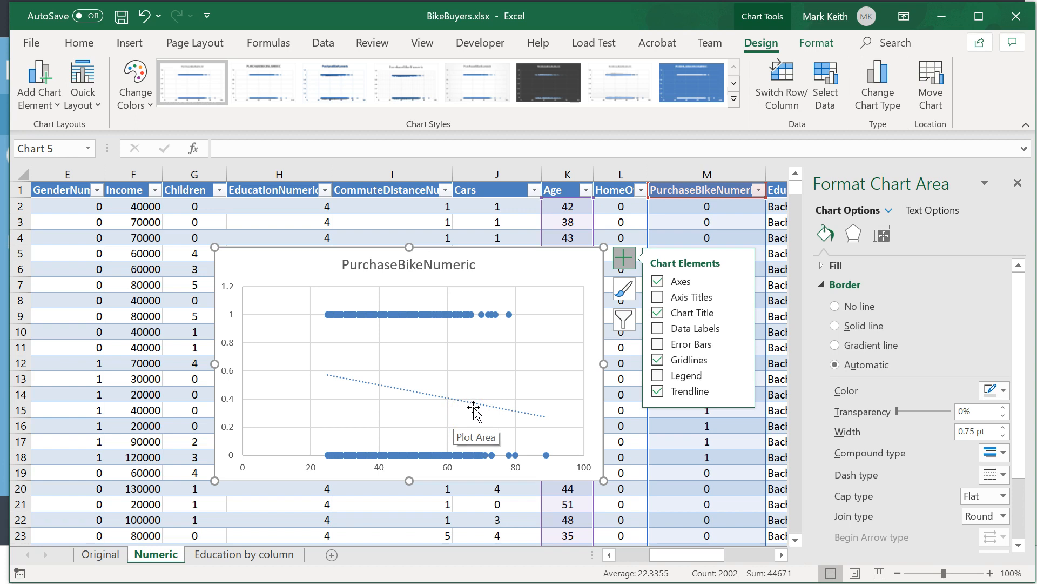
click(417, 392)
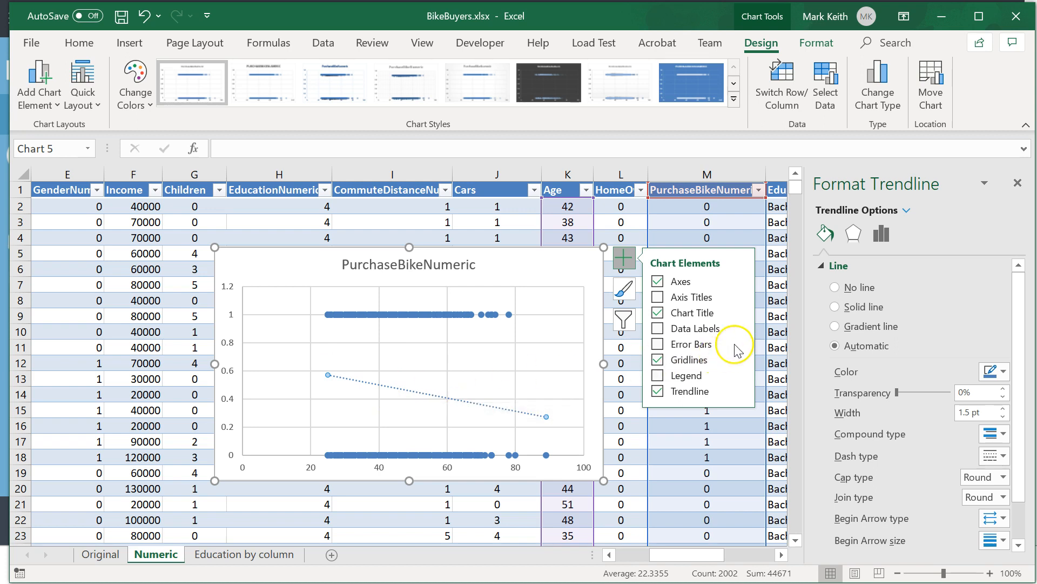
click(880, 235)
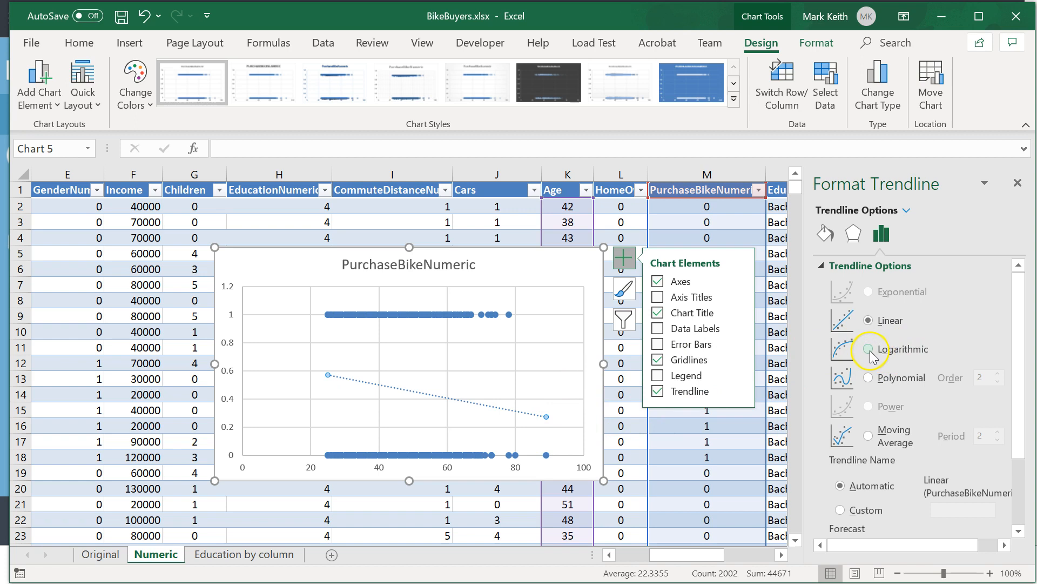
scroll(891, 497, down, 3)
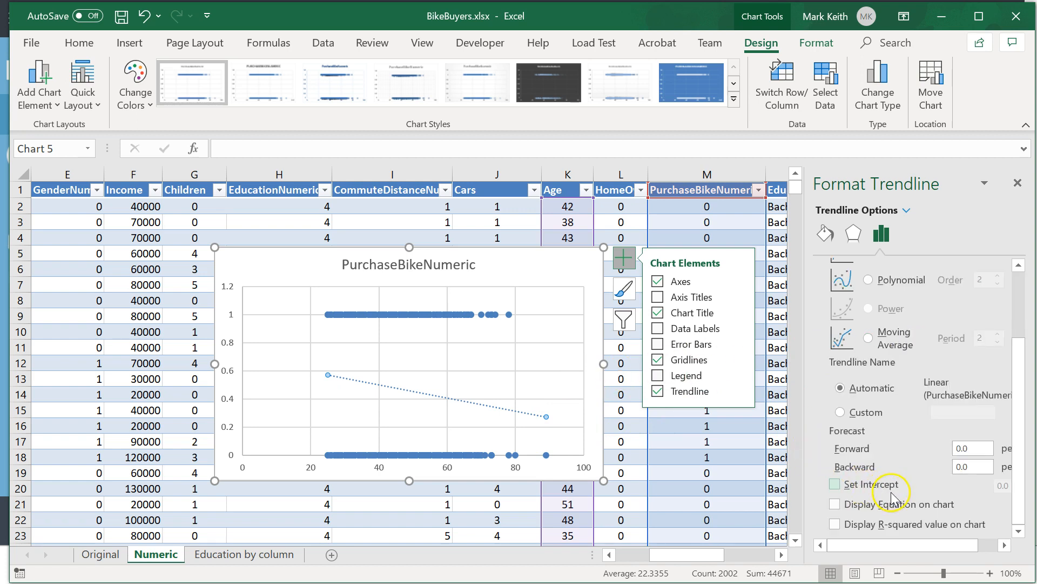
click(835, 523)
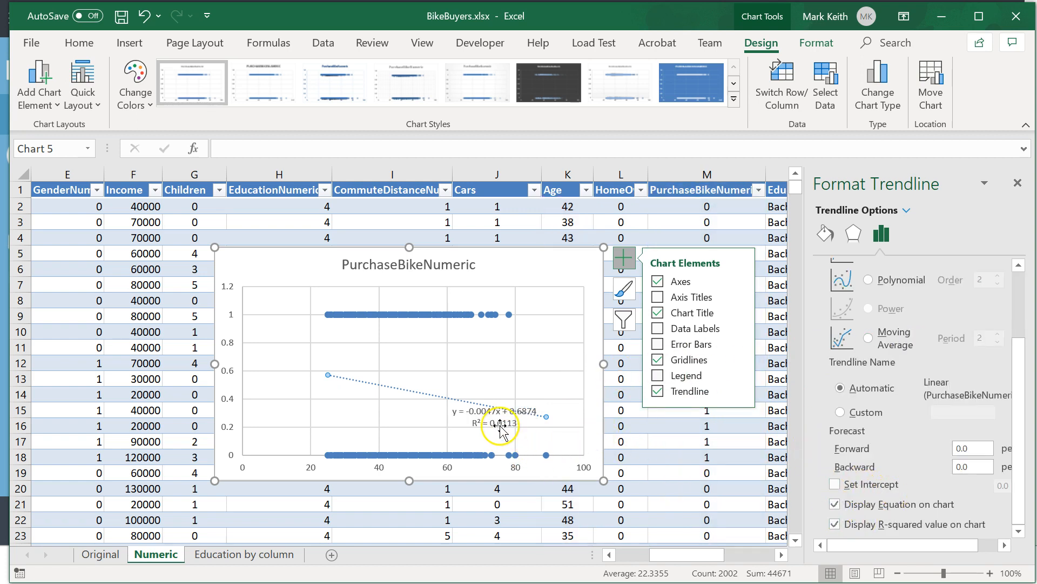
Move the Age chart's trendline label to the upper-right corner and its title to the upper-left corner.
click(495, 423)
drag(516, 374, 537, 272)
click(435, 274)
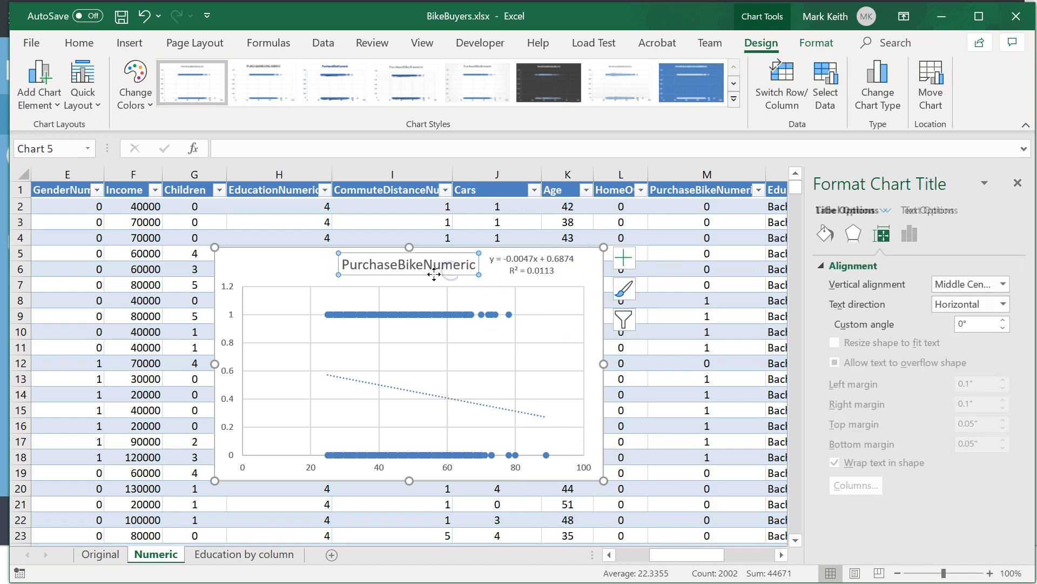
drag(322, 278, 323, 279)
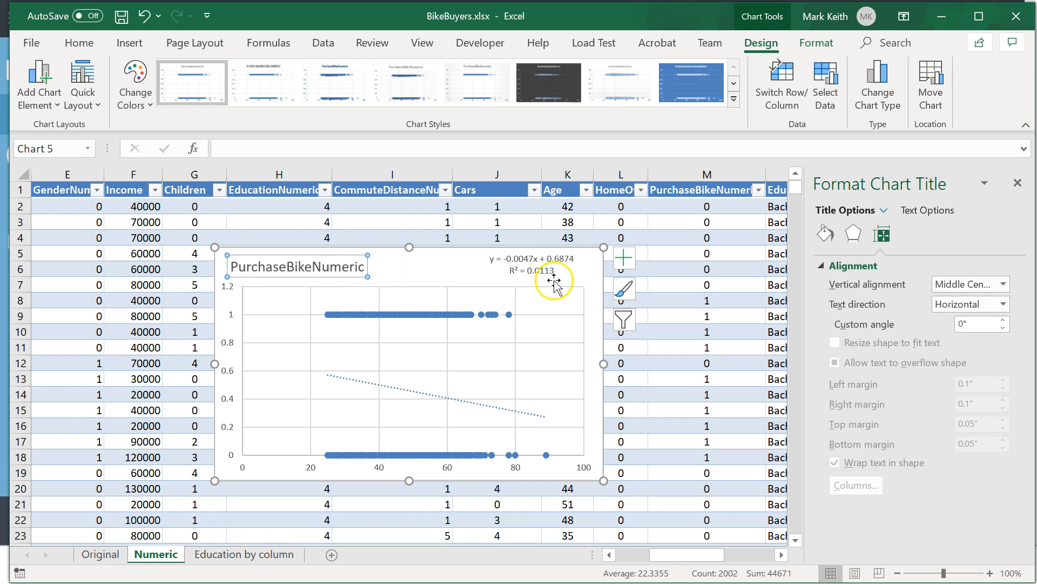
click(540, 273)
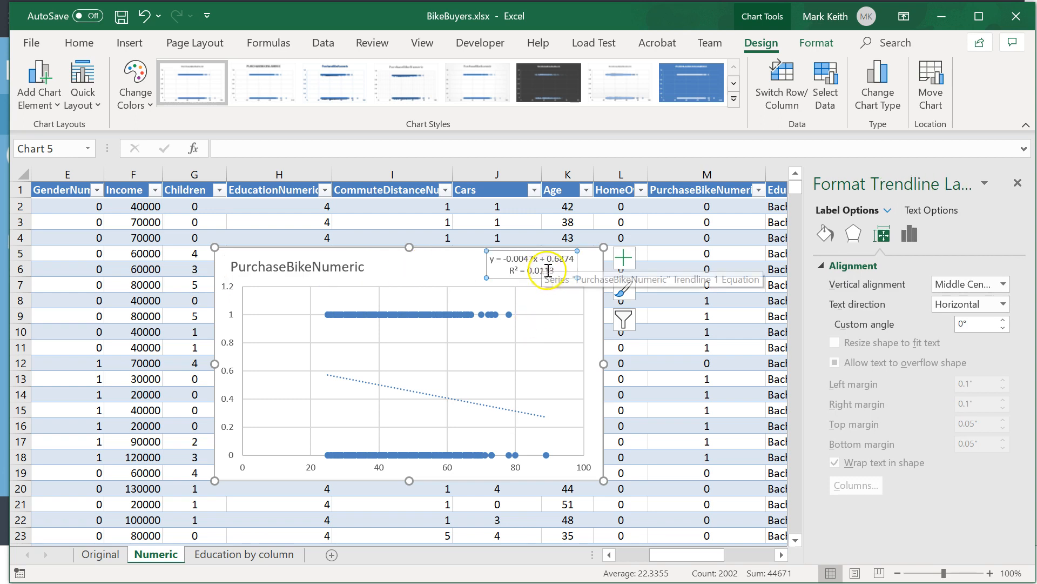
Try the Logarithmic type on the Age trendline, then set it to Polynomial with order 2 and move its label above the plot.
click(503, 416)
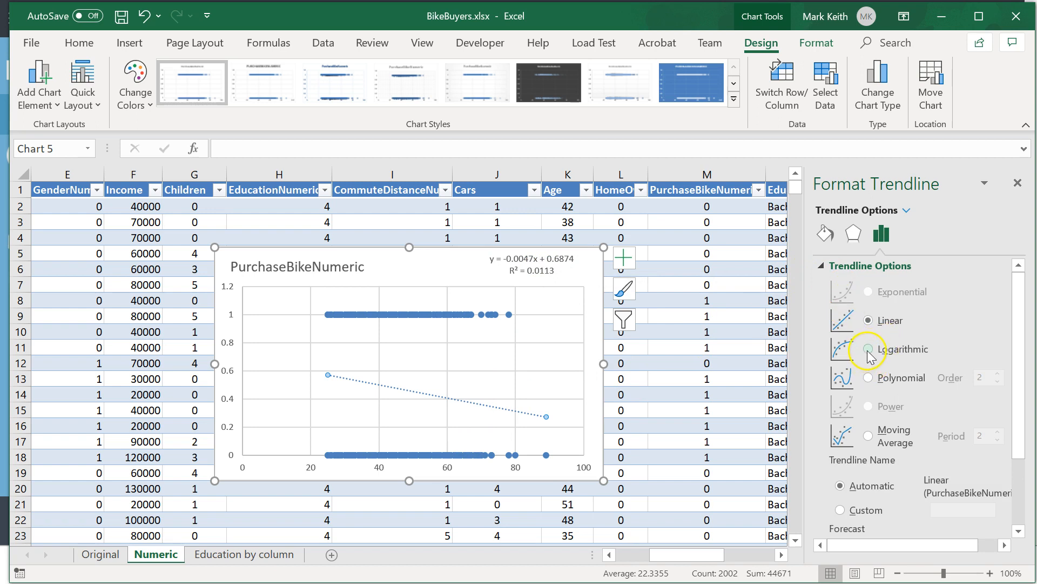
click(868, 352)
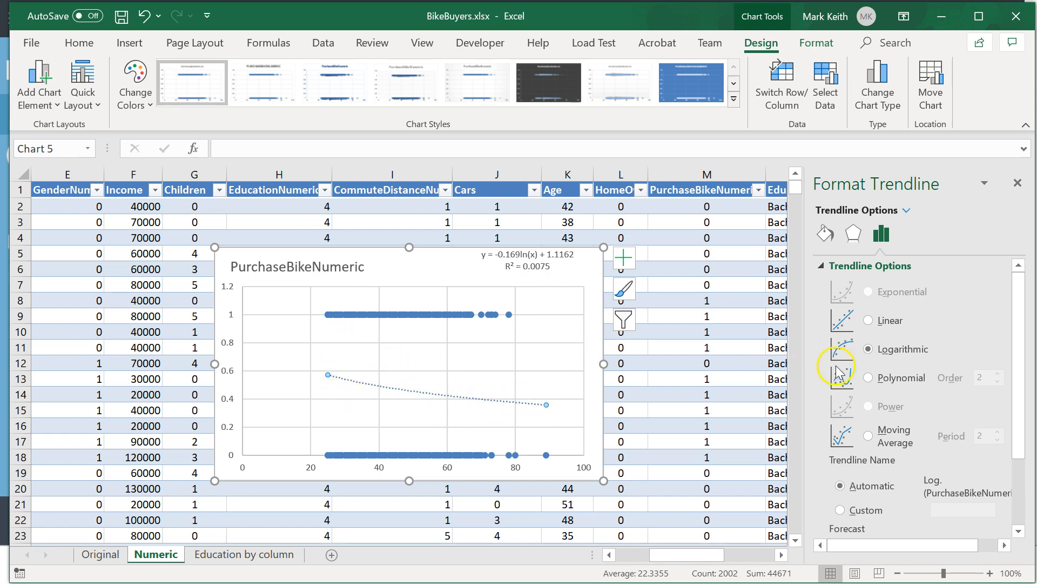
click(870, 378)
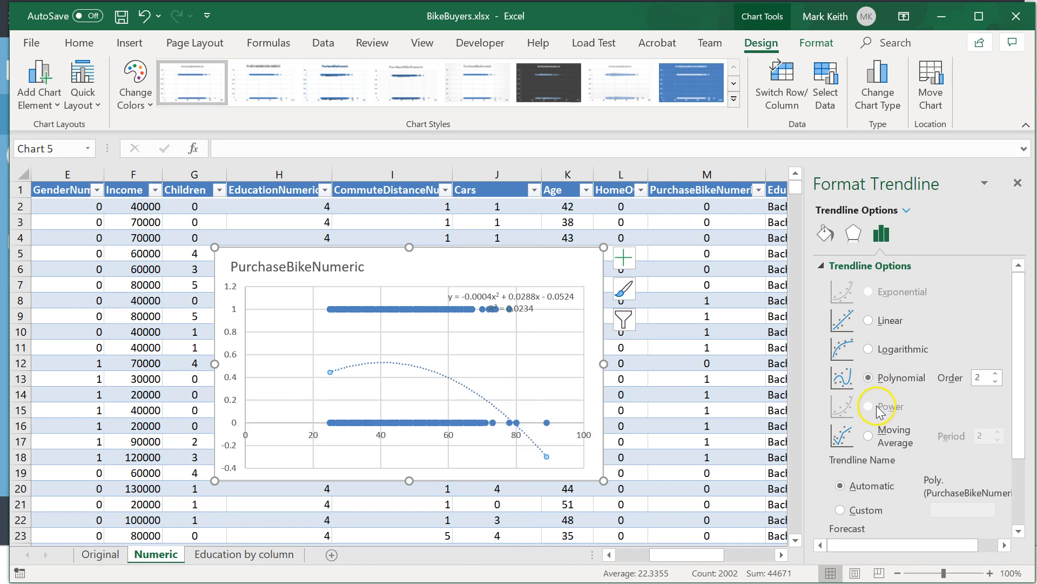
click(522, 292)
drag(522, 288, 517, 254)
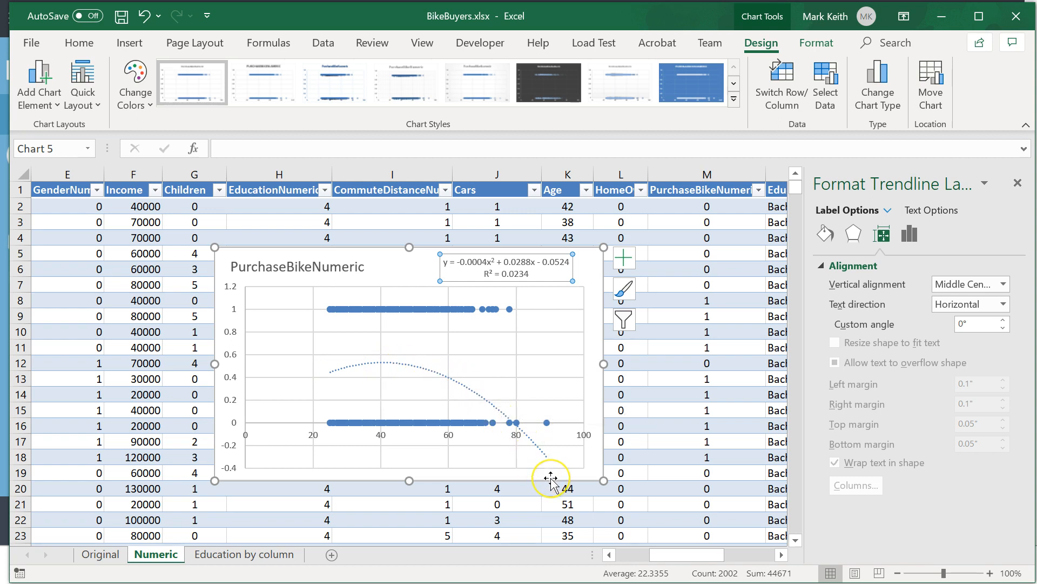
Compare polynomial orders 3 and 4 on the Age trendline, and leave the order at 3.
click(439, 371)
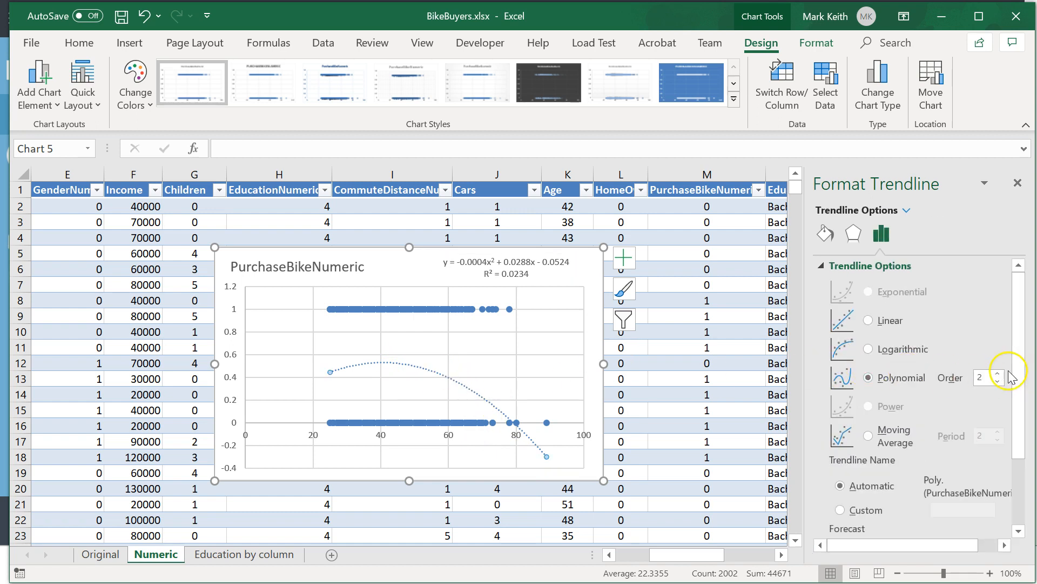
click(998, 374)
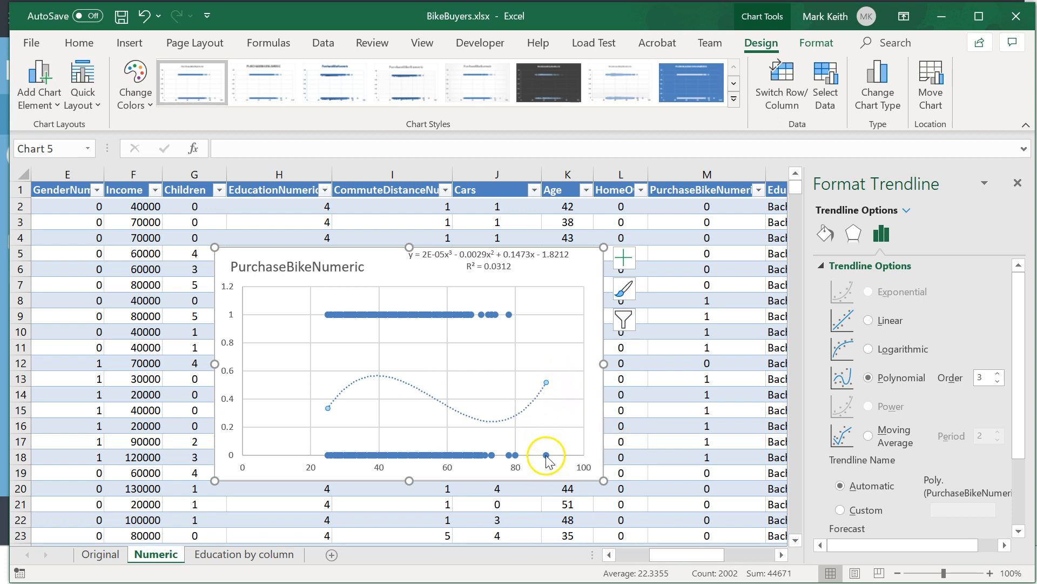
mouse_move(547, 457)
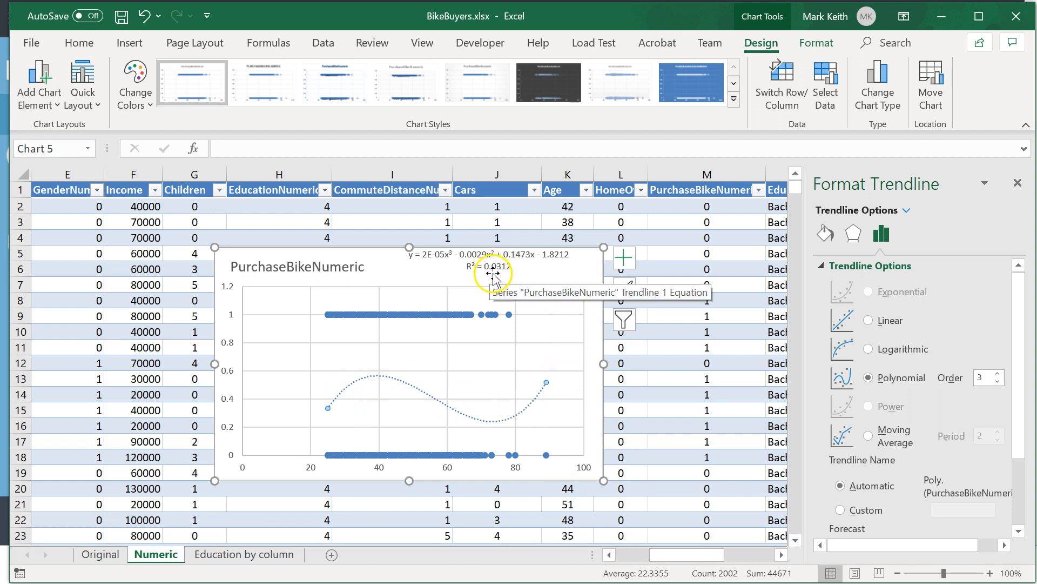
click(996, 382)
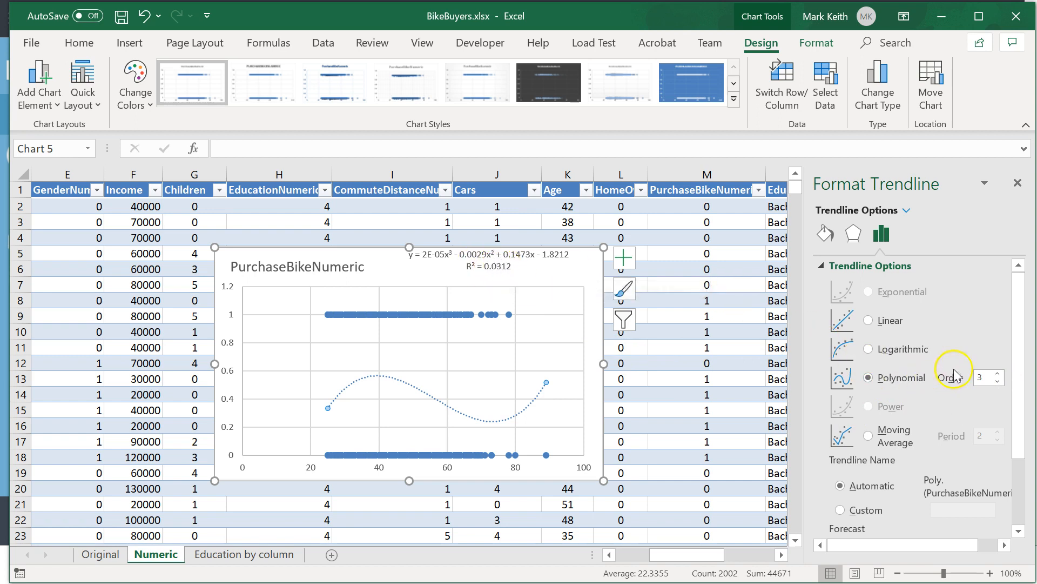
click(998, 374)
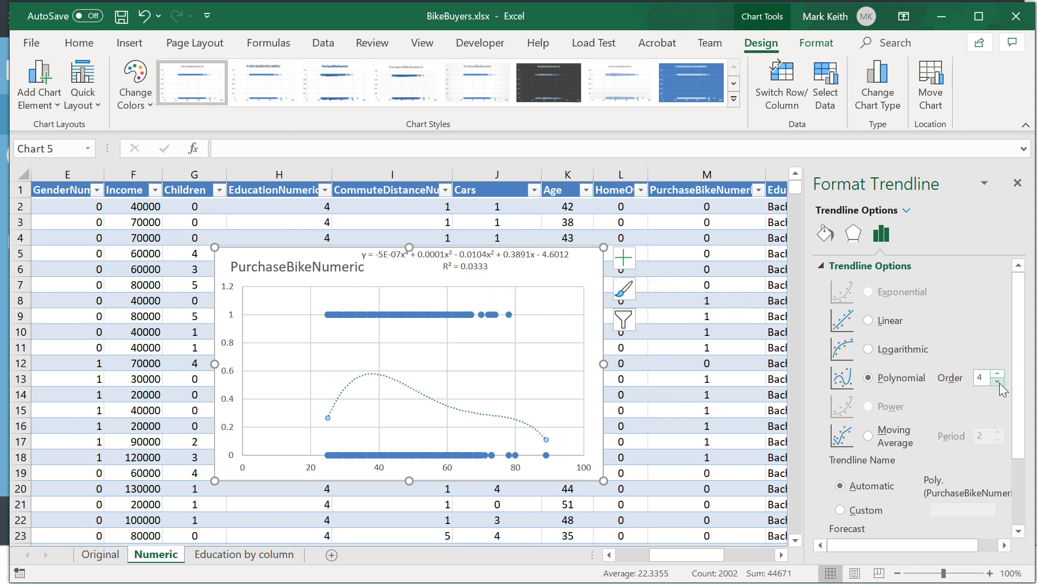
click(998, 382)
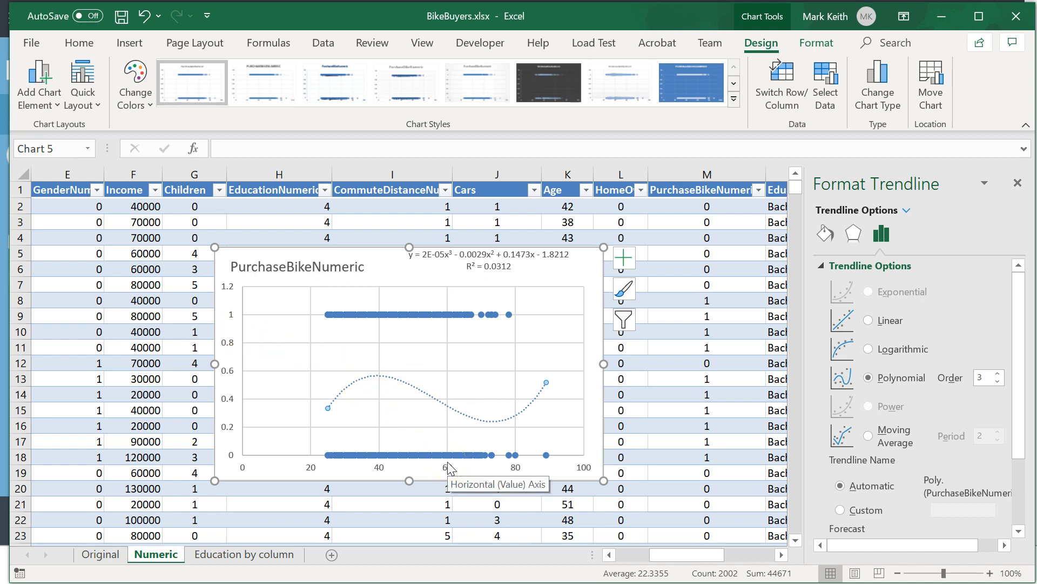
click(483, 365)
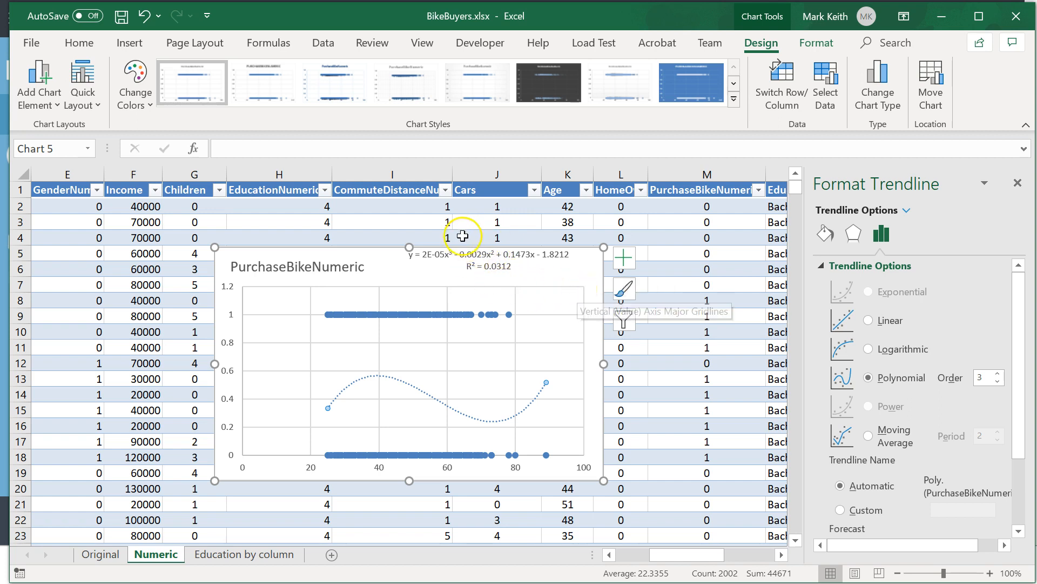
click(479, 255)
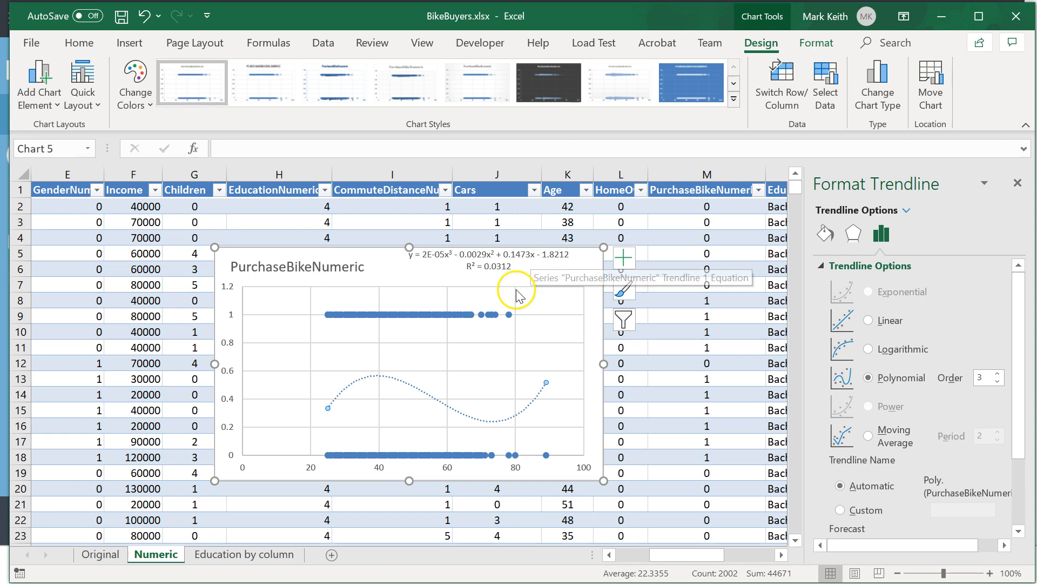
click(533, 257)
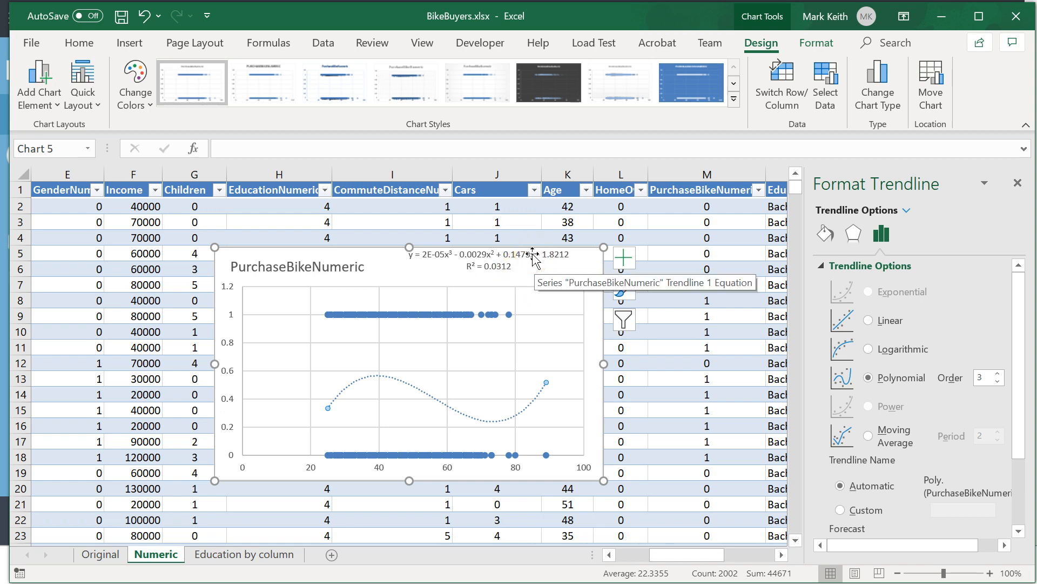
click(513, 257)
click(189, 359)
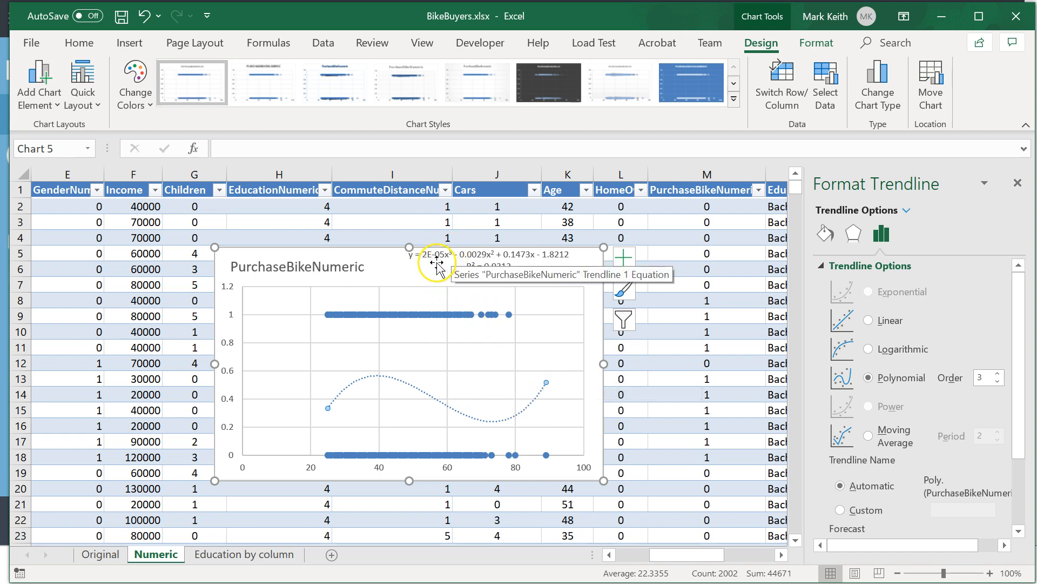
Switch to Azure Machine Learning Studio, check the Import Data module's error, and re-enter its database password.
click(502, 259)
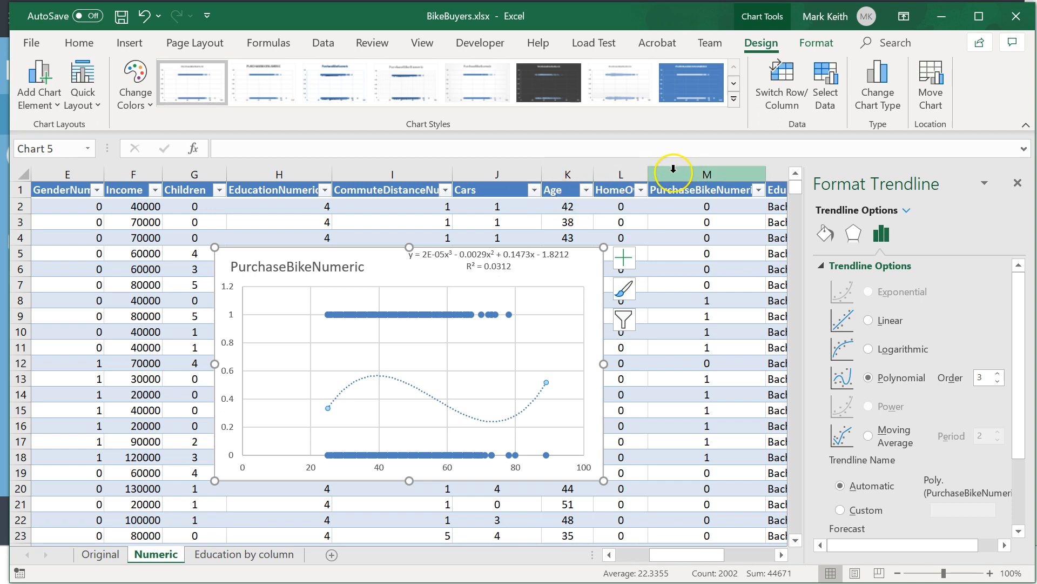
click(945, 16)
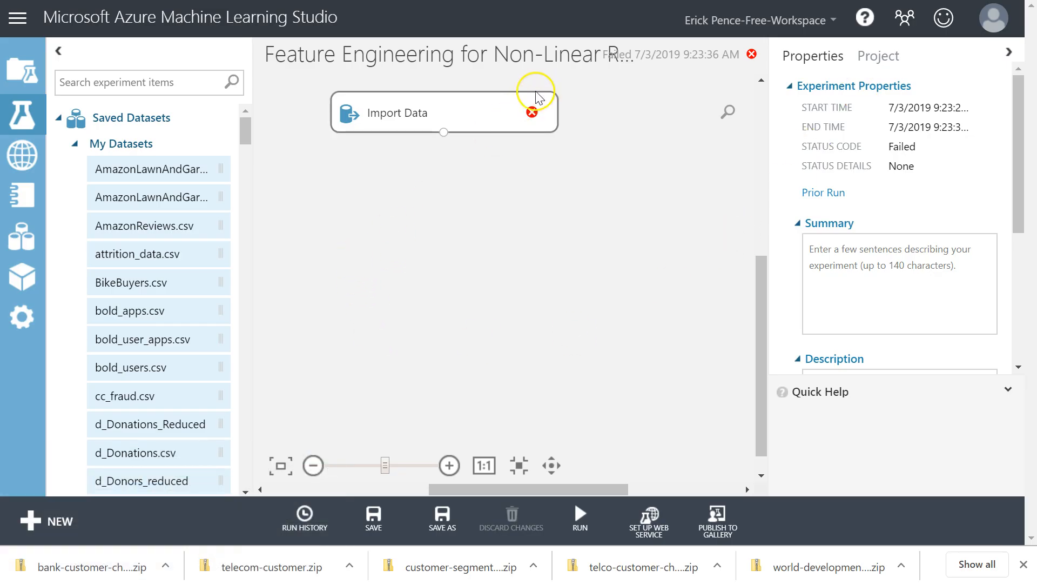
click(473, 103)
mouse_move(535, 114)
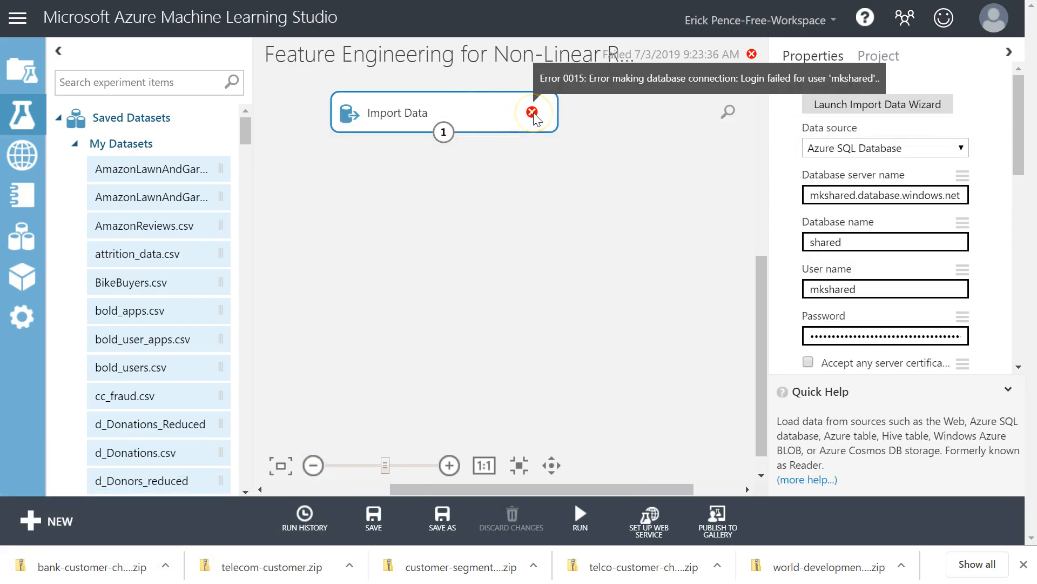
click(1008, 389)
click(888, 335)
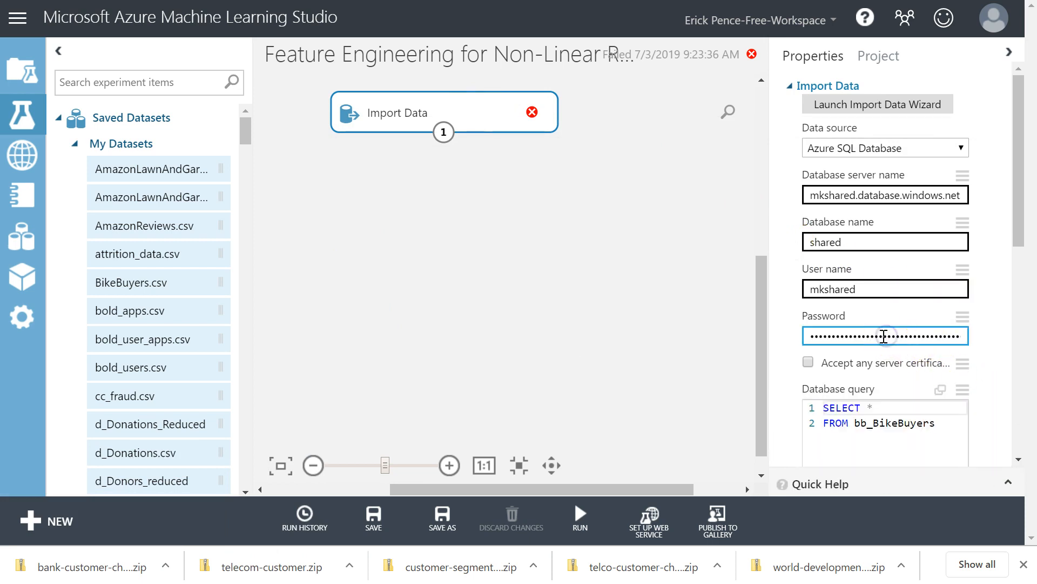
key(ctrl+a)
text(•••)
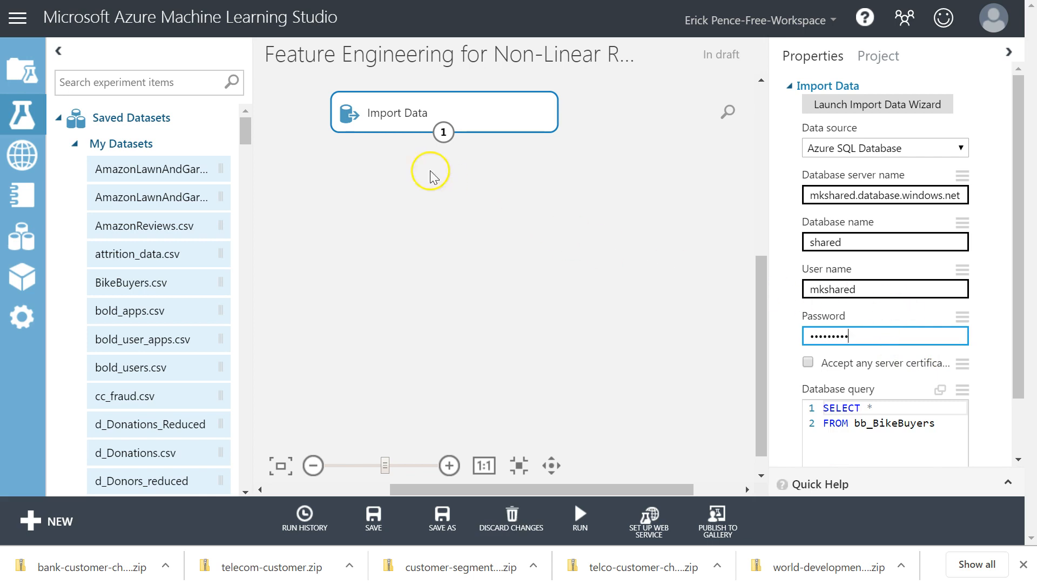
Reposition Import Data slightly, add an Edit Metadata module beneath it, and connect the two modules.
drag(427, 103, 463, 132)
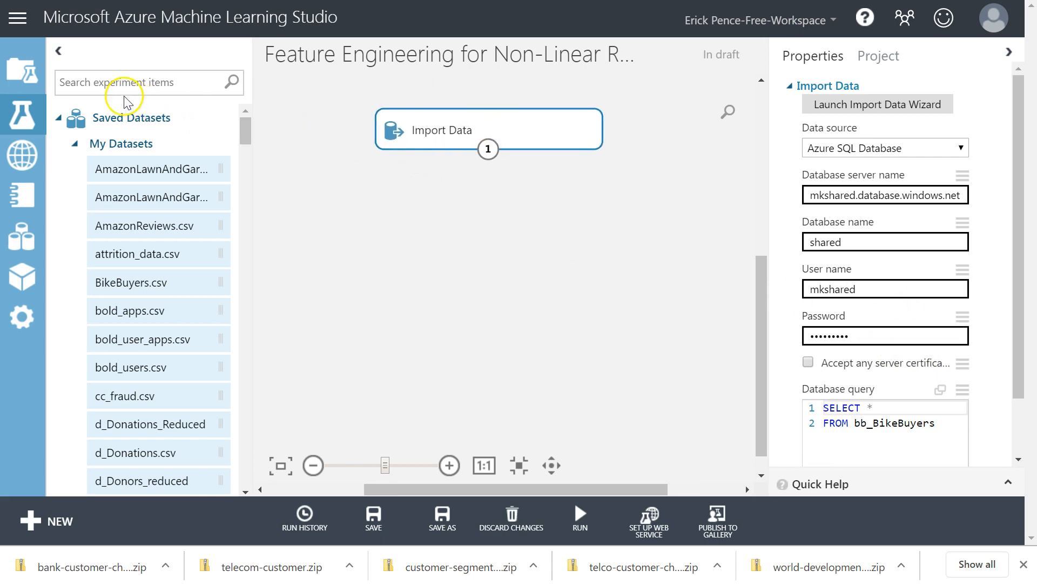
text(edit)
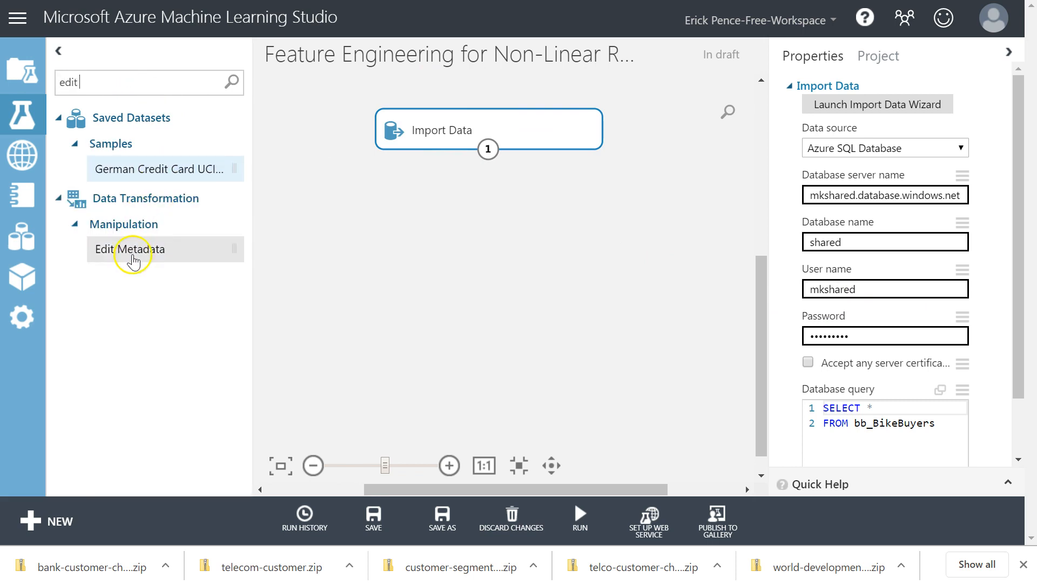
drag(139, 250, 483, 205)
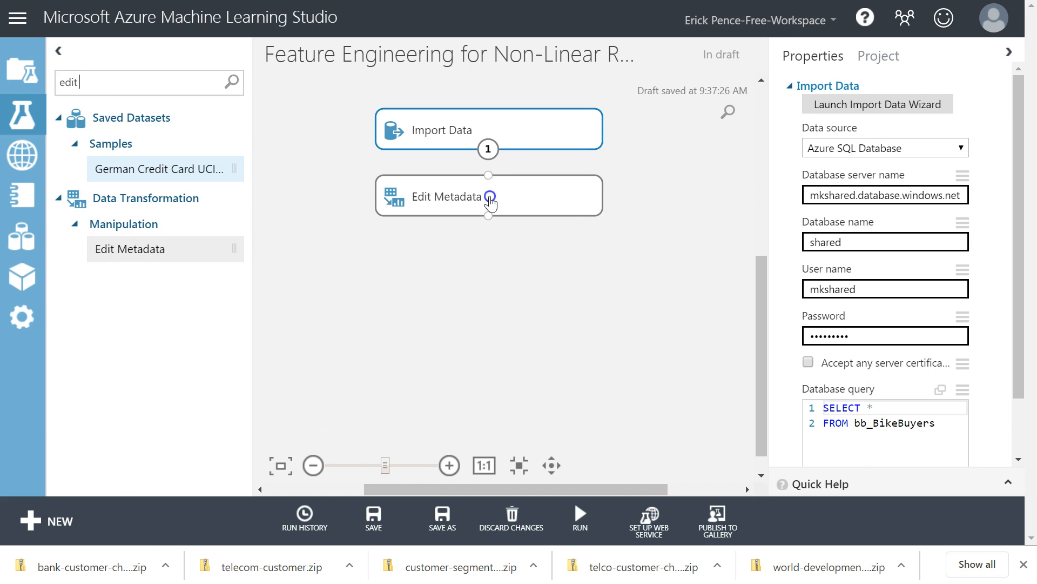
drag(488, 149, 488, 179)
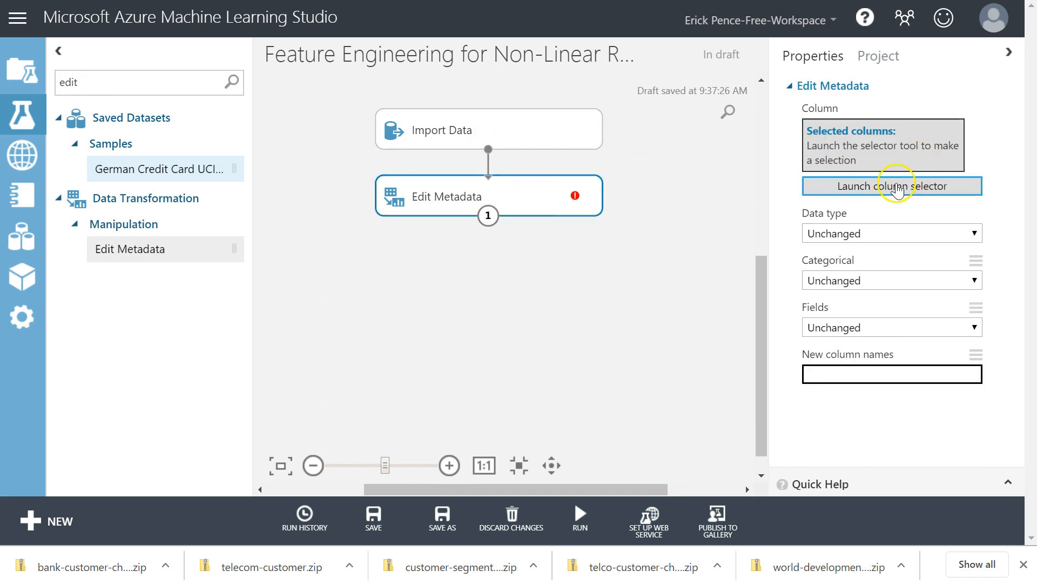
Select the Age column by name in Edit Metadata and set its data type to Integer.
click(893, 187)
click(606, 318)
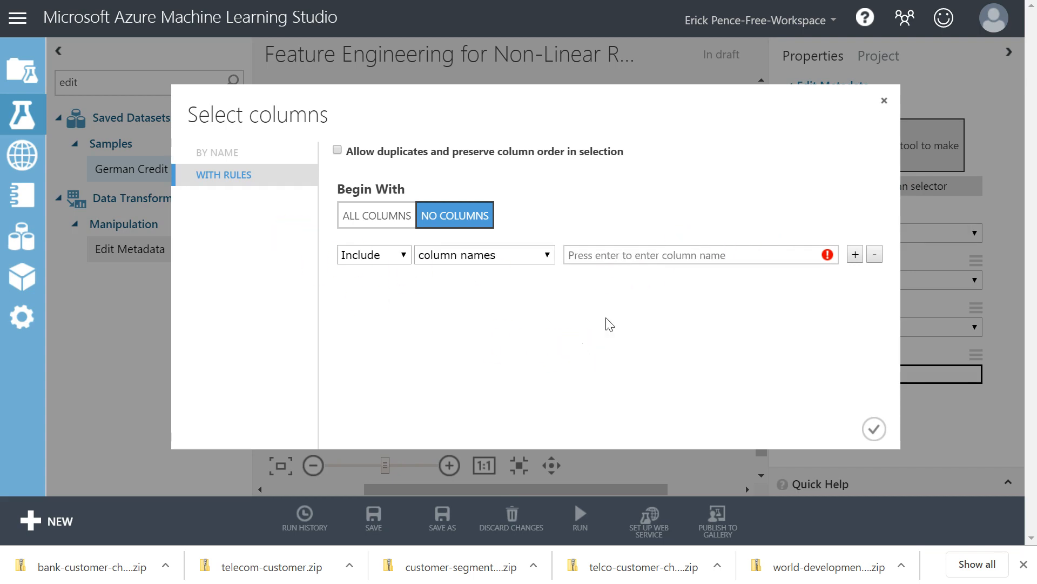
click(660, 256)
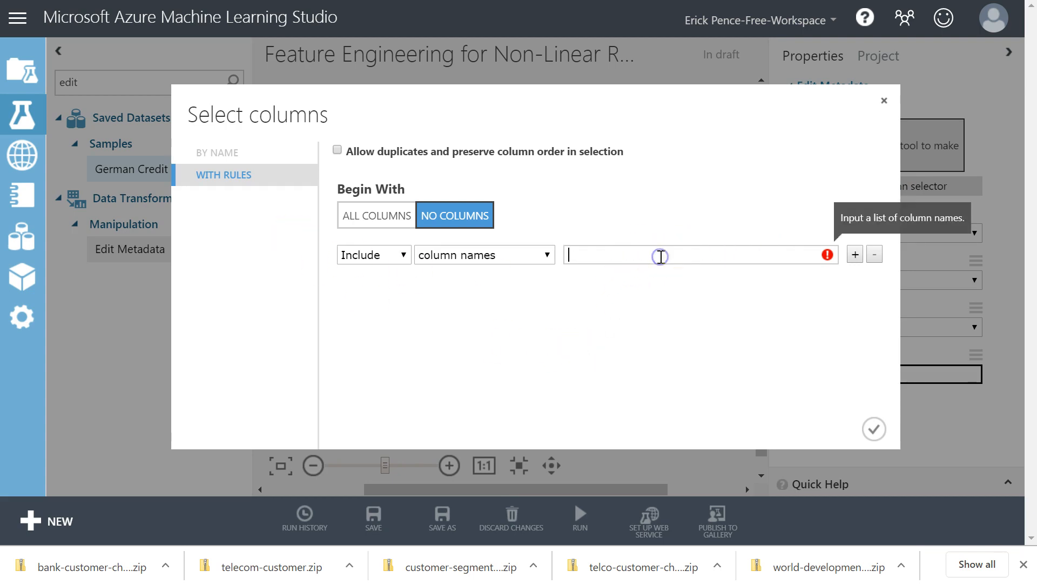
text(Age)
key(Return)
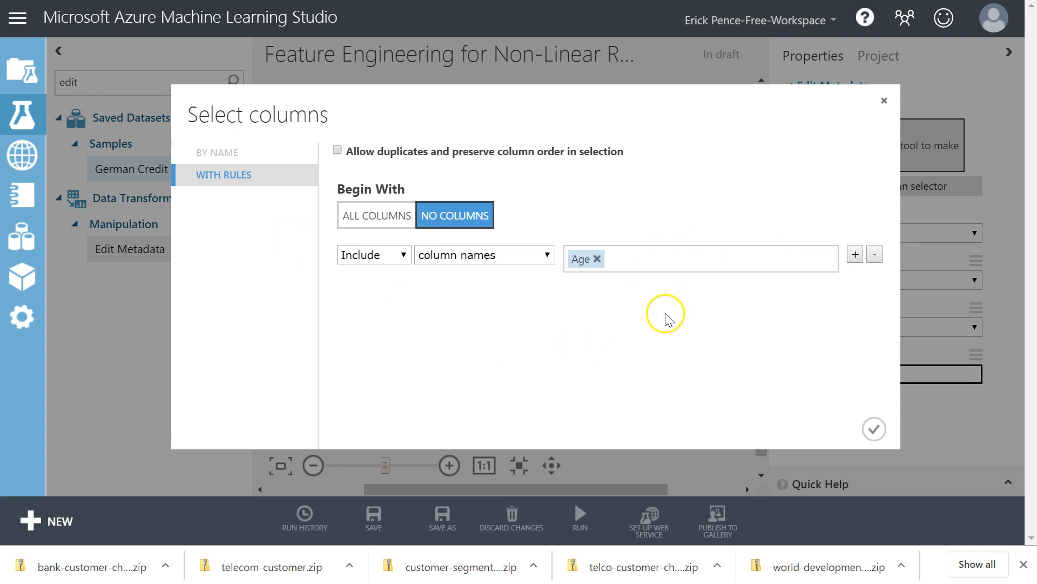
click(875, 429)
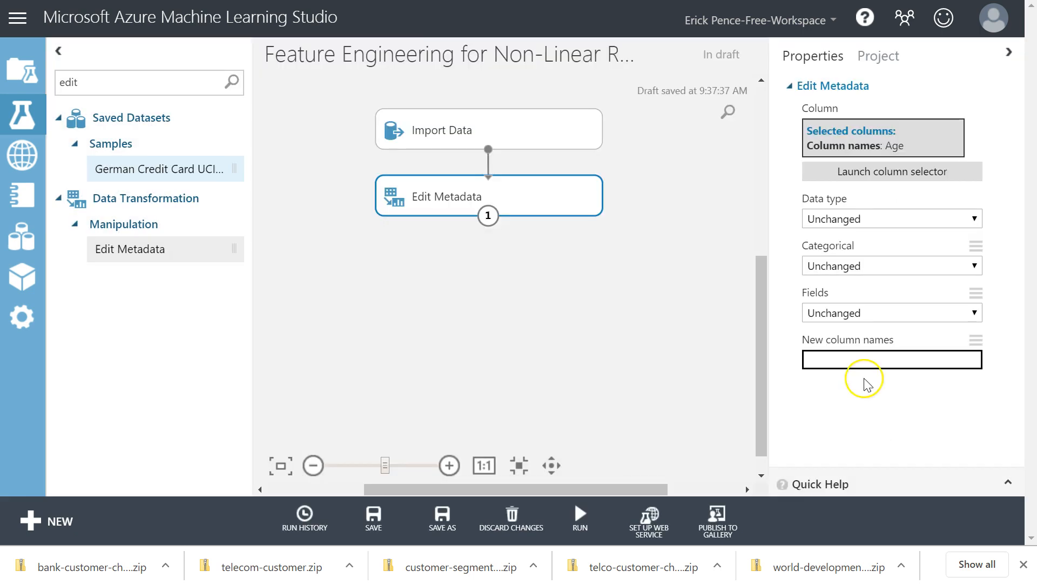
click(872, 220)
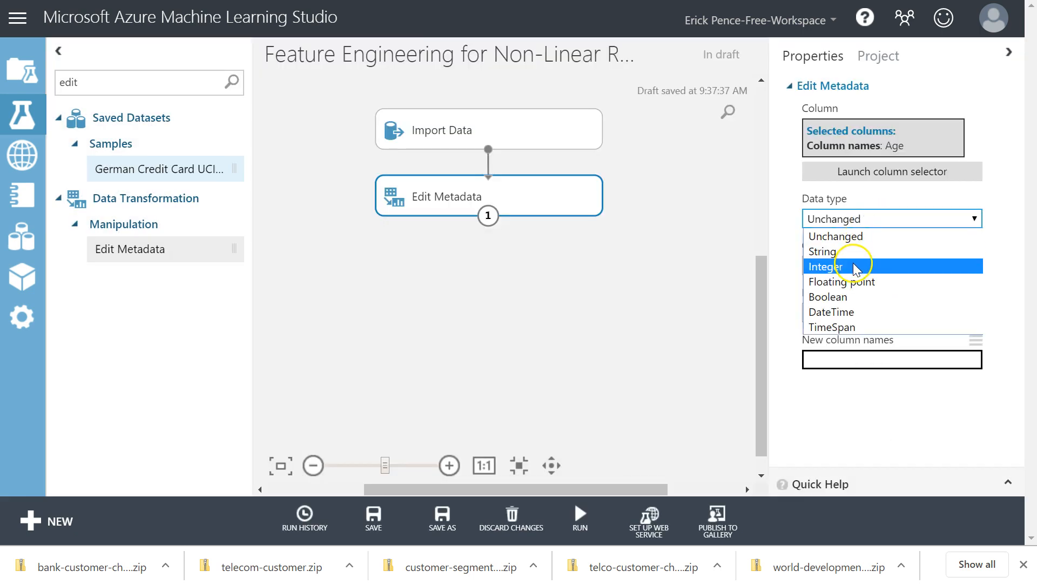
click(836, 267)
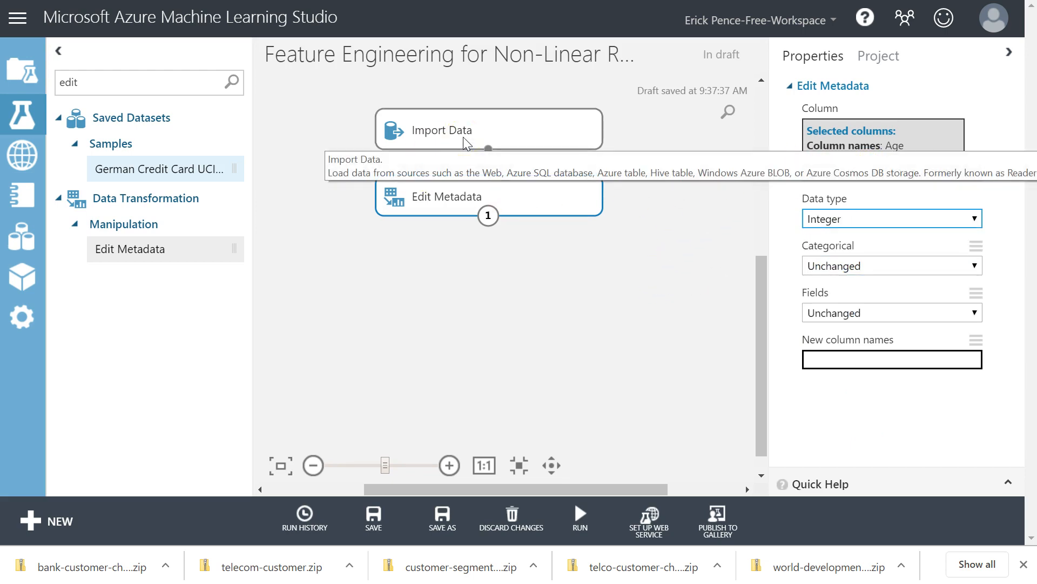
drag(488, 148, 487, 214)
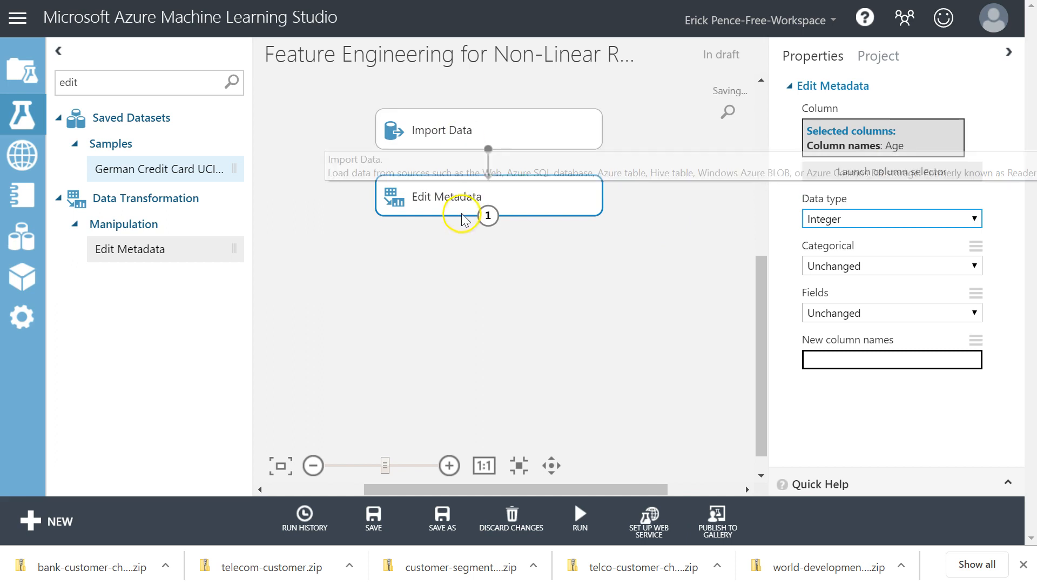
click(459, 128)
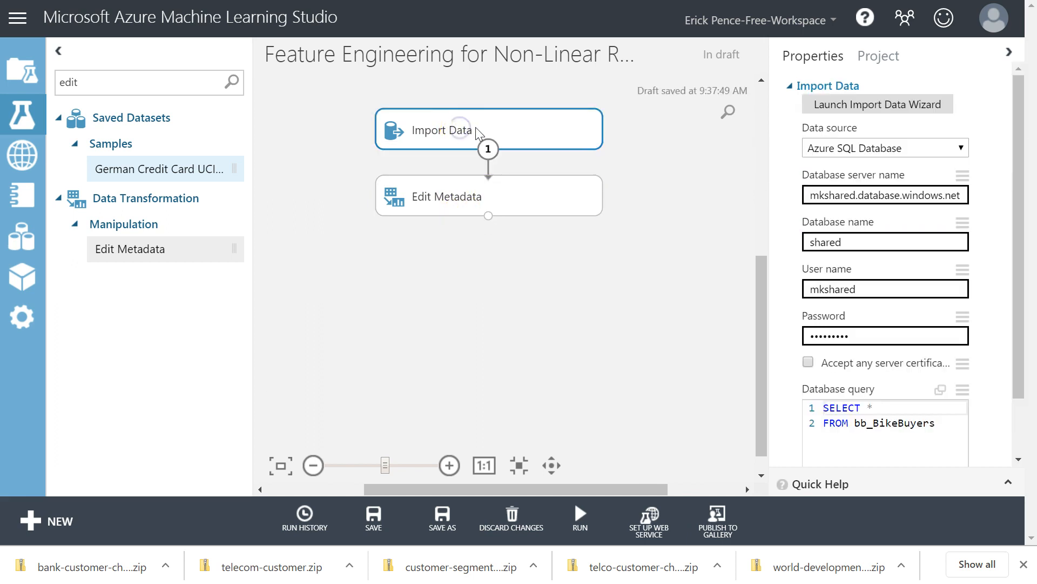
click(465, 191)
click(475, 131)
click(471, 199)
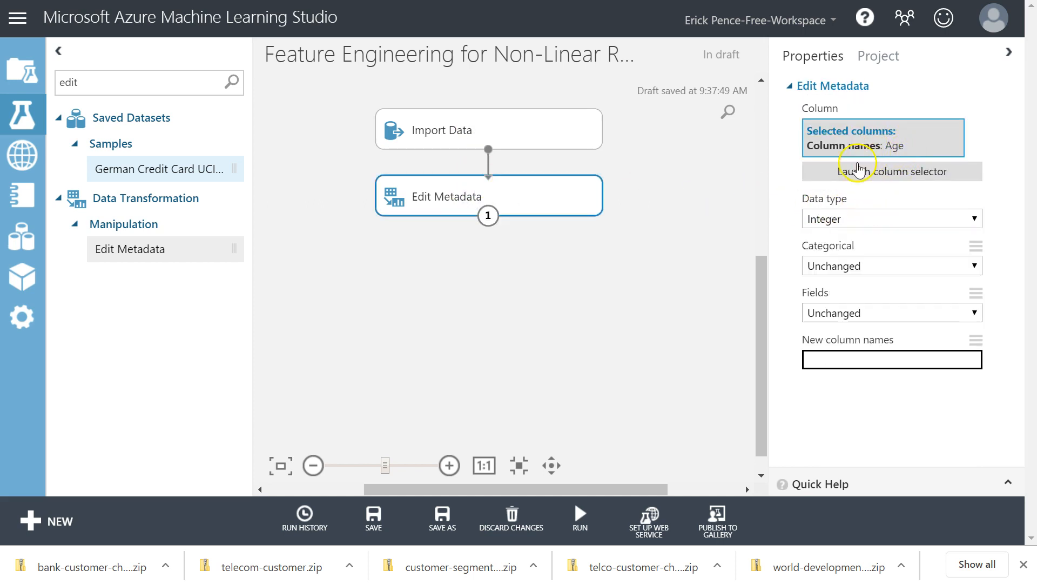
click(856, 219)
click(854, 218)
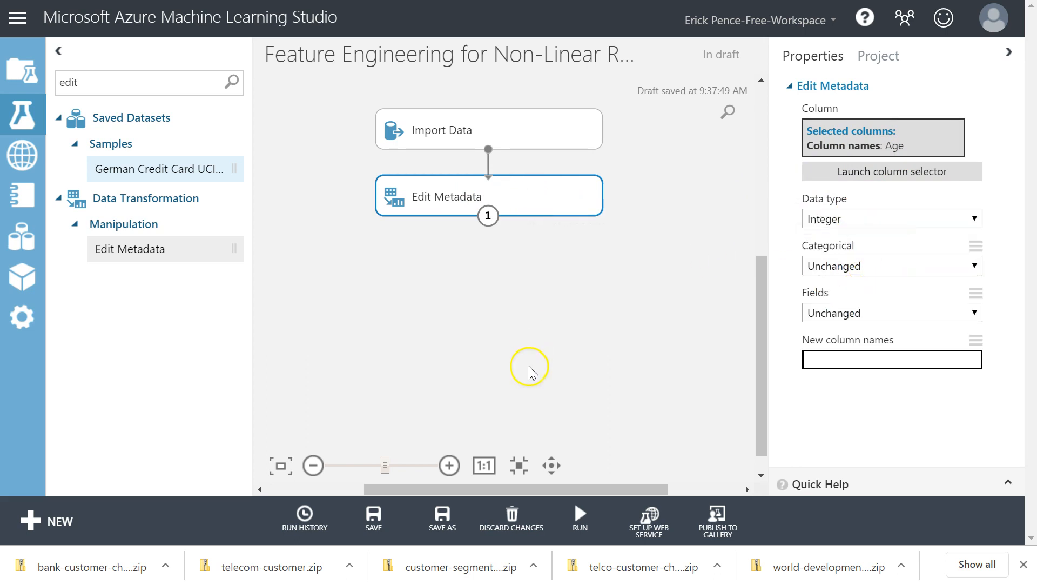
Run the experiment with the Import Data and Edit Metadata modules.
click(562, 513)
click(577, 488)
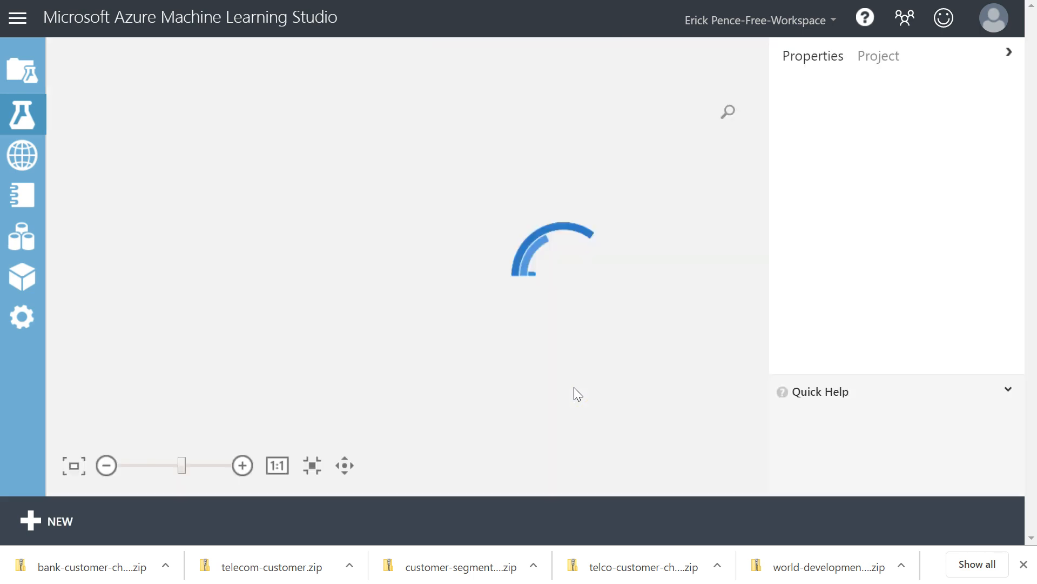
click(230, 366)
Visualize the Edit Metadata results dataset, examine the Age column, and close the view.
click(463, 196)
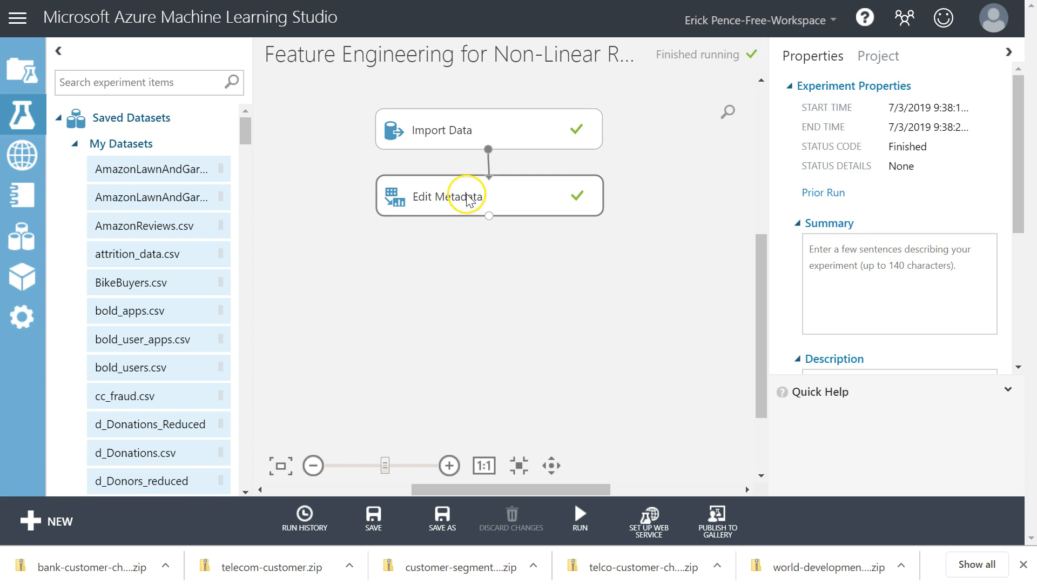
right_click(472, 186)
mouse_move(535, 310)
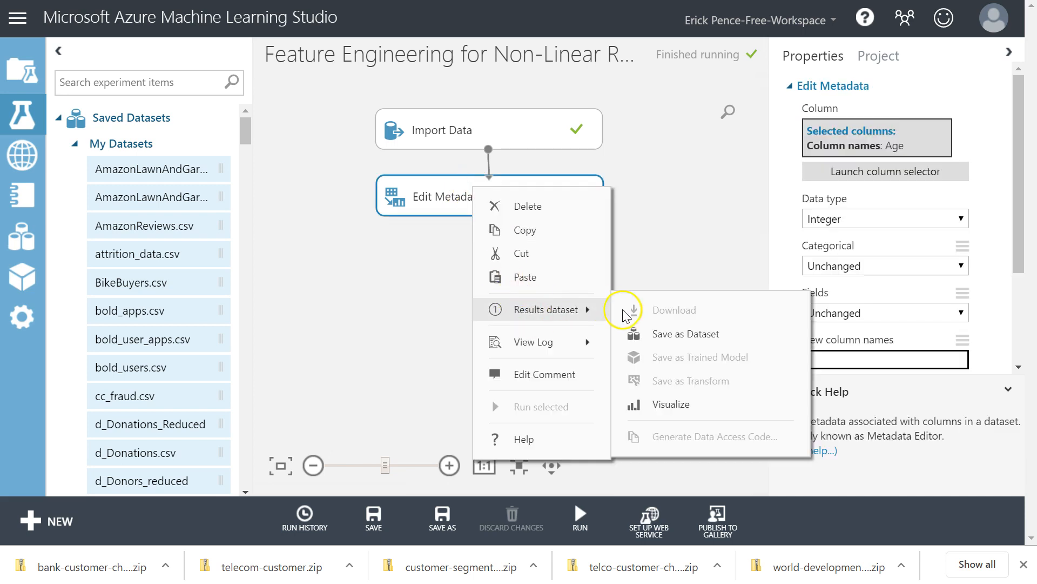
click(673, 405)
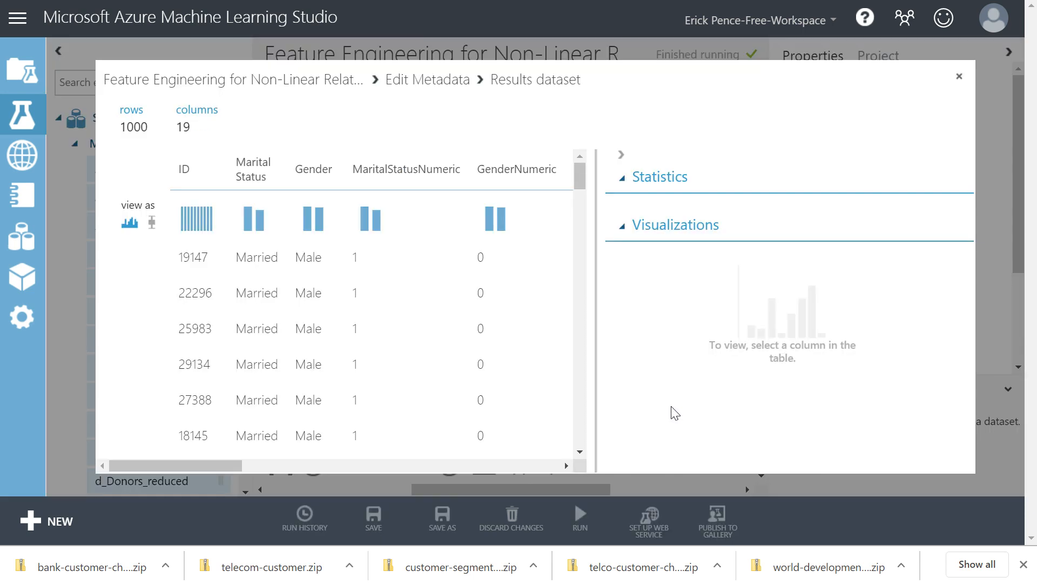
drag(214, 465, 437, 466)
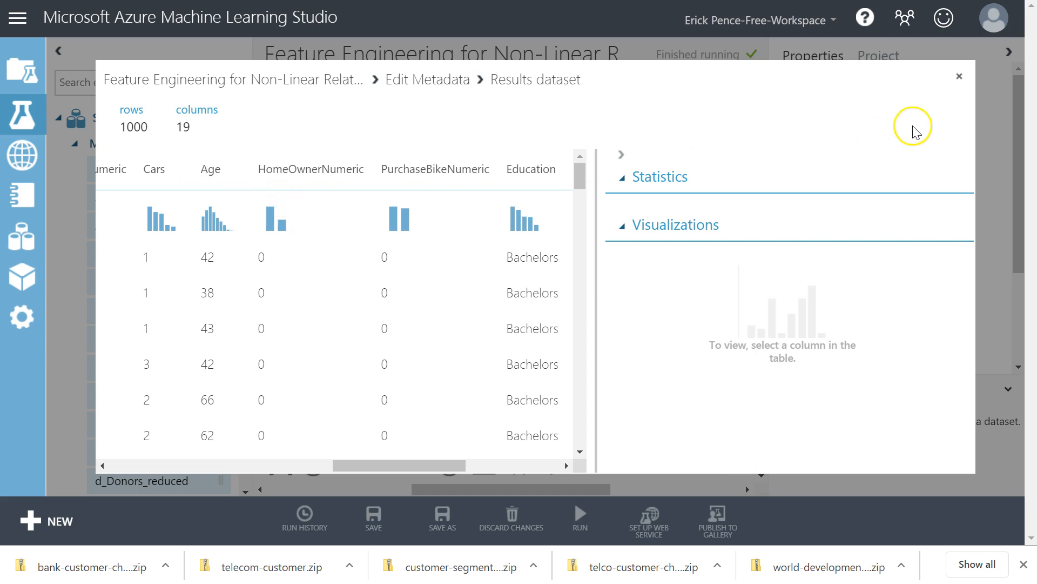
click(958, 76)
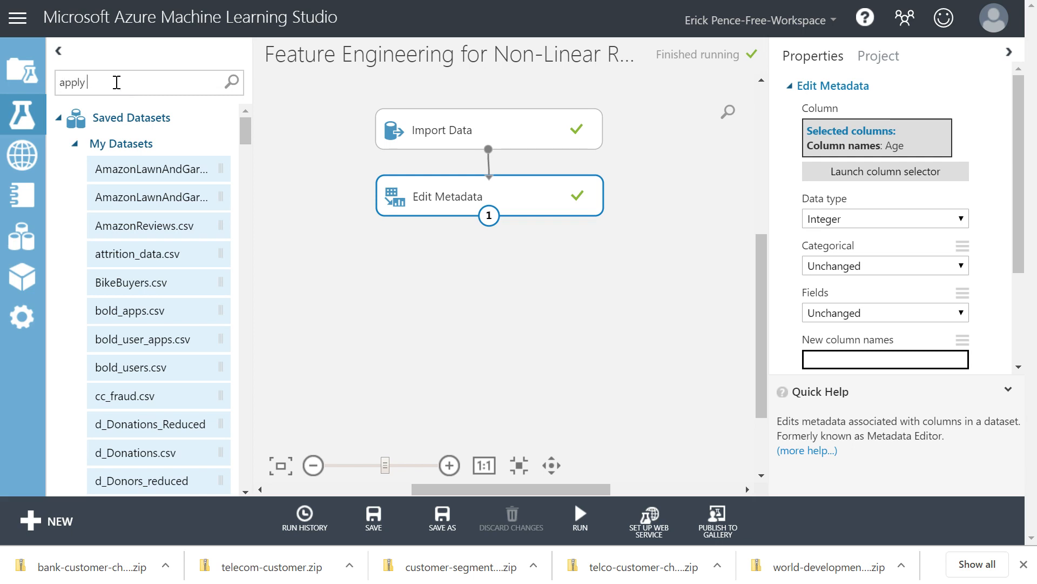
Search the modules for "apply", add Apply Math Operation below Edit Metadata, and connect the two.
key(Return)
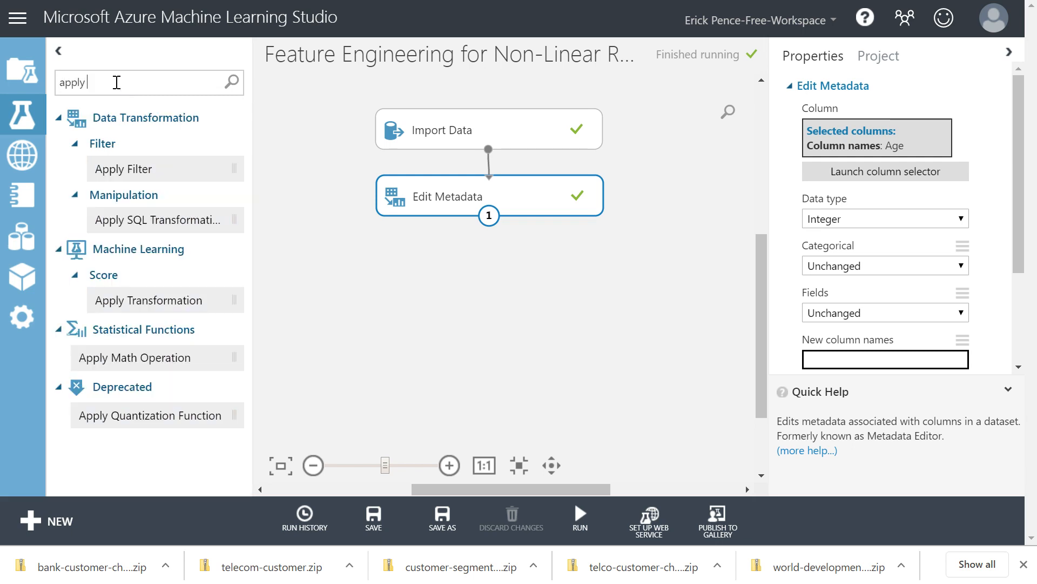
drag(101, 360, 490, 279)
drag(490, 216, 466, 266)
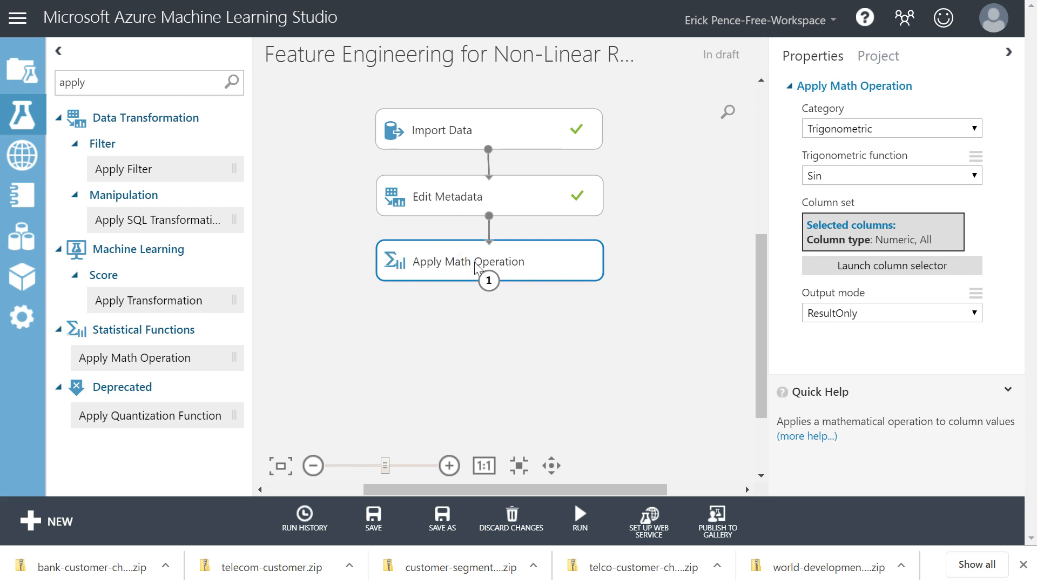
Try the Compare category for Apply Math Operation, then set its category to Basic.
click(859, 129)
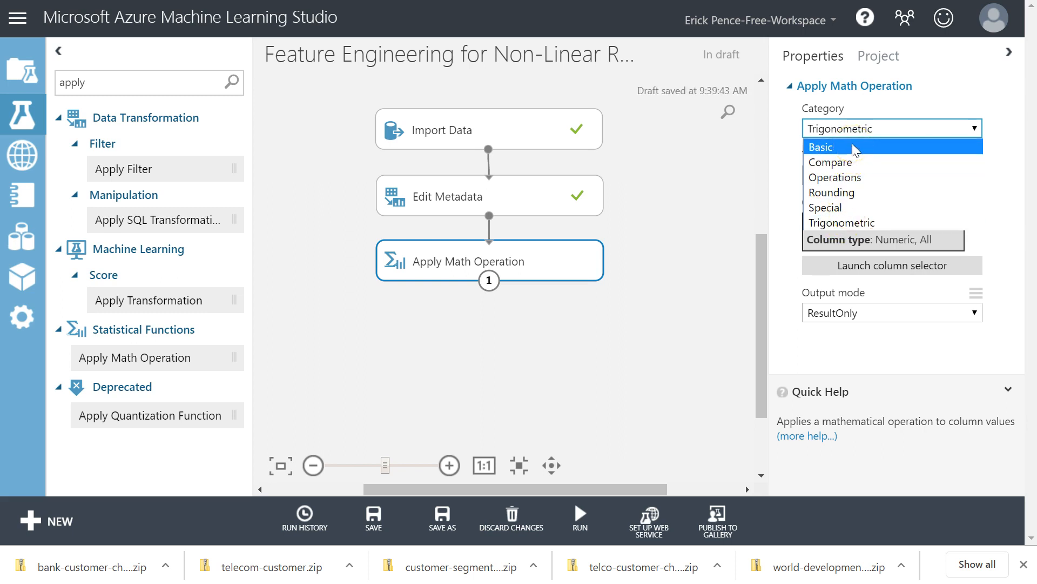
click(851, 162)
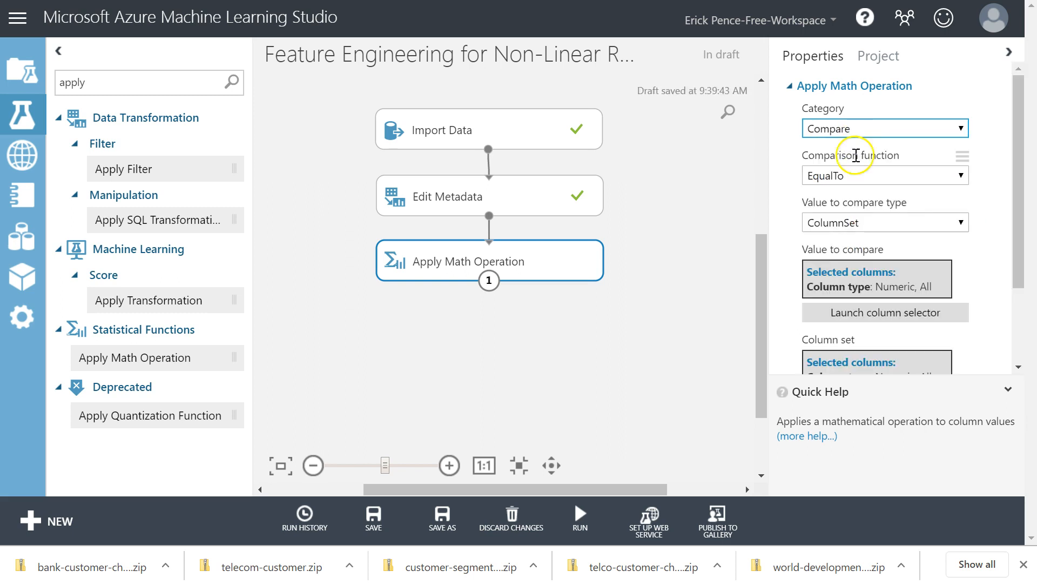
click(847, 181)
click(847, 186)
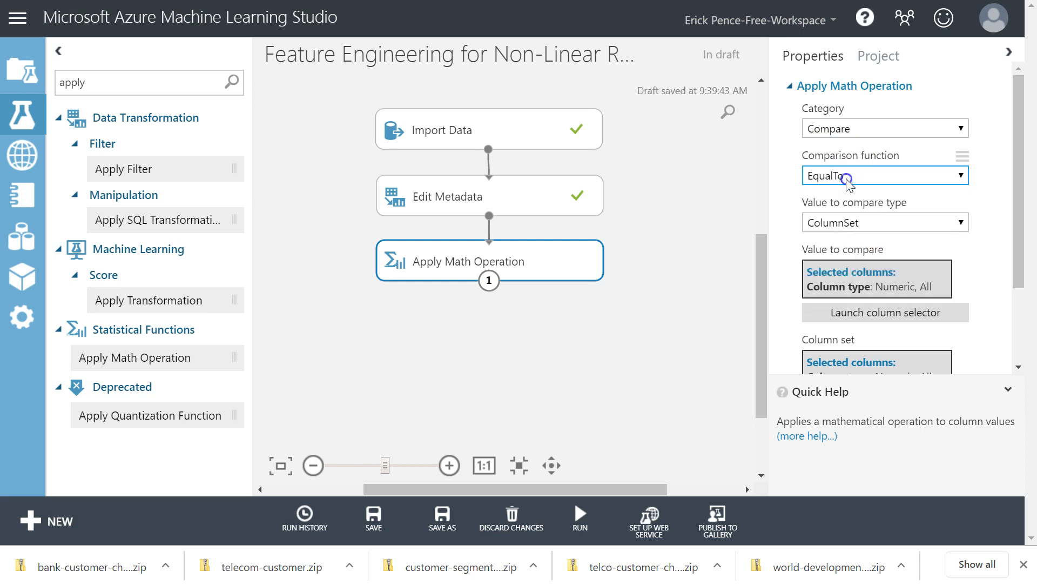
click(861, 130)
click(850, 165)
click(858, 147)
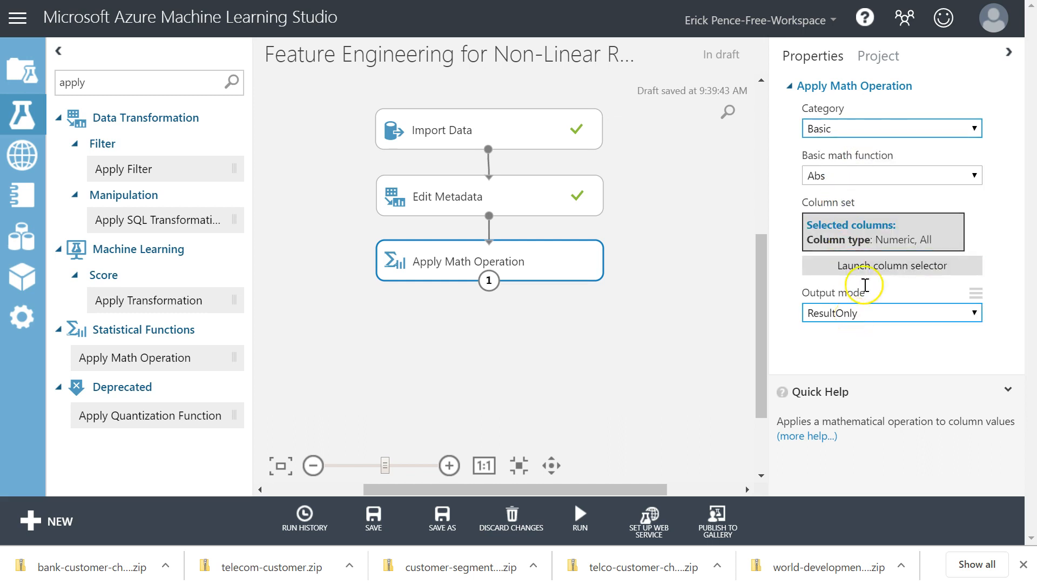
Review the basic math functions offered for Apply Math Operation and compare them with the cubic trendline equation in the BikeBuyers Excel workbook.
click(867, 176)
scroll(873, 341, down, 1)
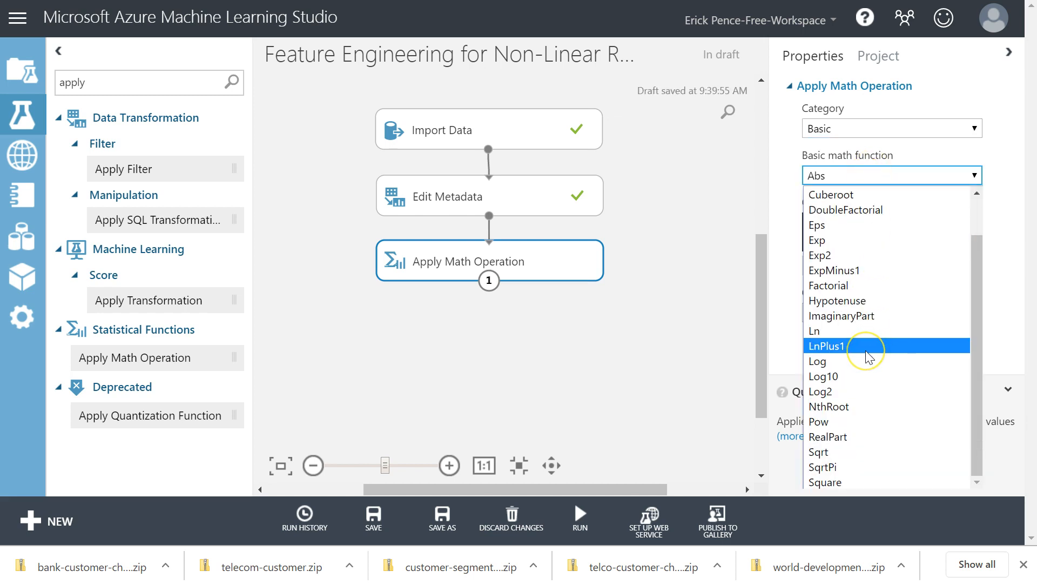
click(593, 349)
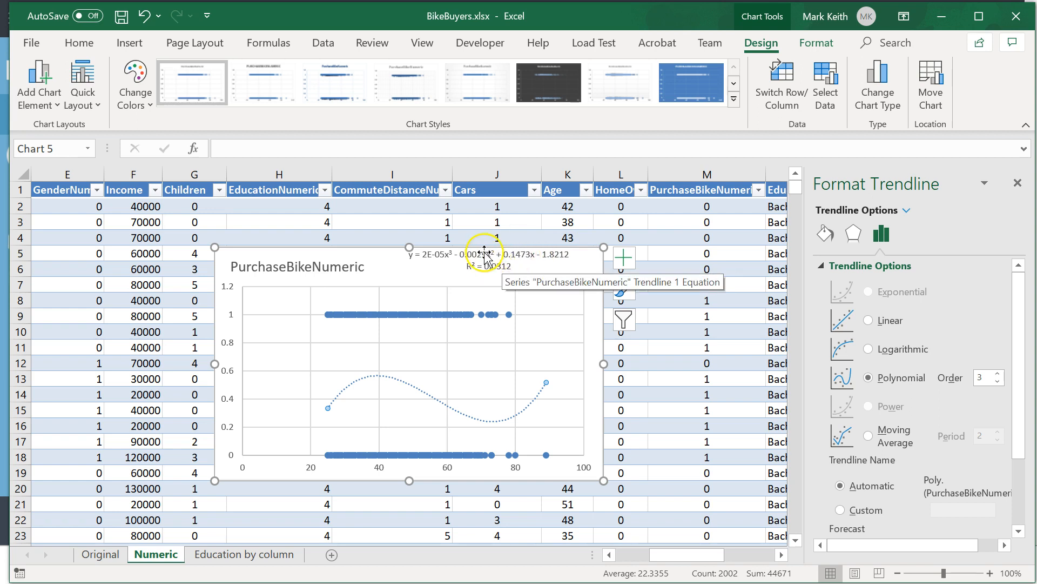
key(alt+Tab)
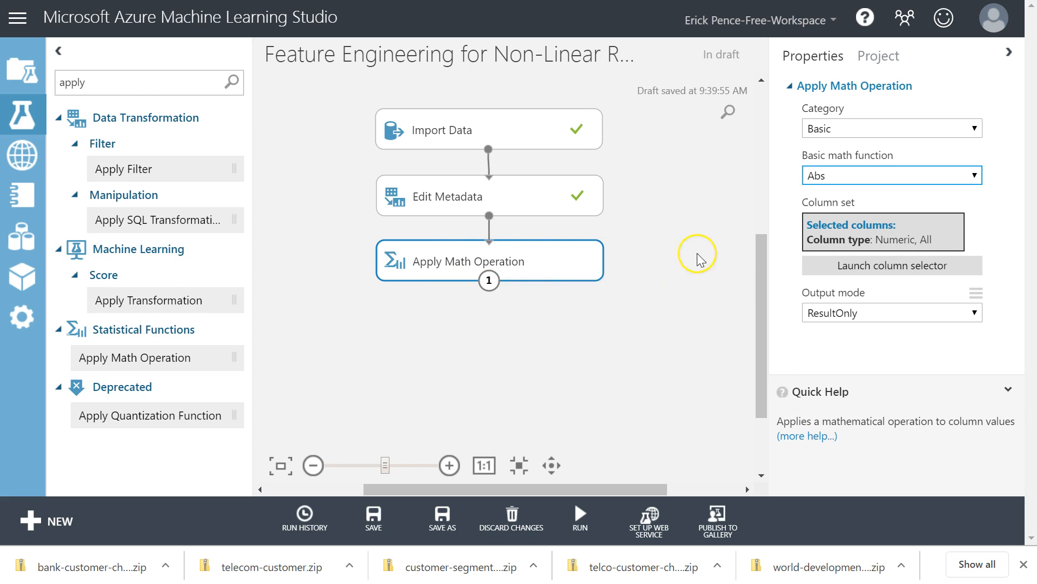
Set the basic math function of Apply Math Operation to Square and restrict its column set to Age.
click(889, 176)
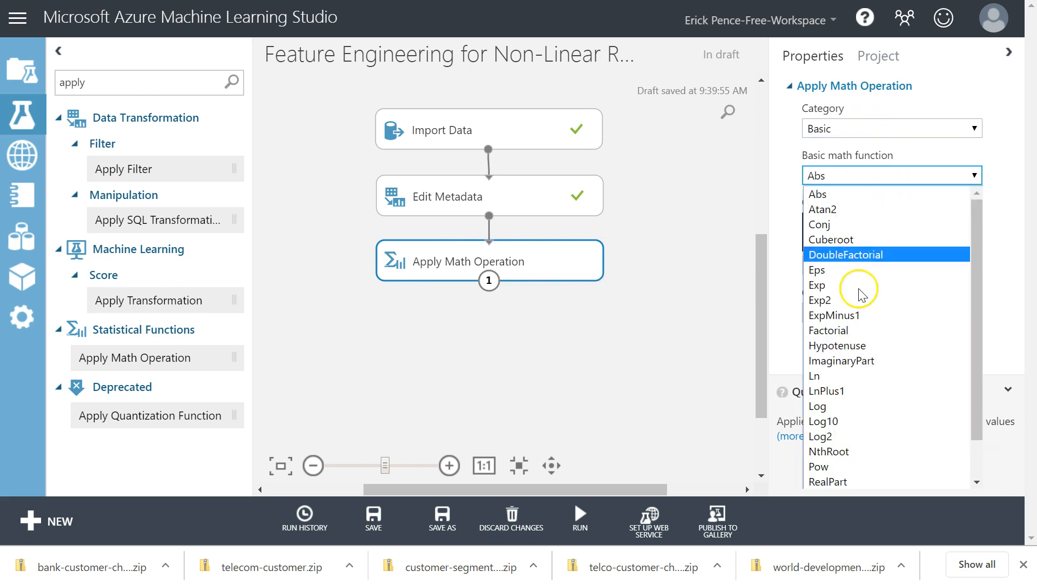
scroll(865, 360, down, 1)
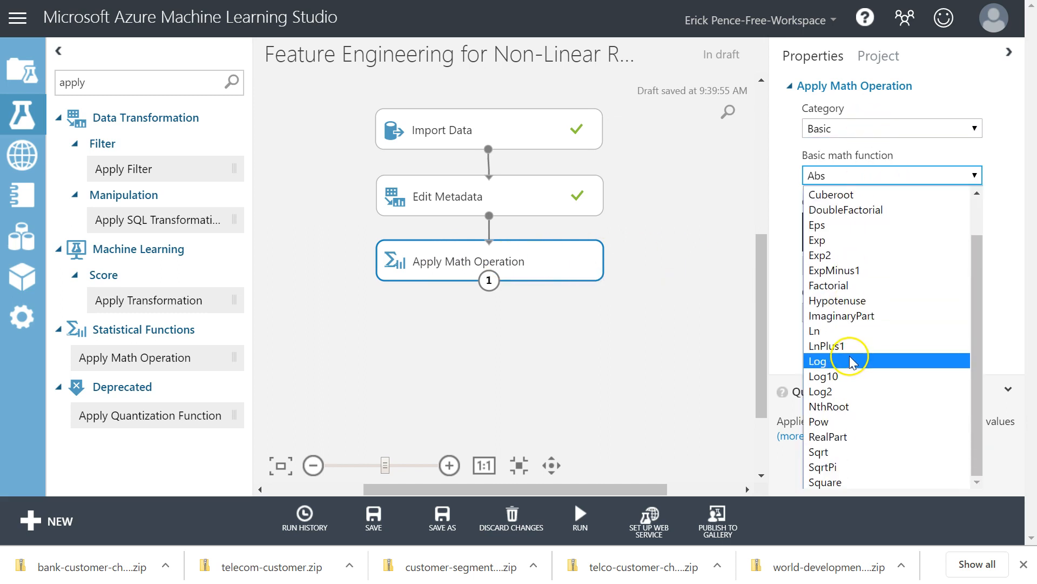
click(829, 482)
click(887, 265)
click(186, 153)
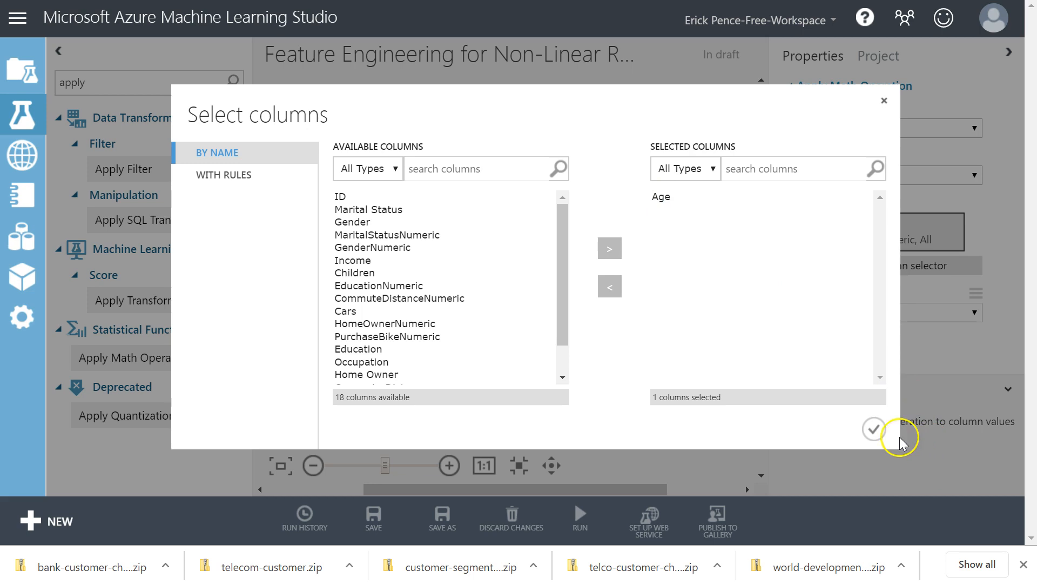
click(874, 429)
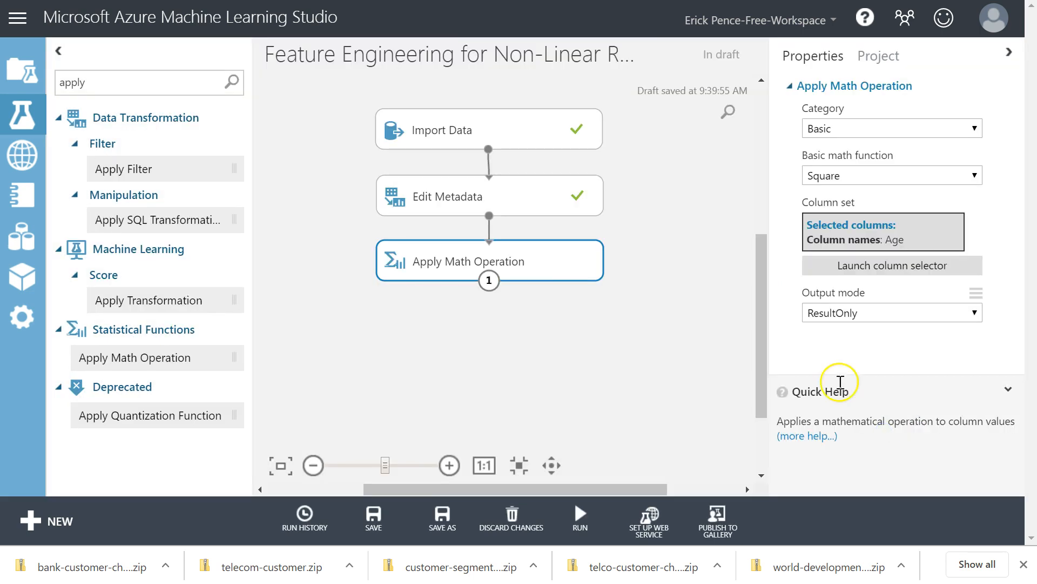
Set the output mode of Apply Math Operation to Append and run only that module.
click(854, 314)
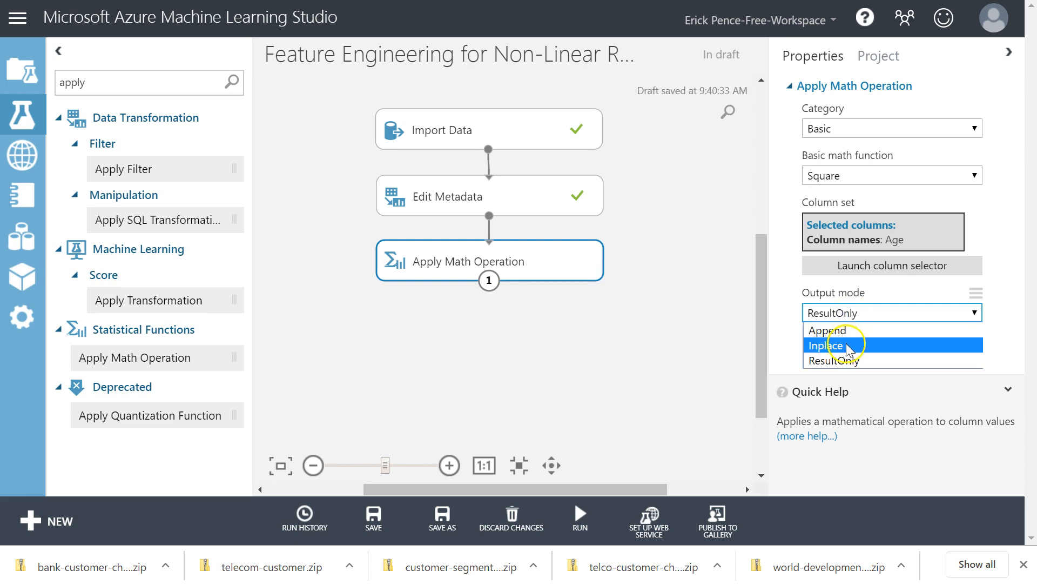
click(851, 331)
click(832, 330)
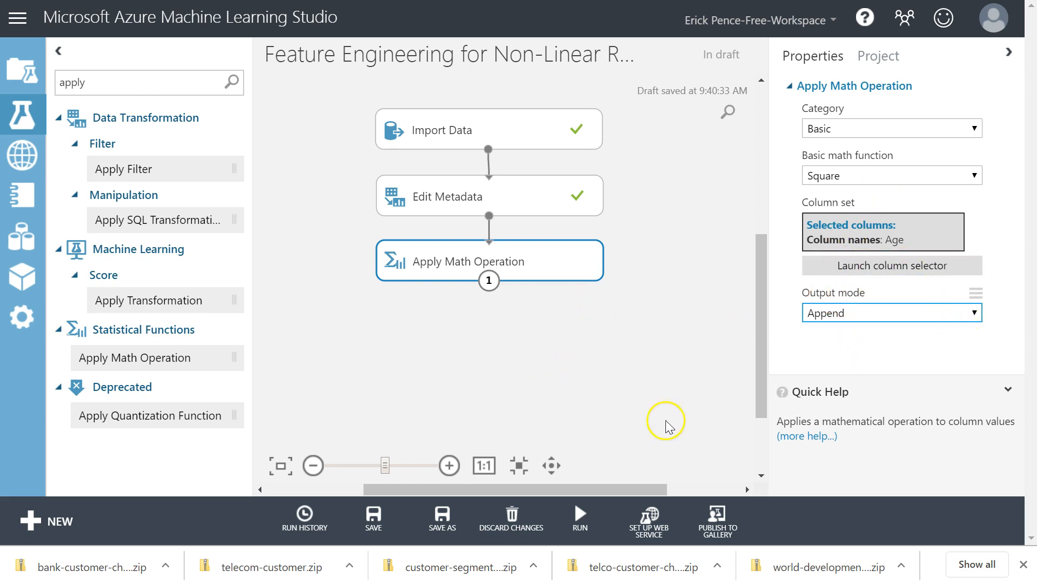
click(514, 255)
click(580, 516)
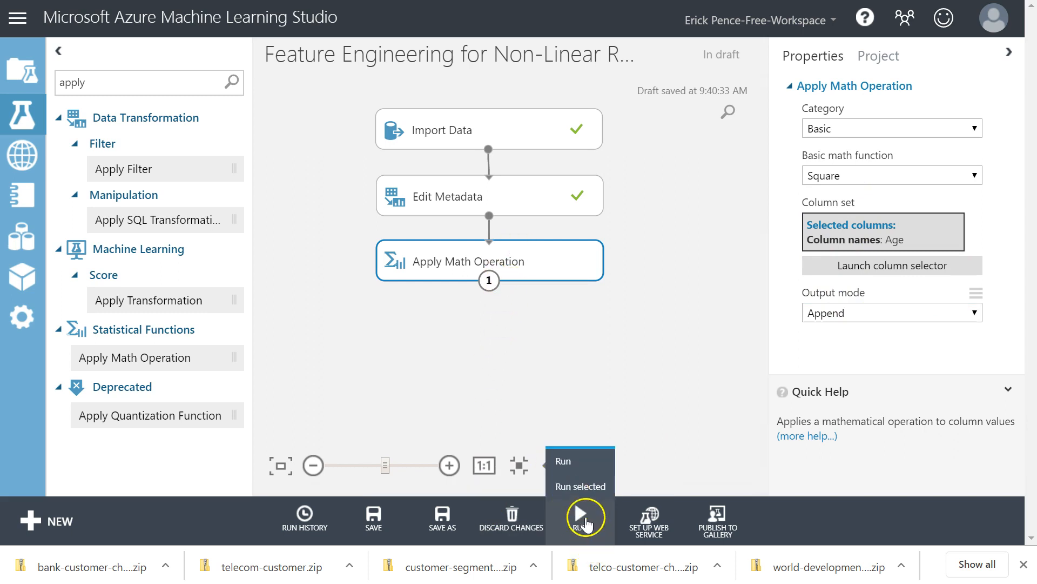
click(580, 489)
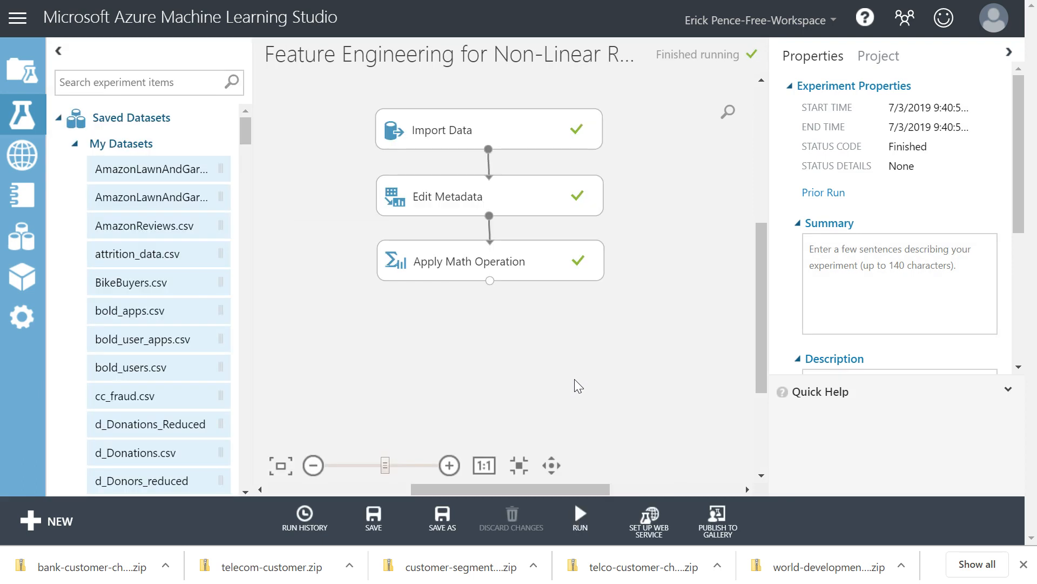
Visualize the Apply Math Operation results dataset, examine the appended squared Age column, and close the view.
click(528, 249)
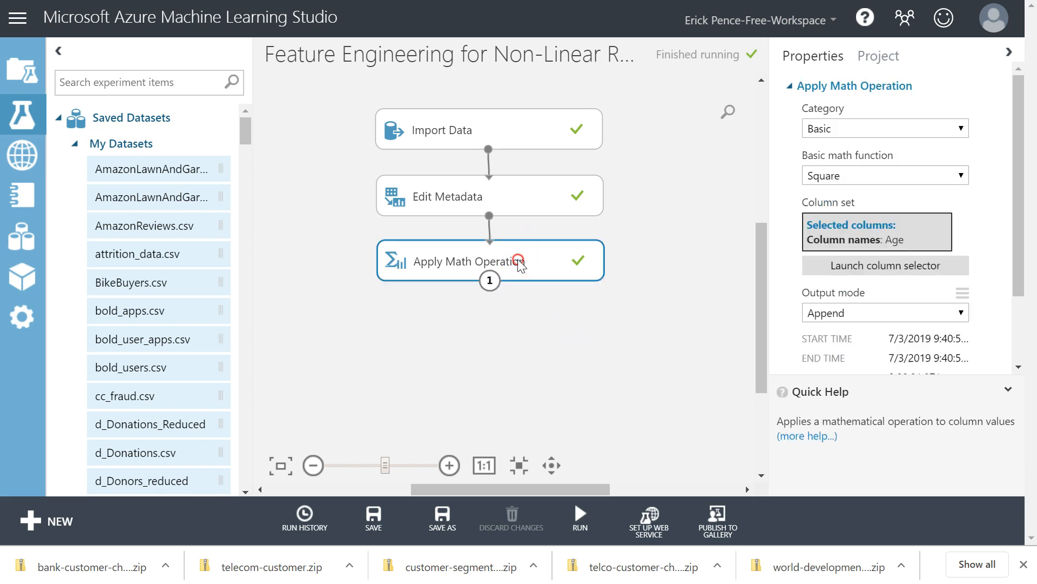
right_click(519, 262)
mouse_move(575, 387)
click(725, 471)
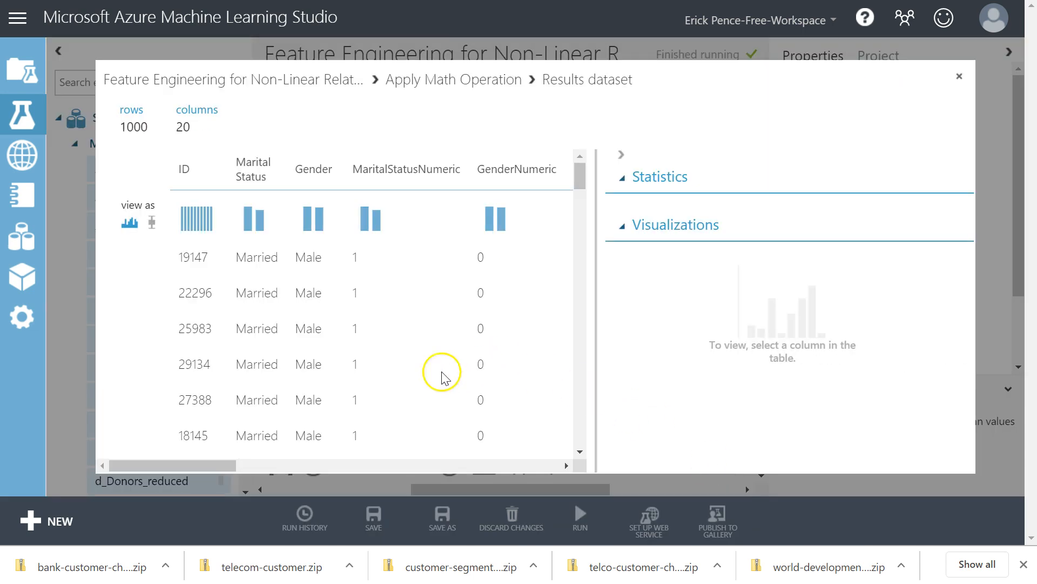
drag(219, 461, 548, 459)
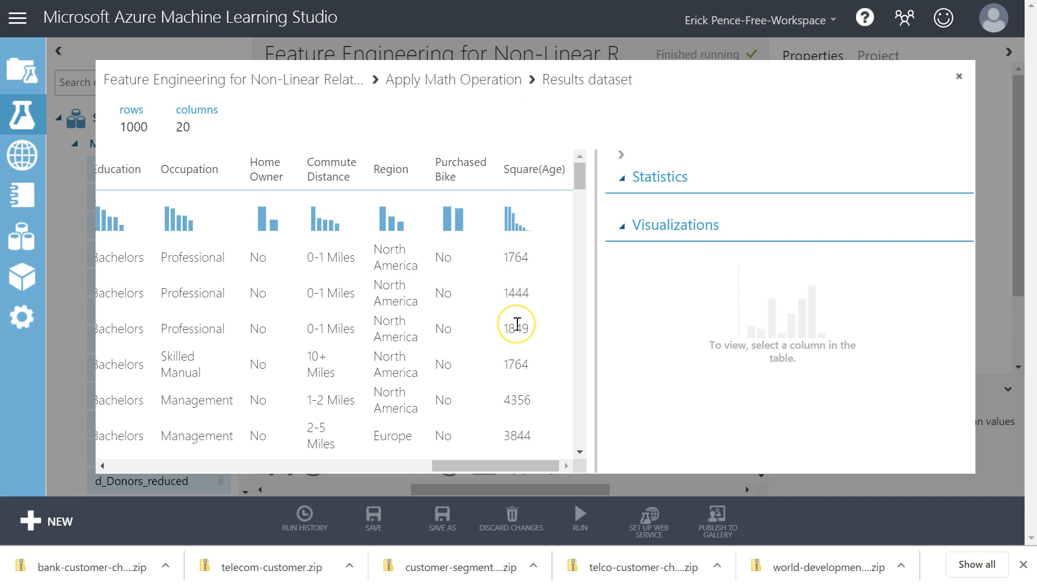
click(959, 76)
click(562, 336)
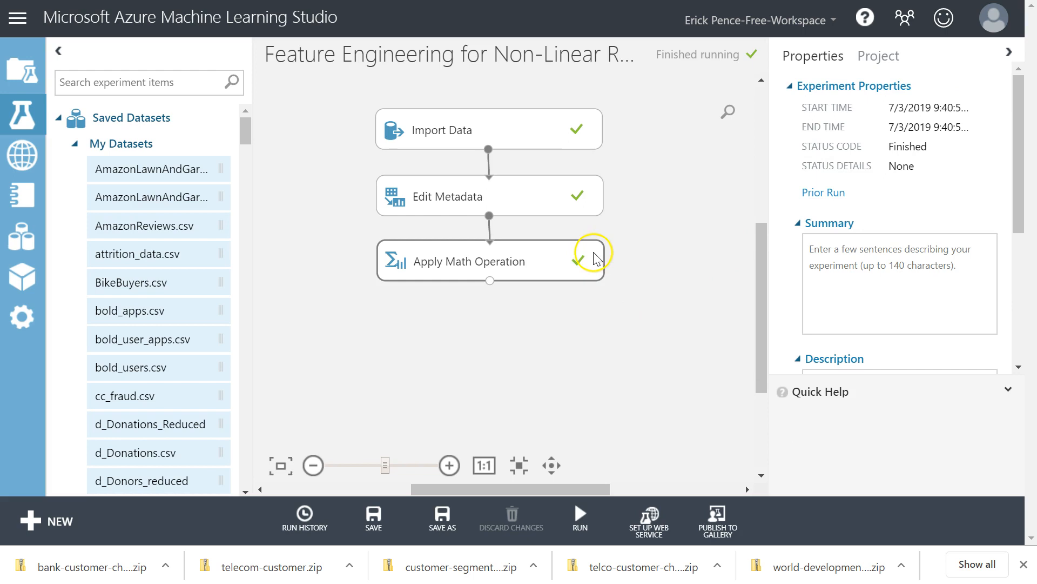
Duplicate the Apply Math Operation module, place the copy below the original, and connect the original's output to it.
click(547, 262)
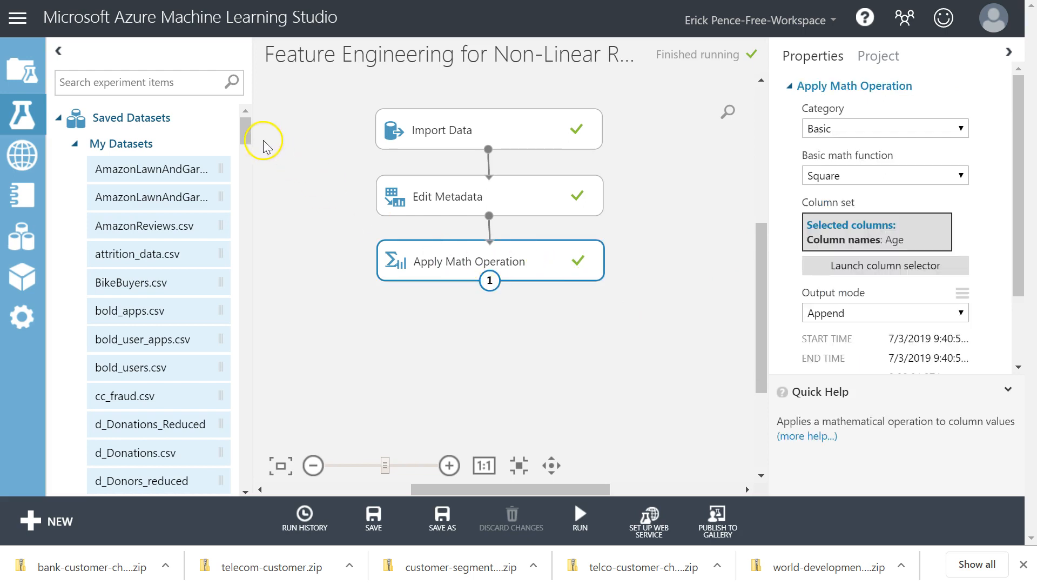
right_click(461, 261)
mouse_move(546, 378)
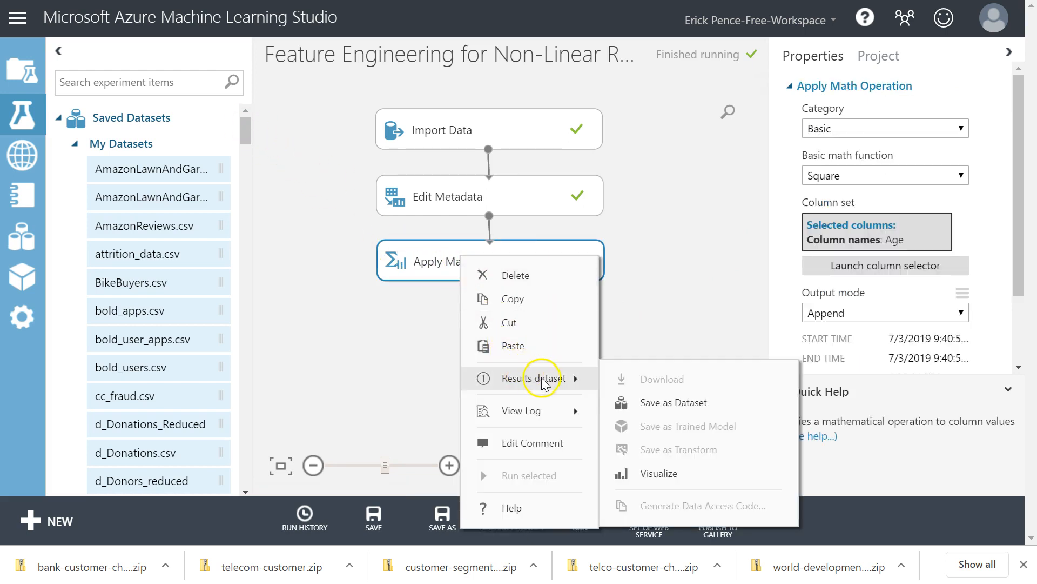
click(527, 298)
right_click(461, 300)
click(508, 388)
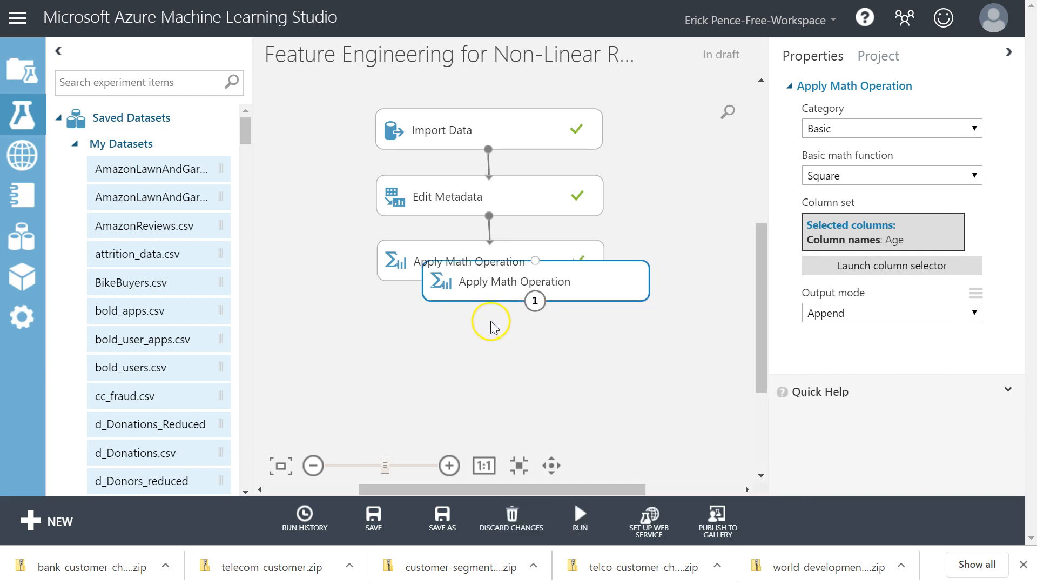
drag(498, 289, 453, 328)
drag(490, 281, 496, 324)
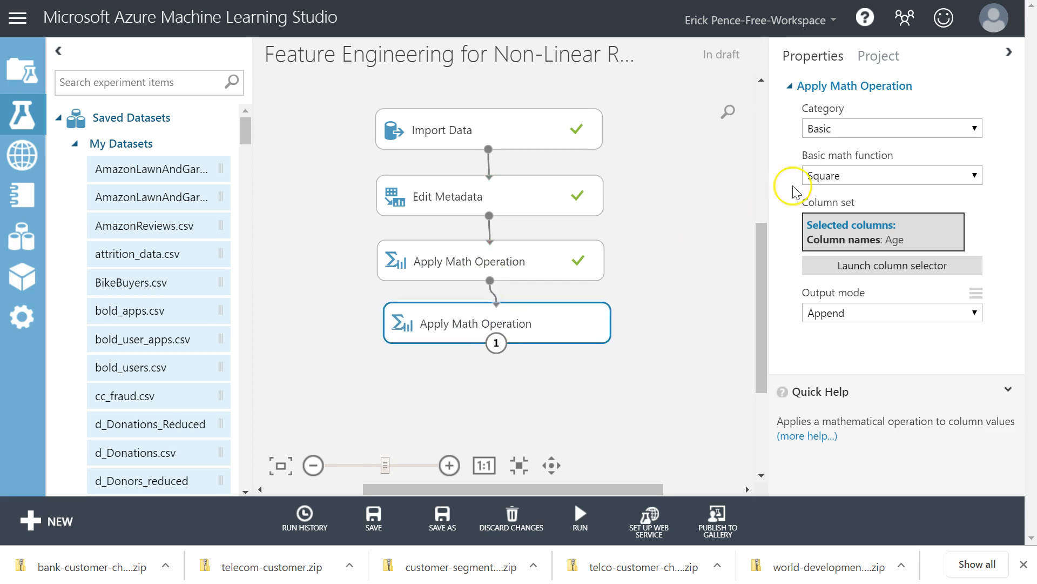
Check the column selection of the copied Apply Math Operation module and browse its basic math functions for a cubing option.
click(909, 262)
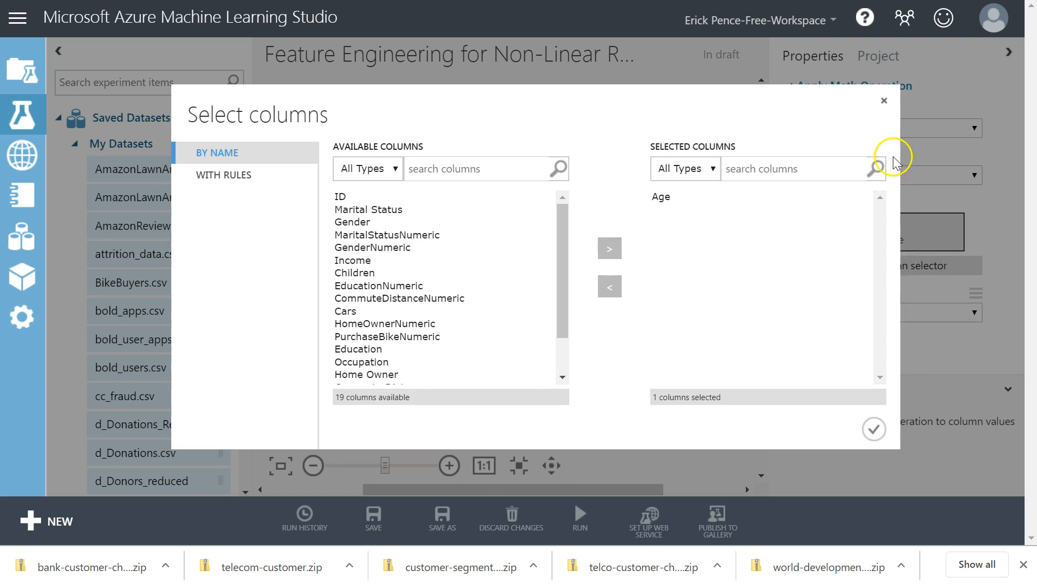
click(884, 100)
click(864, 175)
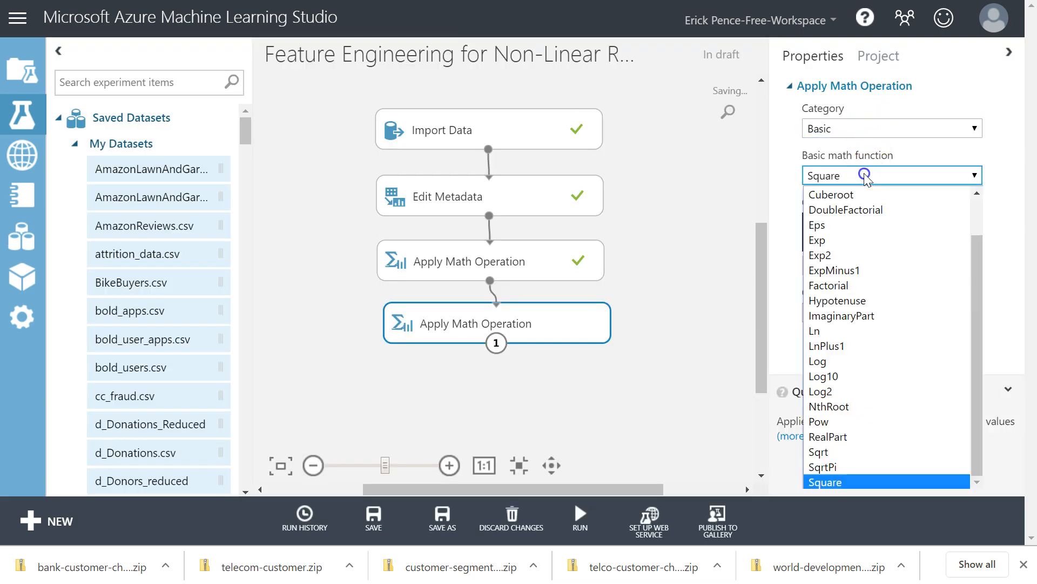
scroll(853, 253, up, 1)
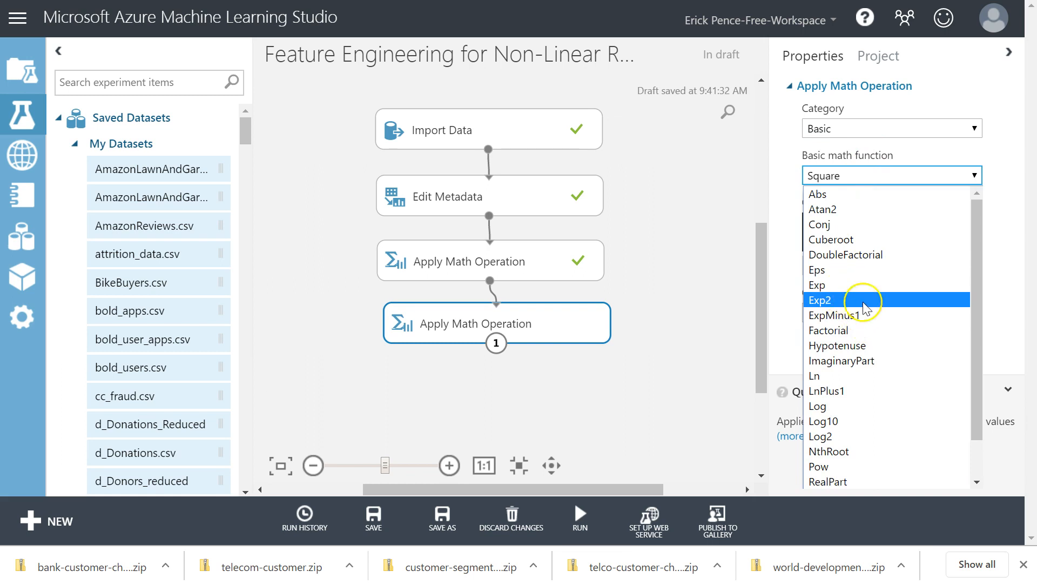
scroll(875, 352, down, 1)
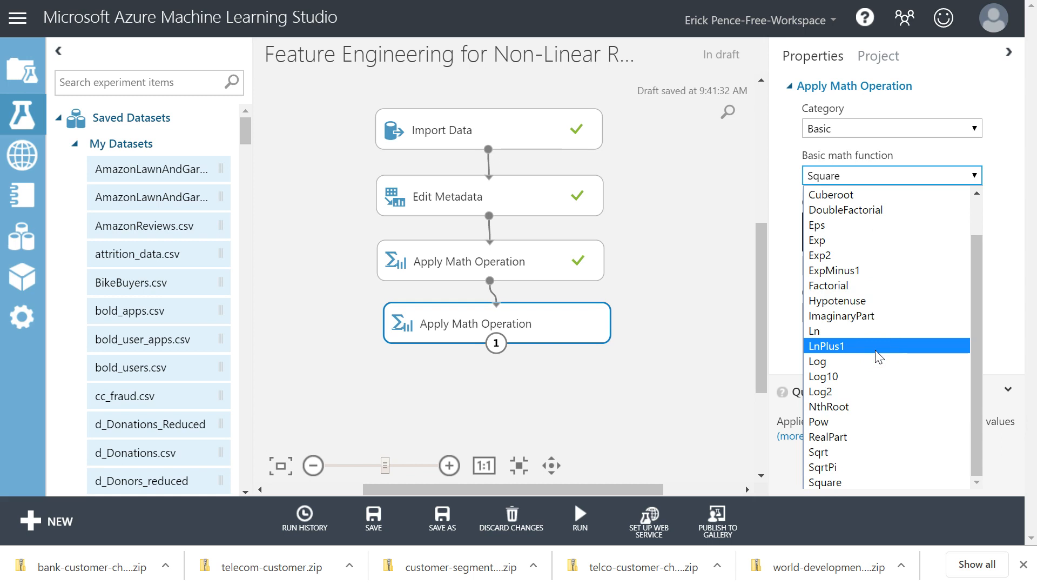
scroll(877, 355, up, 1)
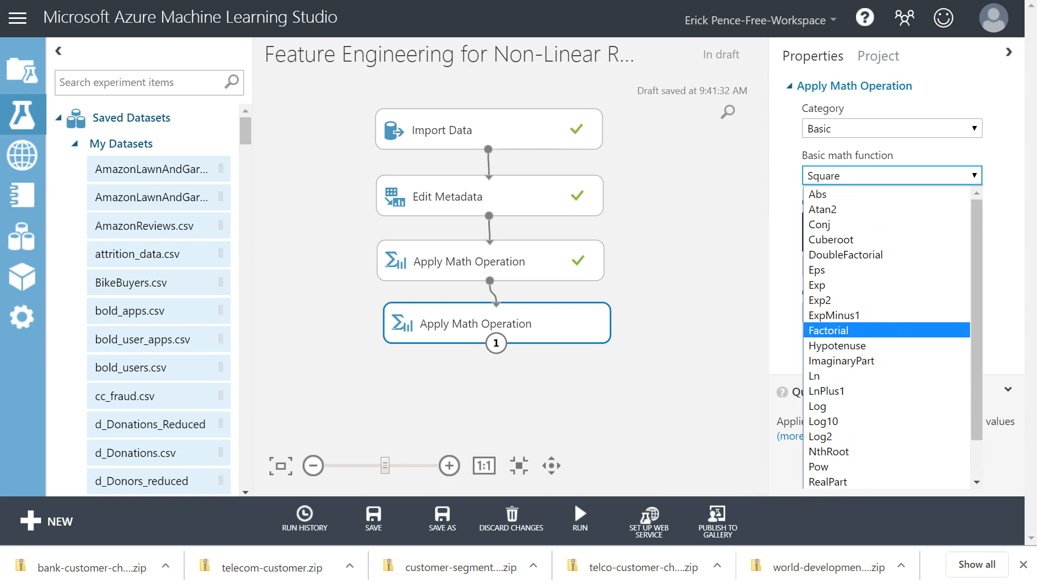
click(424, 351)
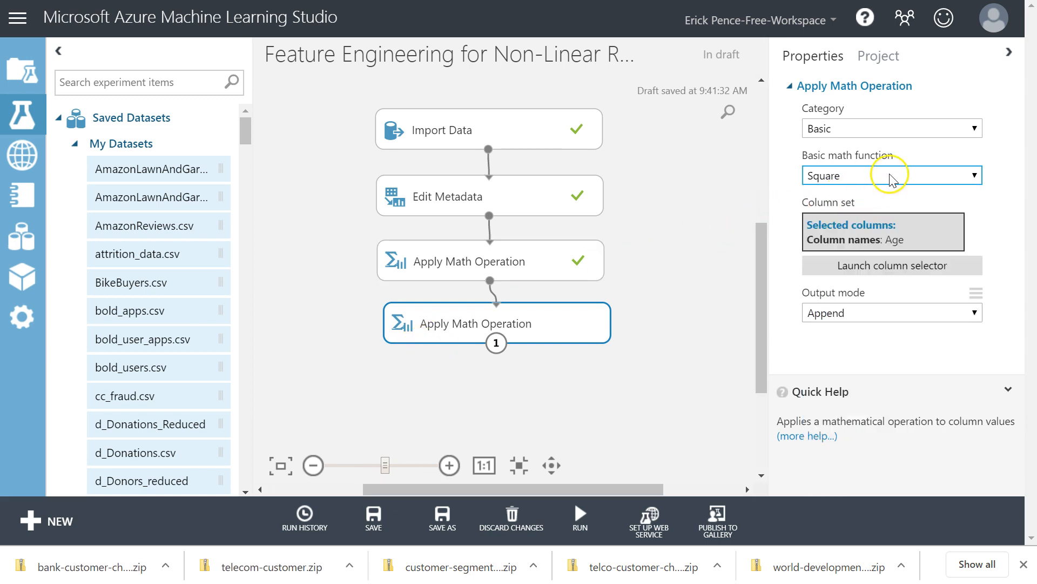
Set the copied module's basic math function to Pow with a constant second argument of 3.
click(872, 174)
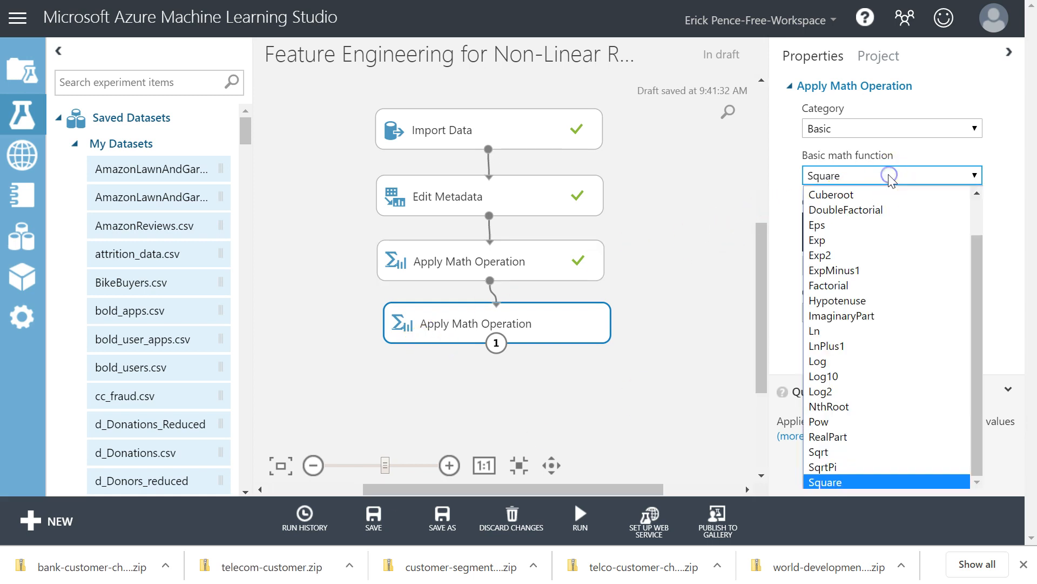
click(868, 421)
click(868, 222)
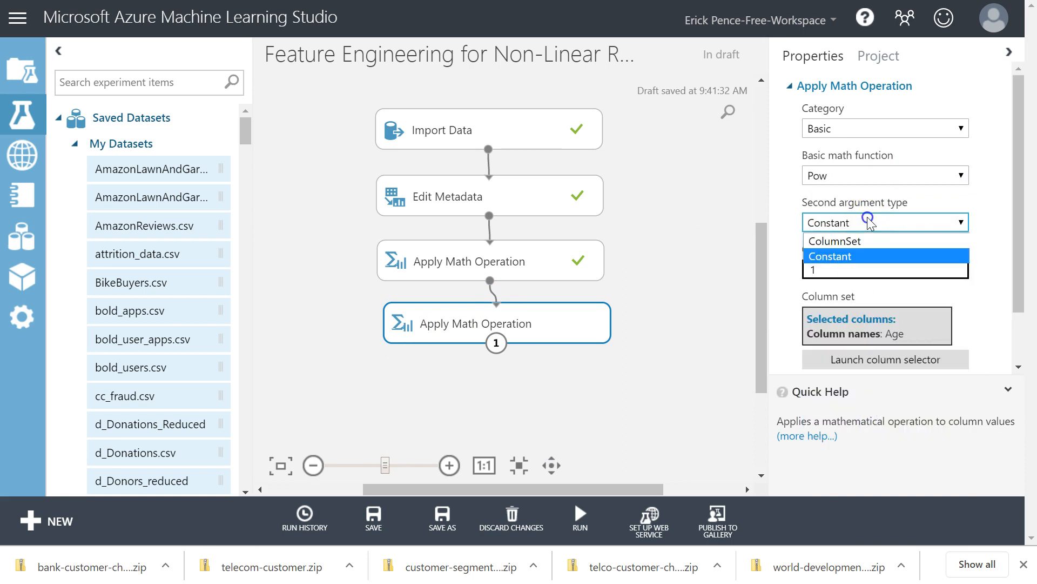
click(868, 222)
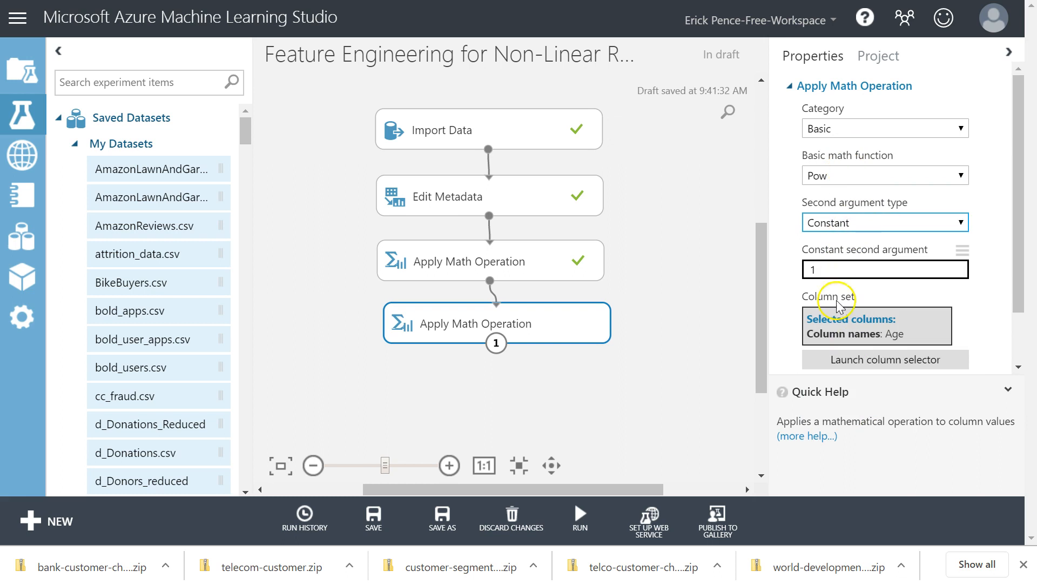
drag(864, 270, 786, 276)
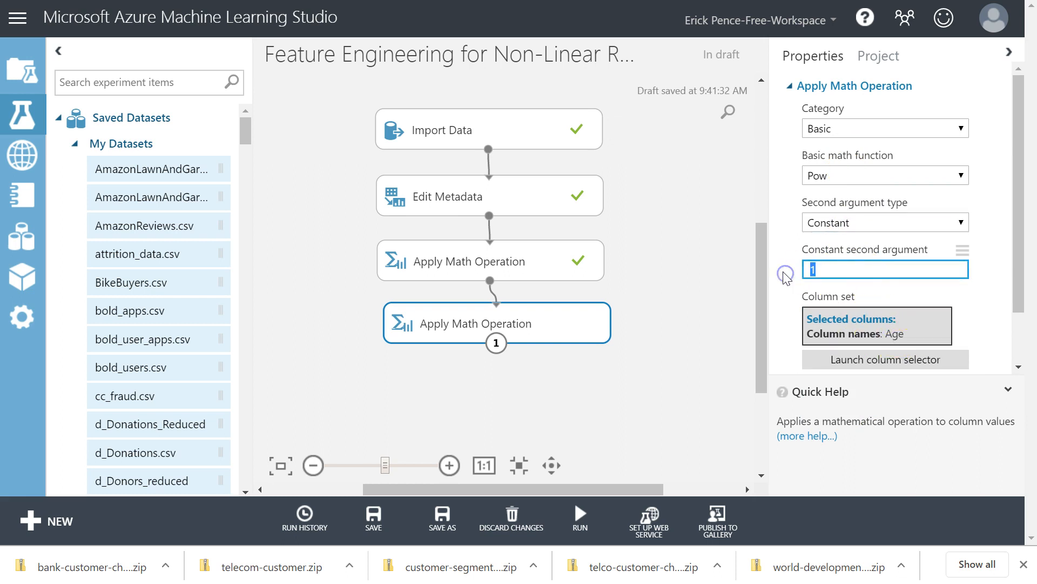
text(3)
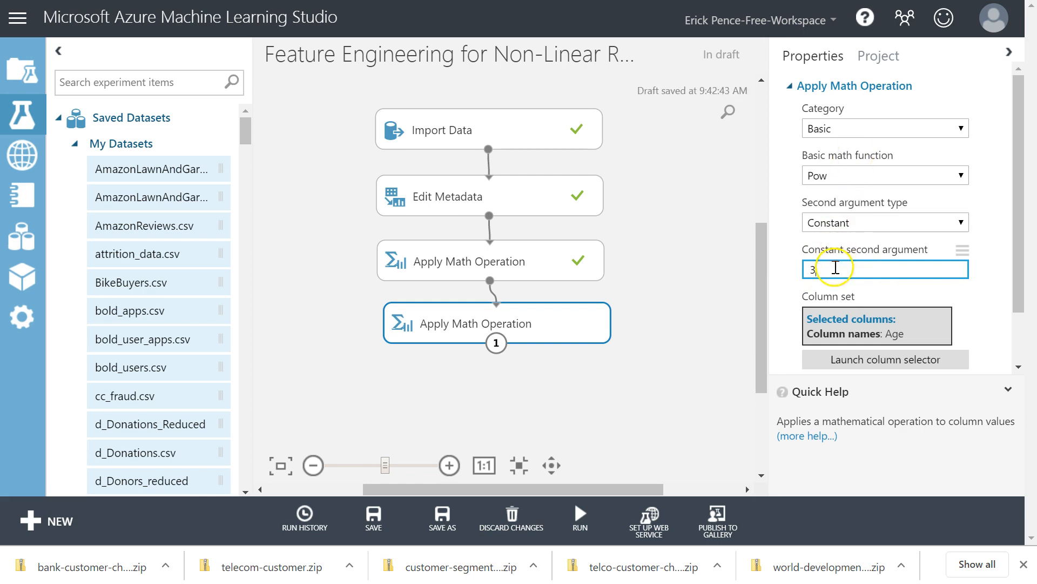
Check the remaining settings of the copied Apply Math Operation module and run only that module.
drag(1020, 204, 1021, 252)
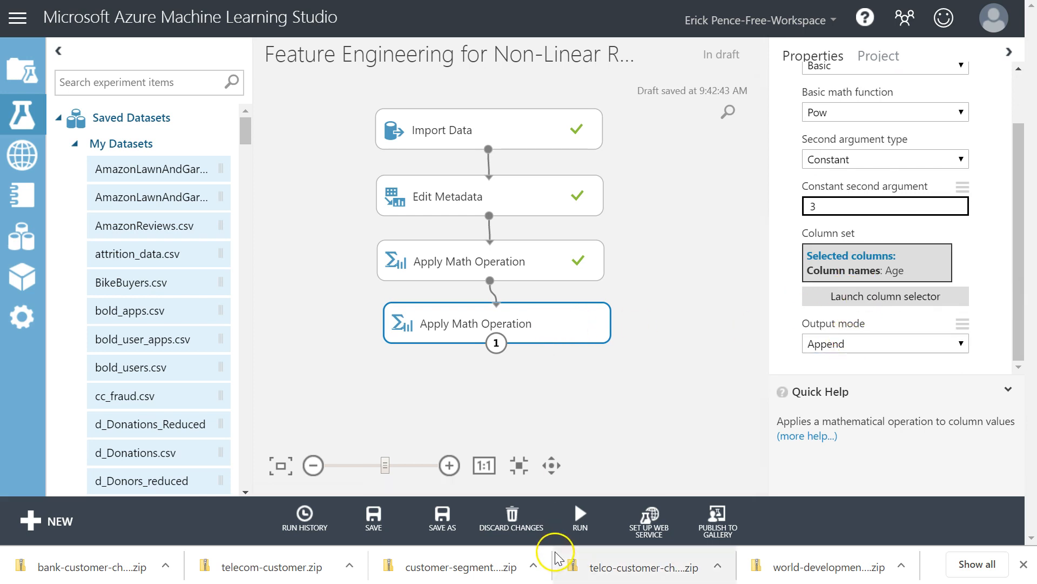
click(580, 516)
click(583, 489)
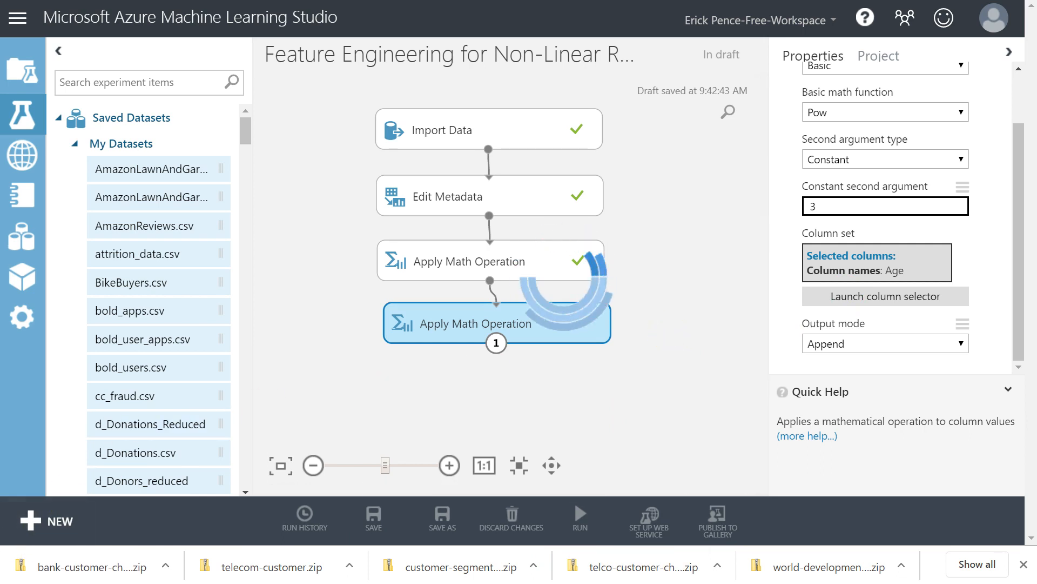
click(438, 378)
Visualize the second Apply Math Operation's results dataset and examine the appended Square(Age) and Pow(Age_$3) columns.
right_click(449, 323)
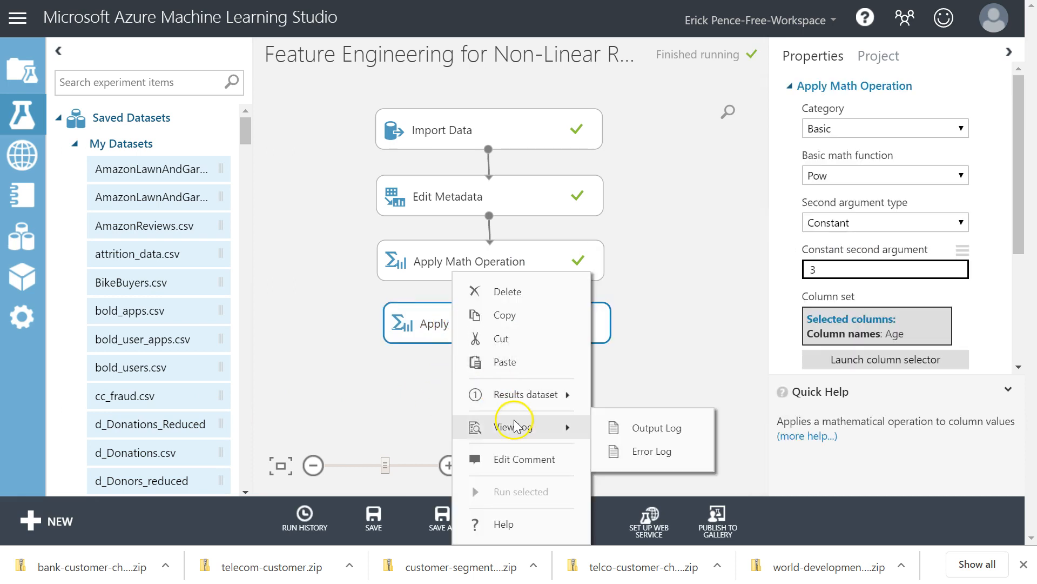
mouse_move(546, 400)
click(691, 363)
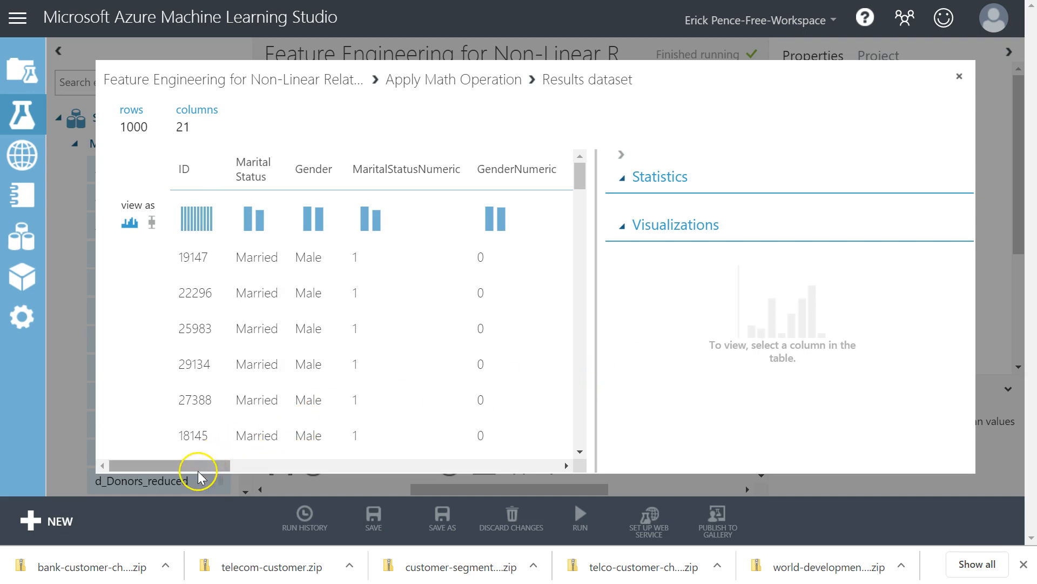
drag(199, 466, 567, 470)
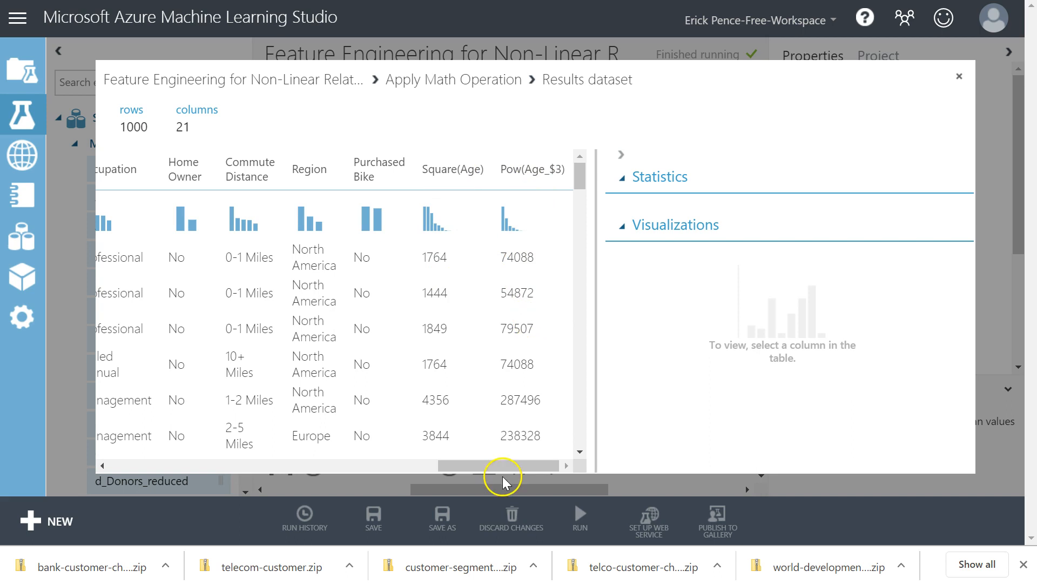
drag(574, 184, 602, 172)
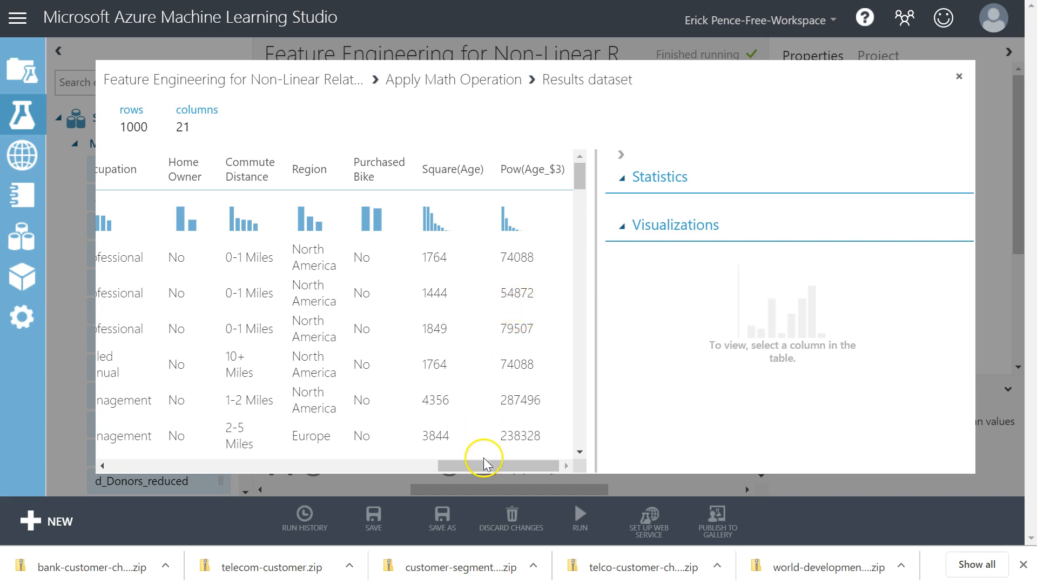
Review the original numeric columns, such as Income and Children, alongside the appended Square(Age) and Pow(Age_$3) columns in the results dataset.
drag(486, 463, 246, 482)
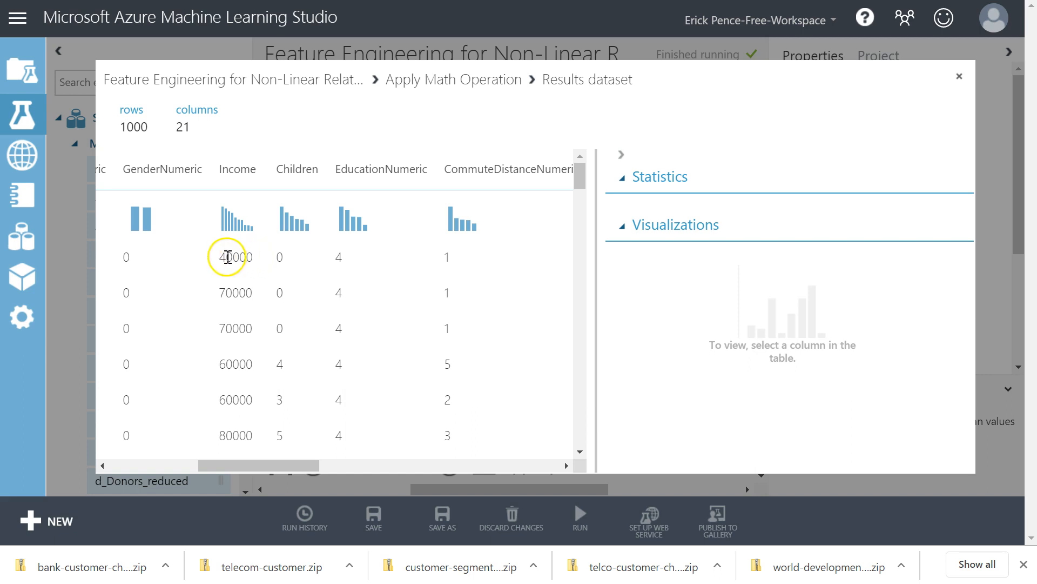
click(321, 465)
drag(321, 465, 588, 467)
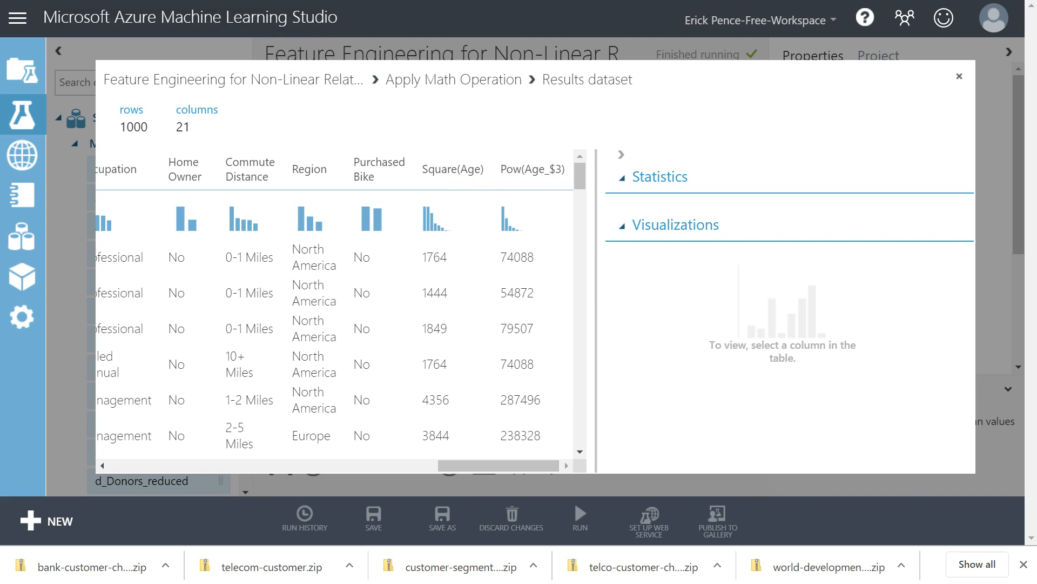
Switch to BikeBuyers.xlsx in Excel and examine the order 3 polynomial trendline and its equation on the PurchaseBikeNumeric chart.
click(216, 0)
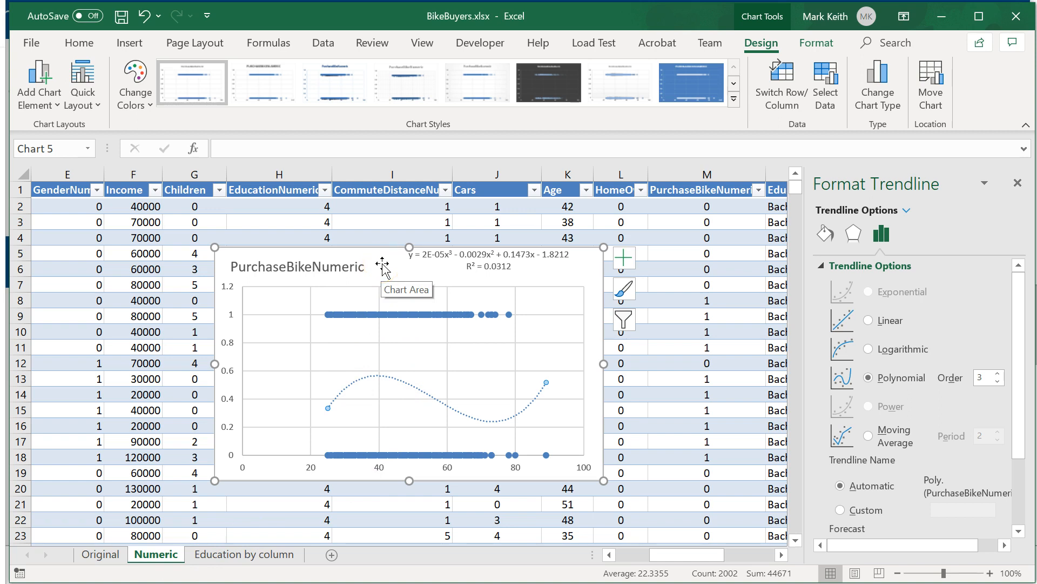
click(401, 385)
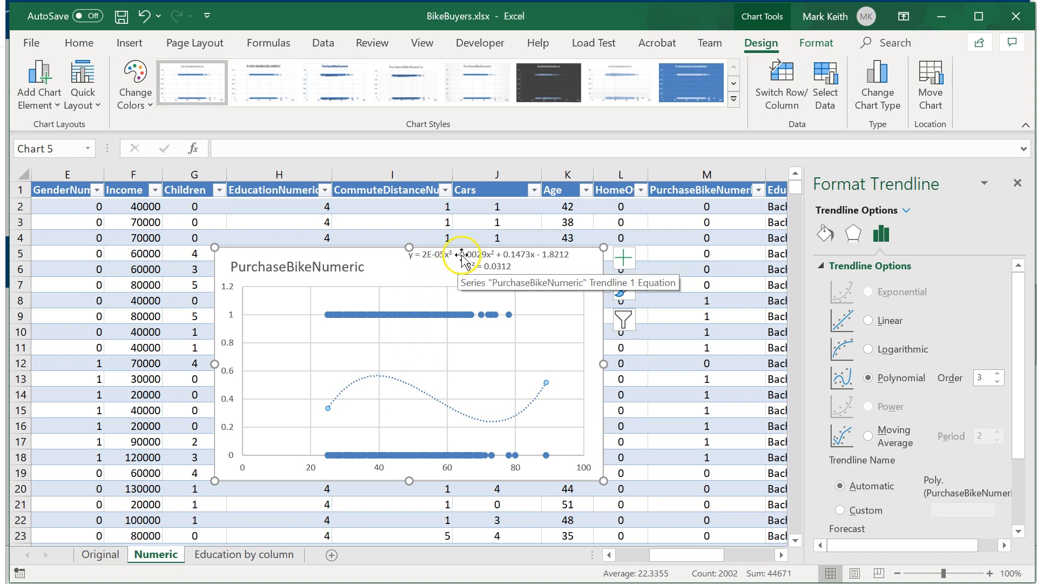
click(462, 258)
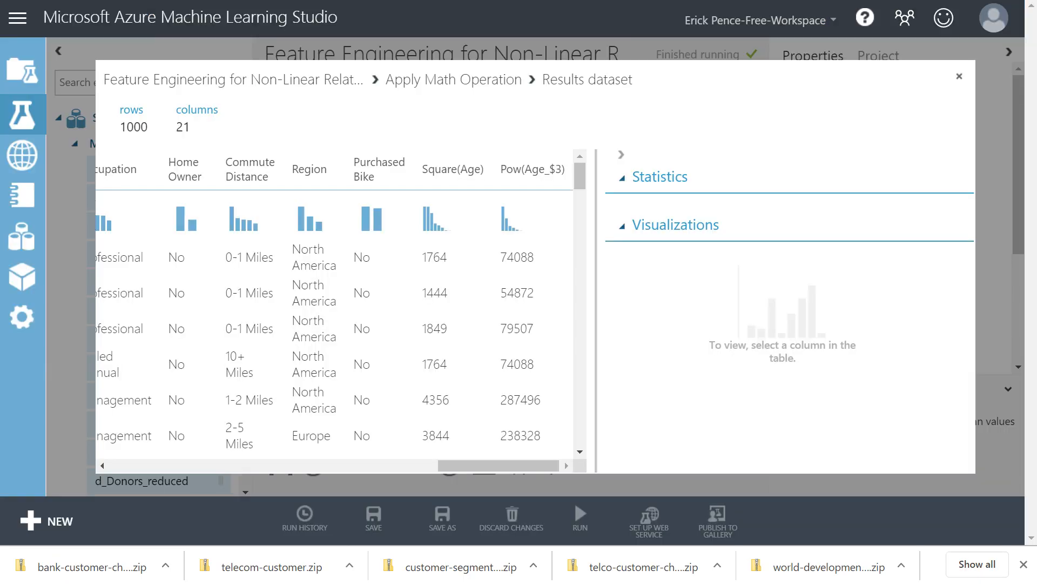
Close the results dataset in Azure ML Studio and view the Simplify Data section of the textbook's Data Preparation Tasks page.
click(959, 77)
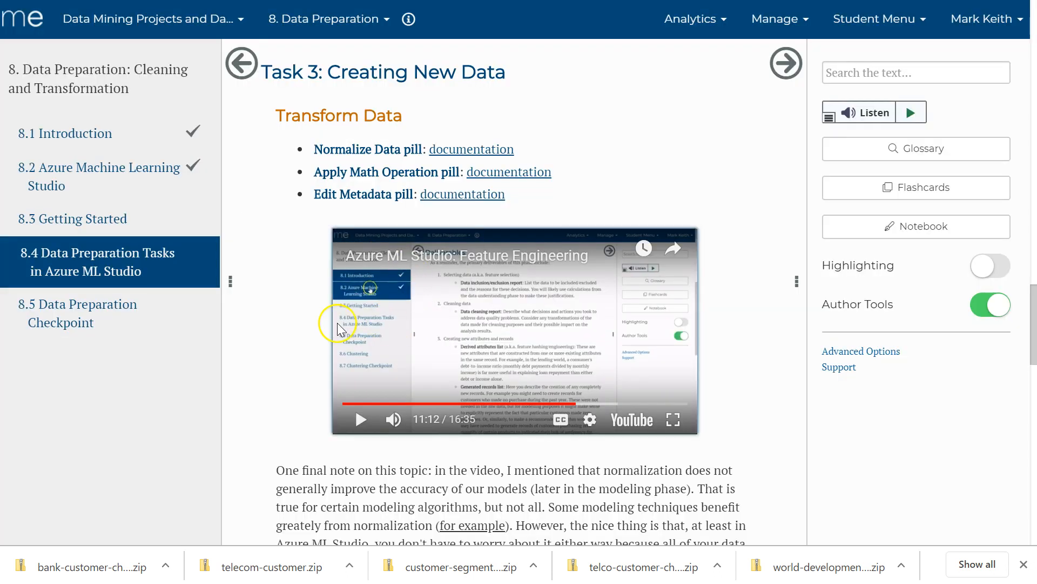
scroll(339, 328, down, 8)
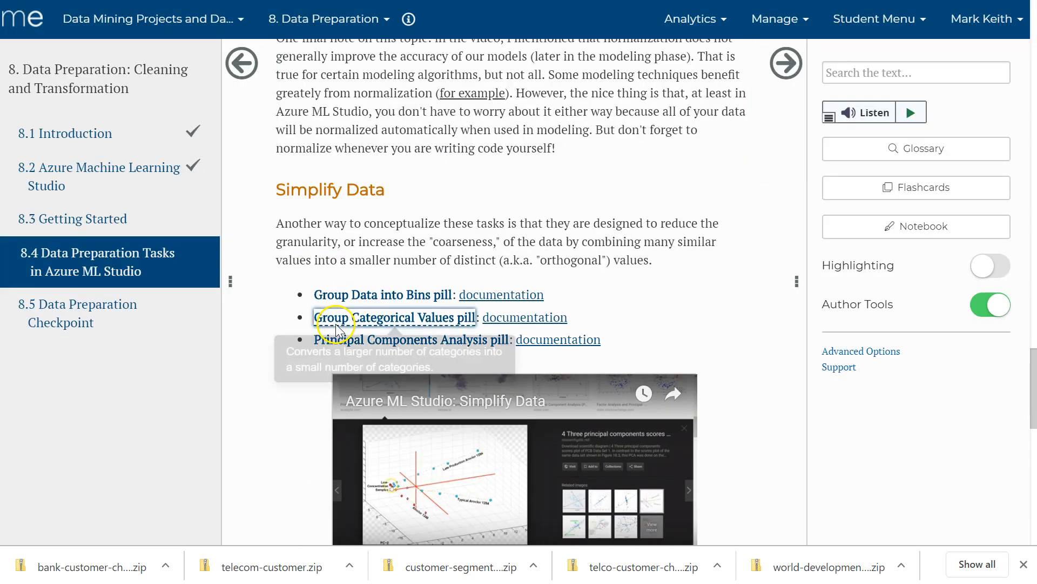